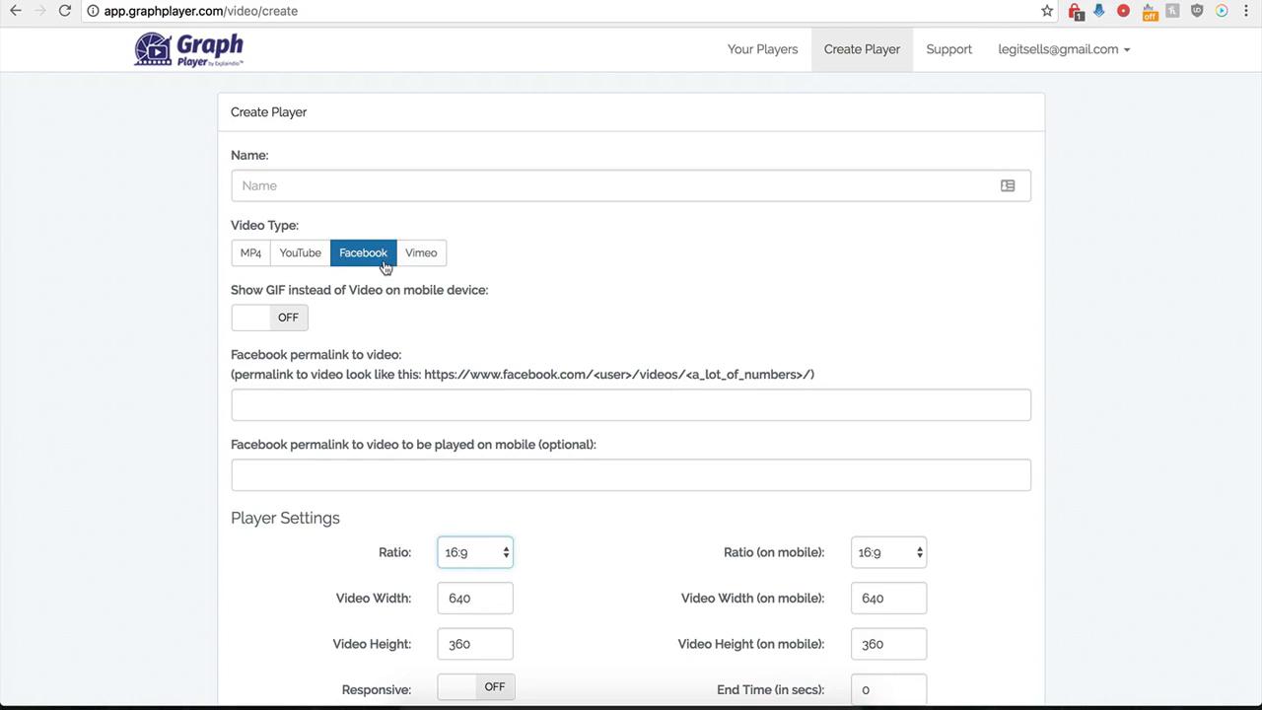
- Name the new player "Demo Name" and choose Facebook as its video type
{"action": "scroll", "coordinate": [222, 425], "scroll_direction": "down", "scroll_amount": 1}
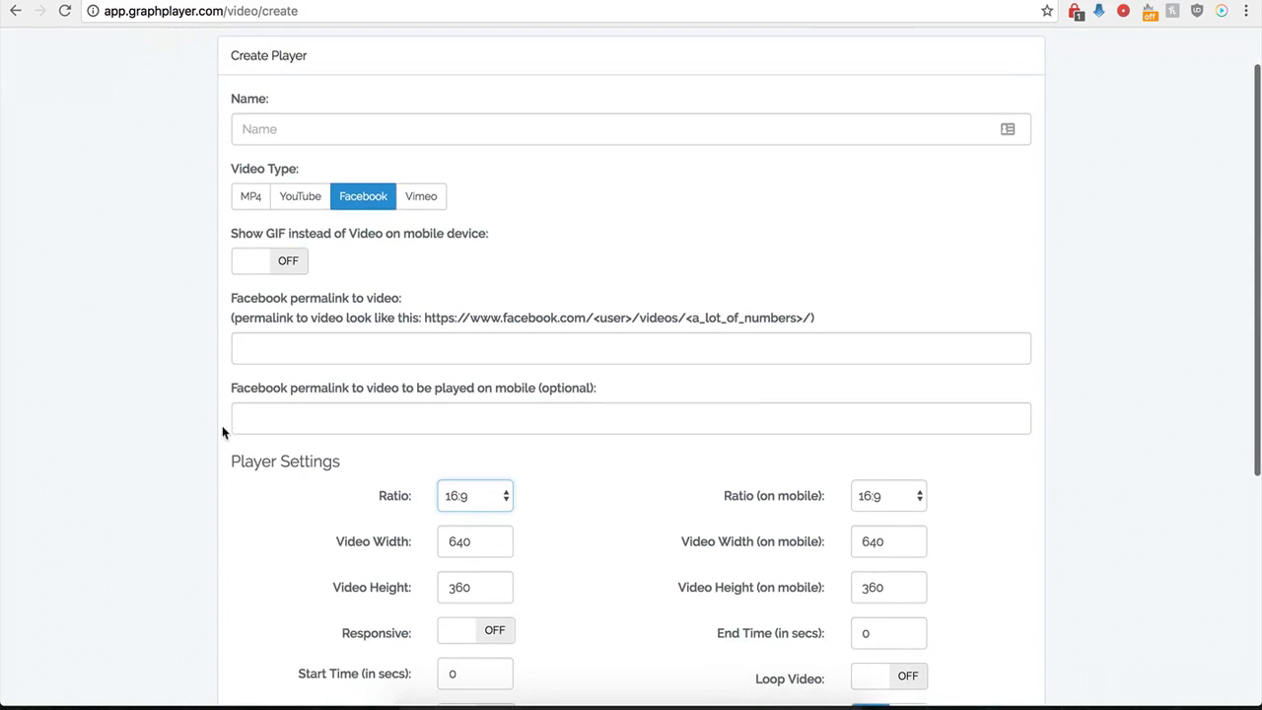
{"action": "left_click", "coordinate": [341, 128]}
{"action": "type", "text": "Demo Name"}
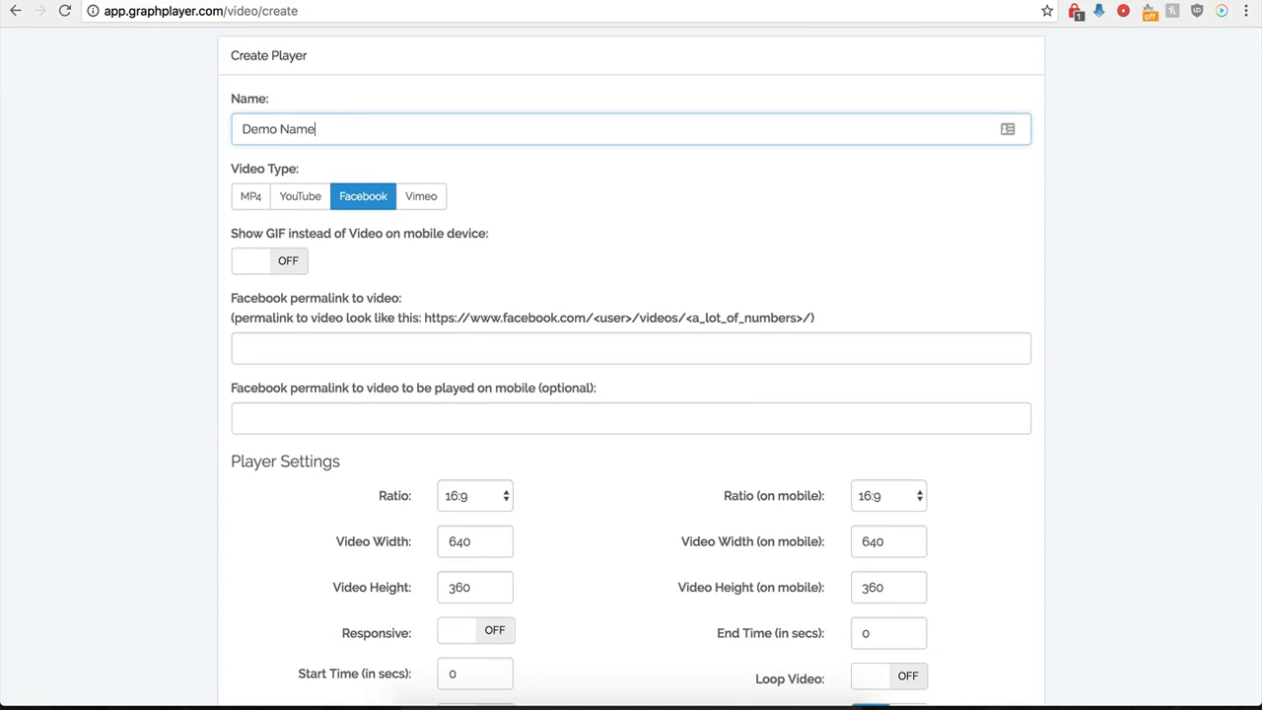
{"action": "left_click", "coordinate": [341, 207]}
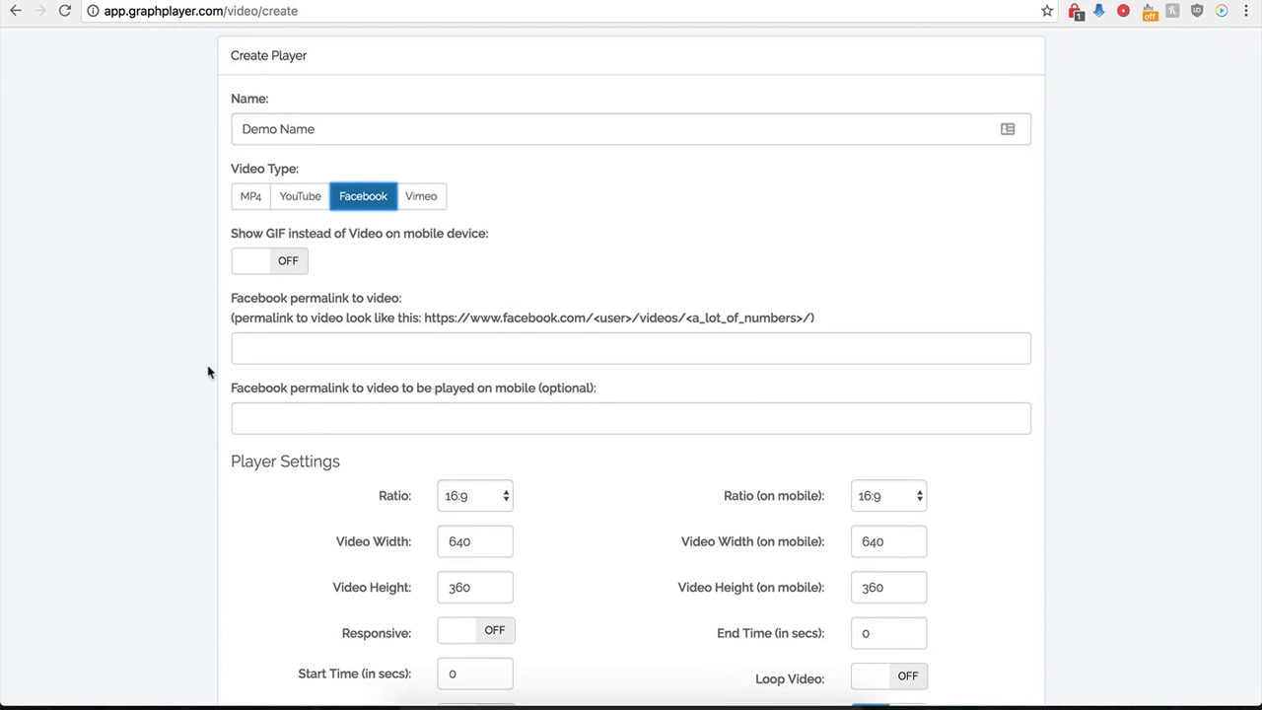
- Copy the URL of INSIDER dessert's Creative Cakes video on Facebook and paste it as the player's Facebook permalink to video
{"action": "scroll", "coordinate": [227, 346], "scroll_direction": "down", "scroll_amount": 1}
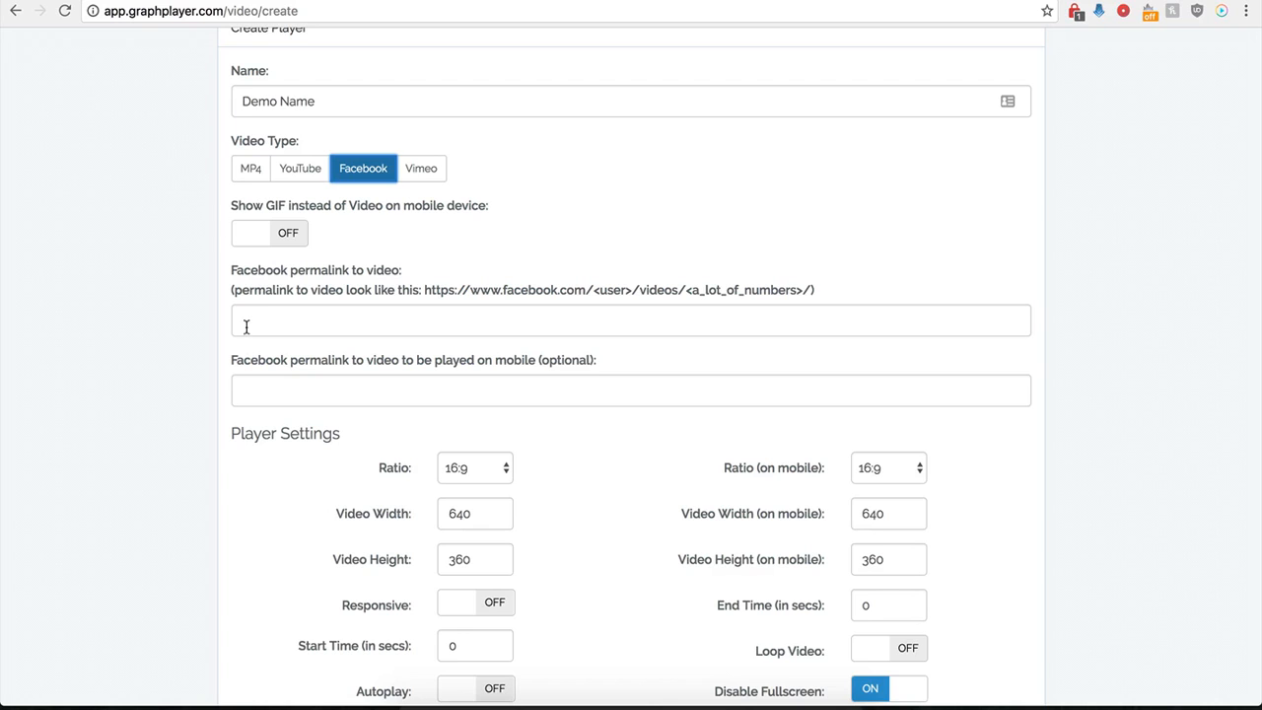
{"action": "left_click", "coordinate": [247, 327]}
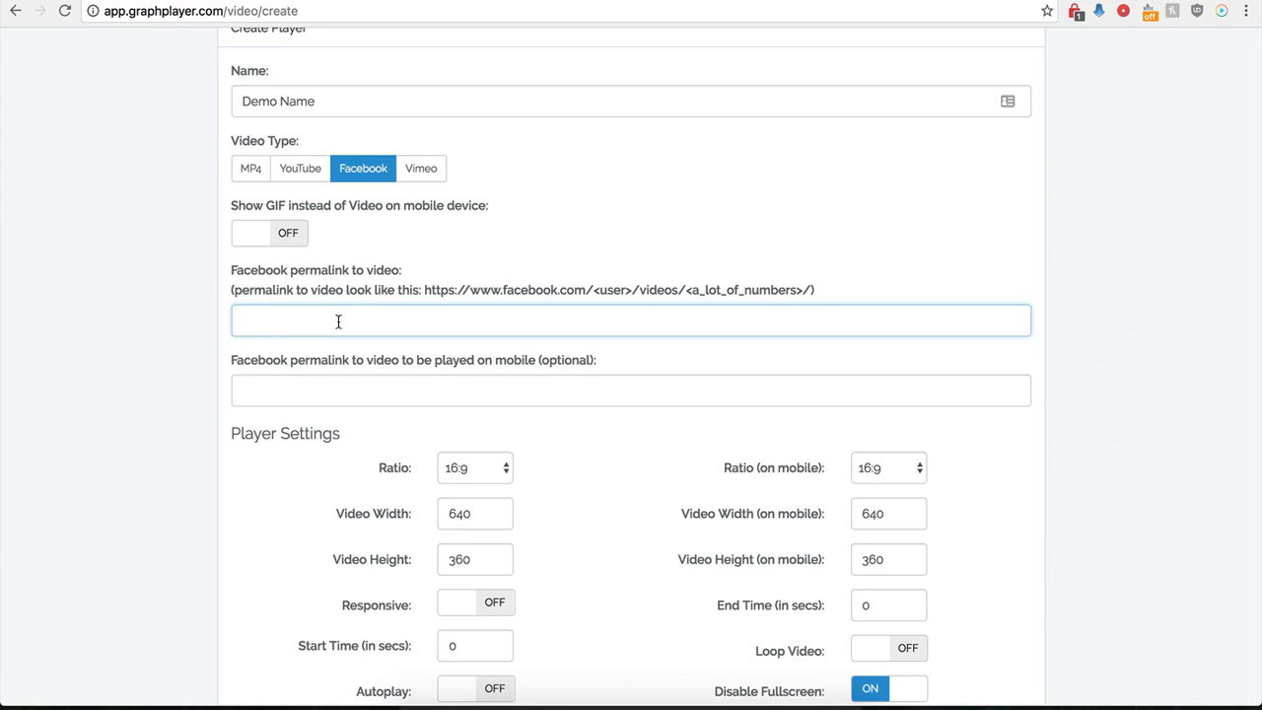
{"action": "left_click", "coordinate": [870, 1]}
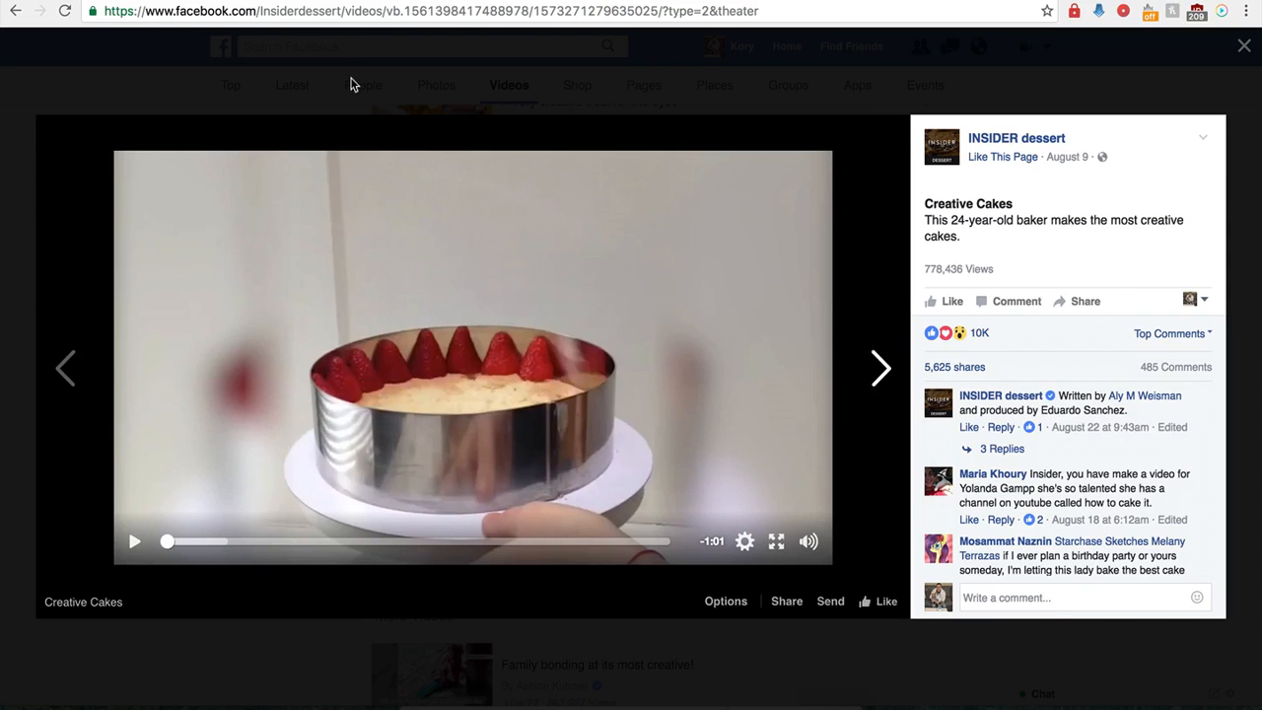
{"action": "left_click", "coordinate": [371, 13]}
{"action": "key", "text": "super+c"}
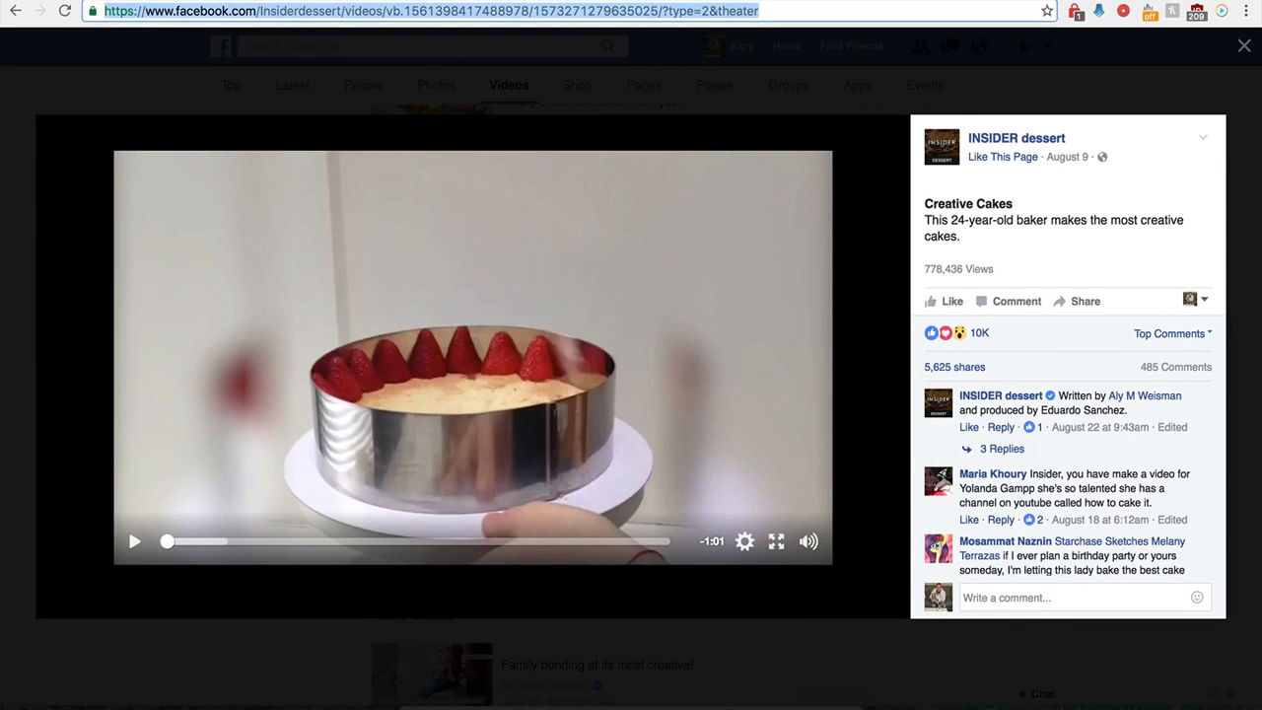
{"action": "left_click", "coordinate": [314, 2]}
{"action": "key", "text": "super+v"}
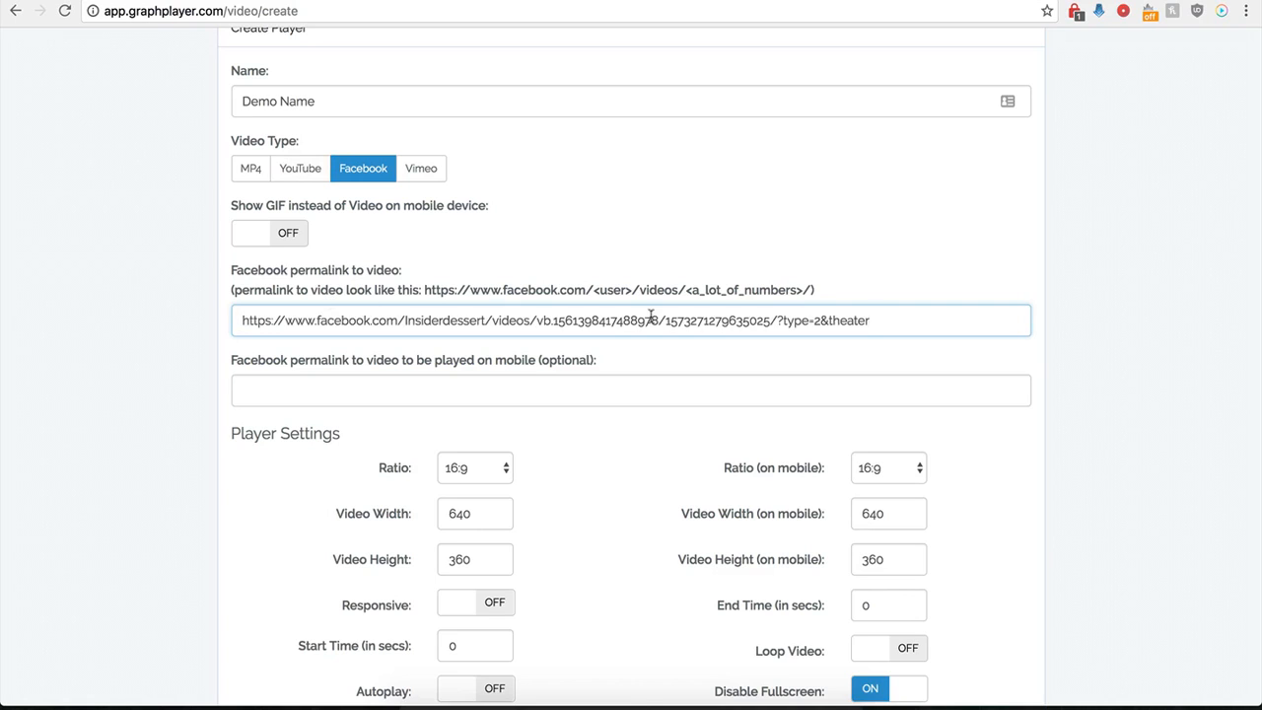
- Delete the trailing "?type=2&theater" from the Facebook video permalink so it finishes with the slash after the video number
{"action": "left_click_drag", "start_coordinate": [893, 321], "coordinate": [783, 321]}
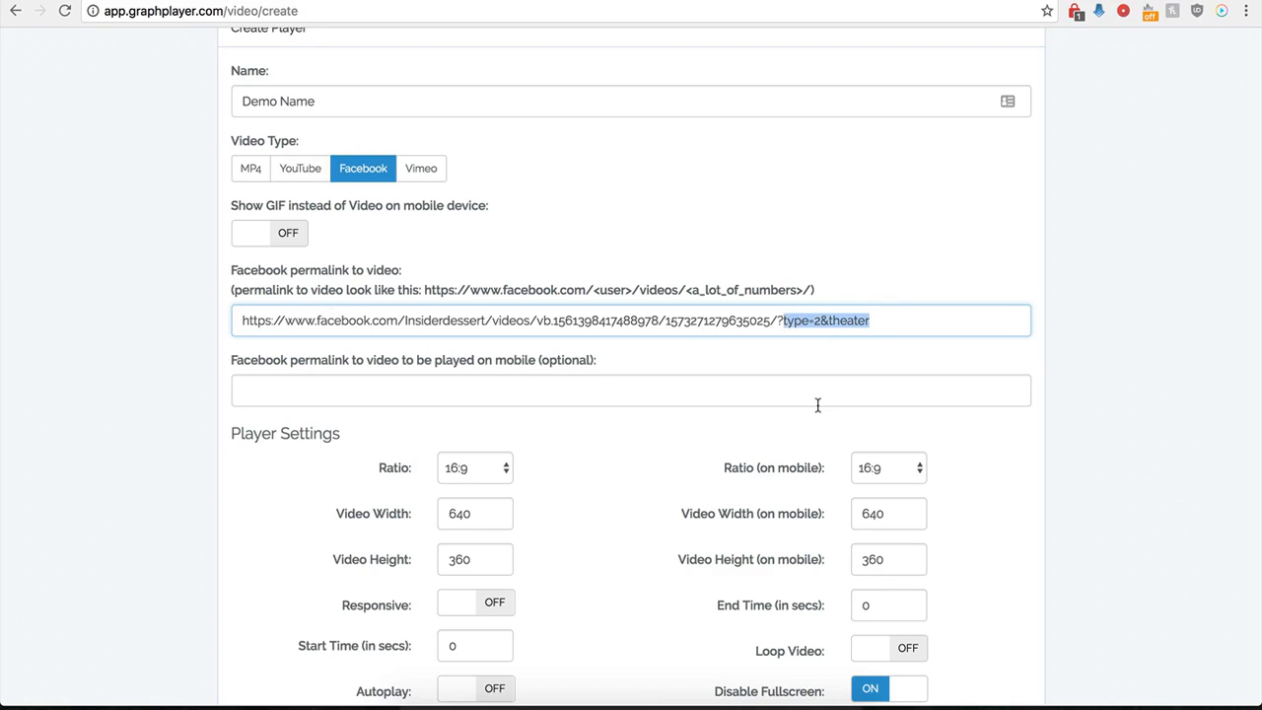
{"action": "key", "text": "BackSpace"}
{"action": "key", "text": "BackSpace"}
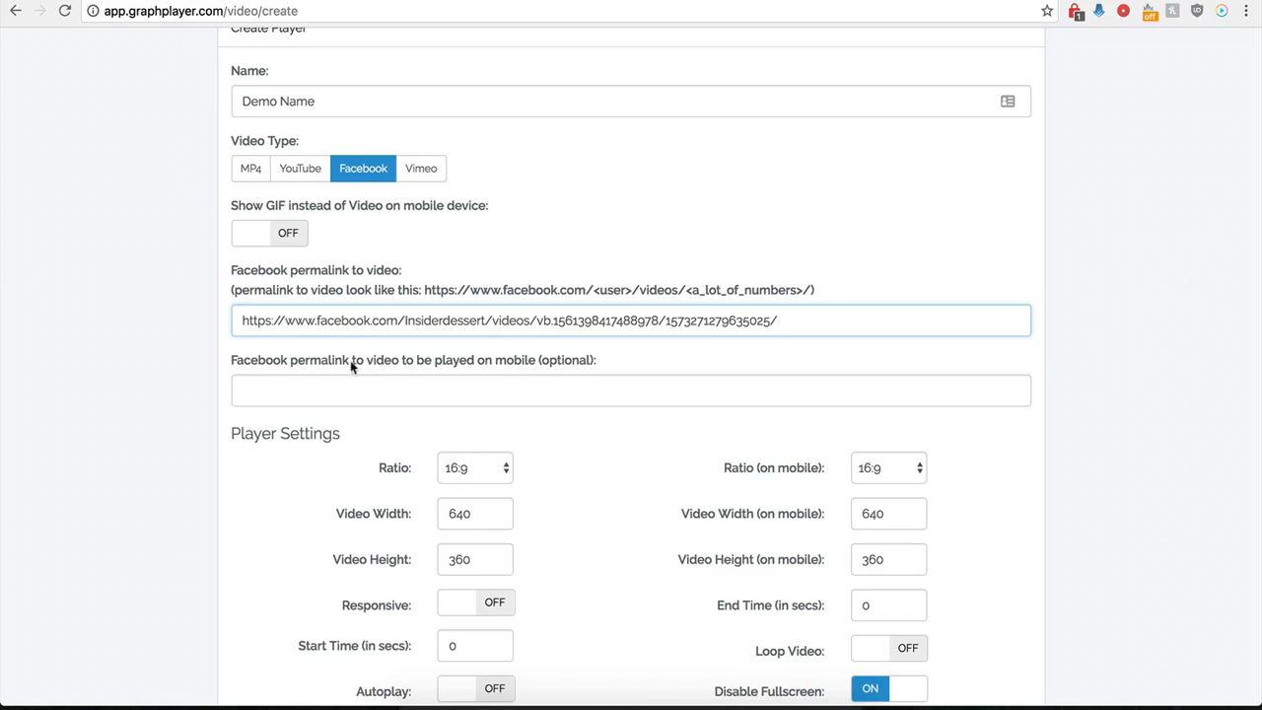
{"action": "left_click", "coordinate": [314, 397]}
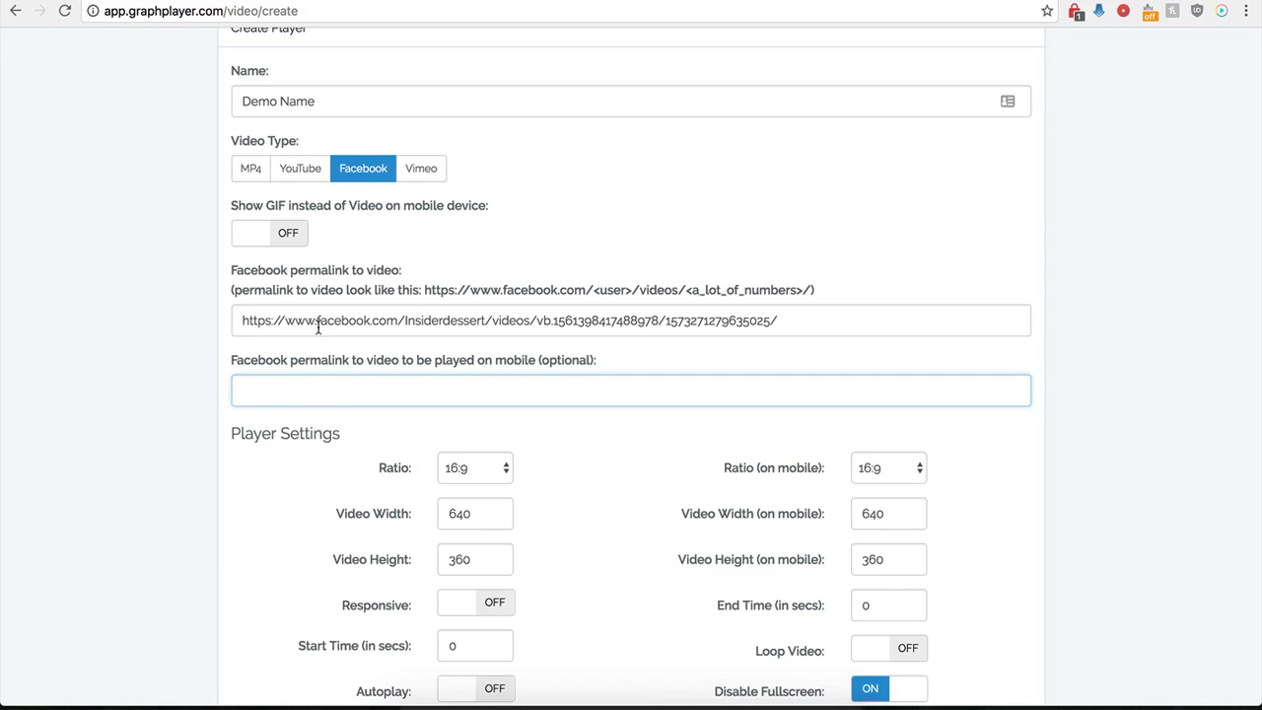
{"action": "left_click_drag", "start_coordinate": [351, 321], "coordinate": [548, 321]}
{"action": "left_click", "coordinate": [271, 320]}
{"action": "left_click_drag", "start_coordinate": [271, 320], "coordinate": [560, 318]}
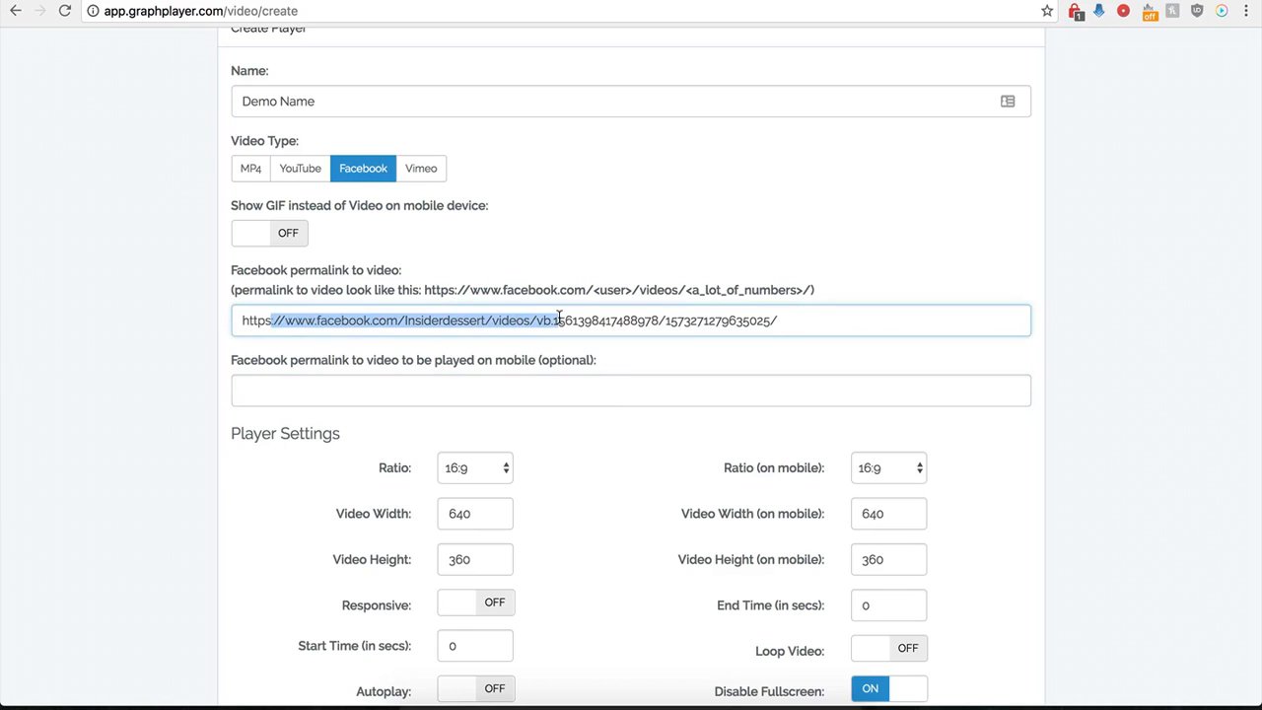
{"action": "left_click", "coordinate": [493, 389]}
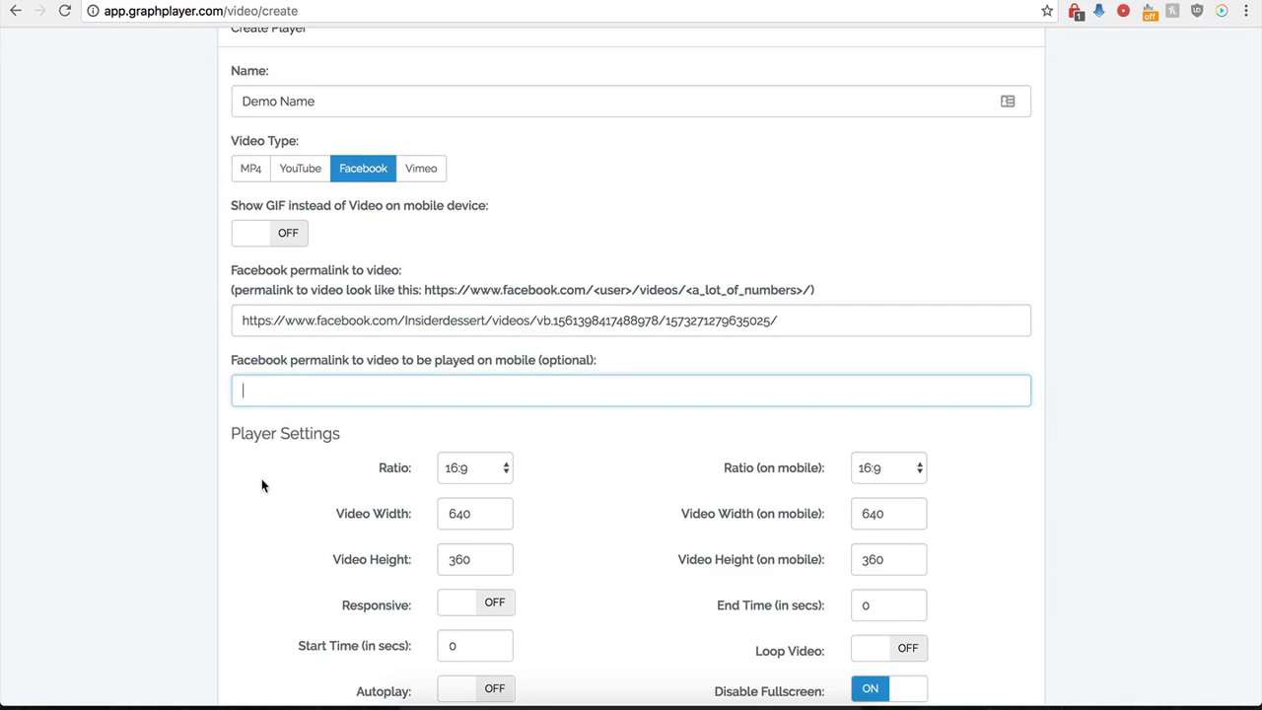
- Review the ratio choices for the player on desktop and on mobile, keeping 16:9 for both
{"action": "scroll", "coordinate": [263, 483], "scroll_direction": "down", "scroll_amount": 3}
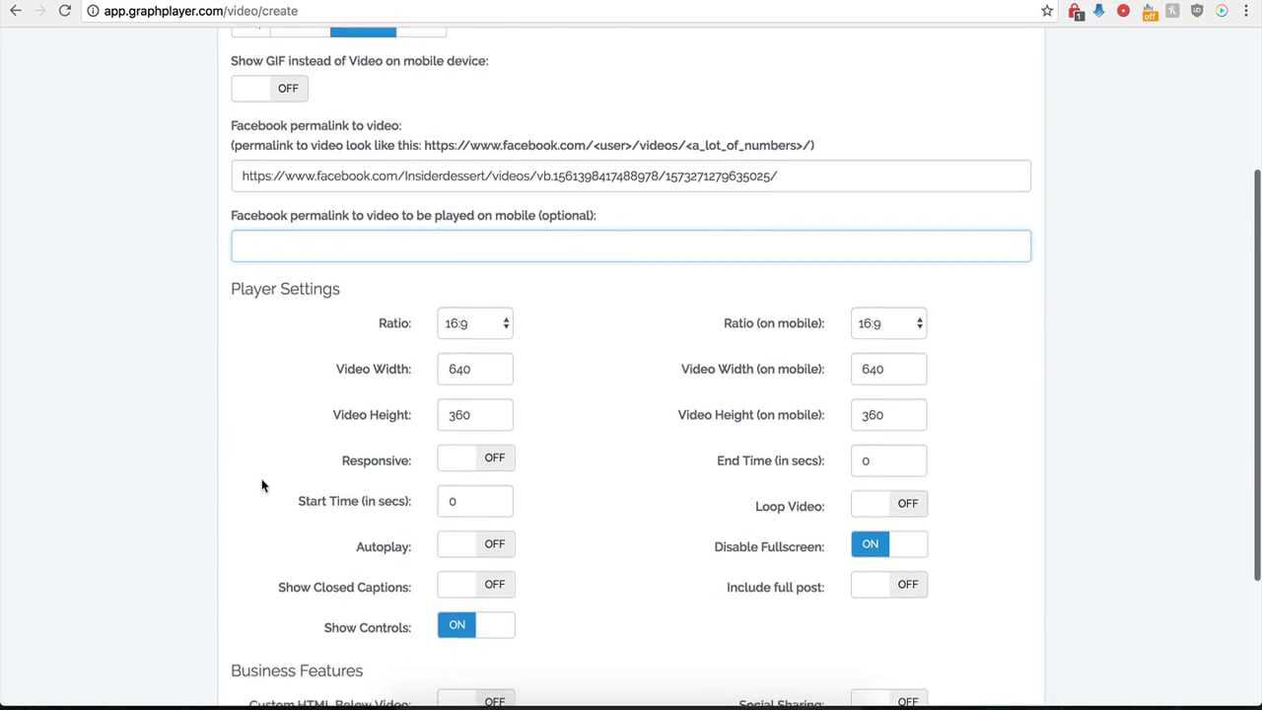
{"action": "scroll", "coordinate": [262, 479], "scroll_direction": "down", "scroll_amount": 2}
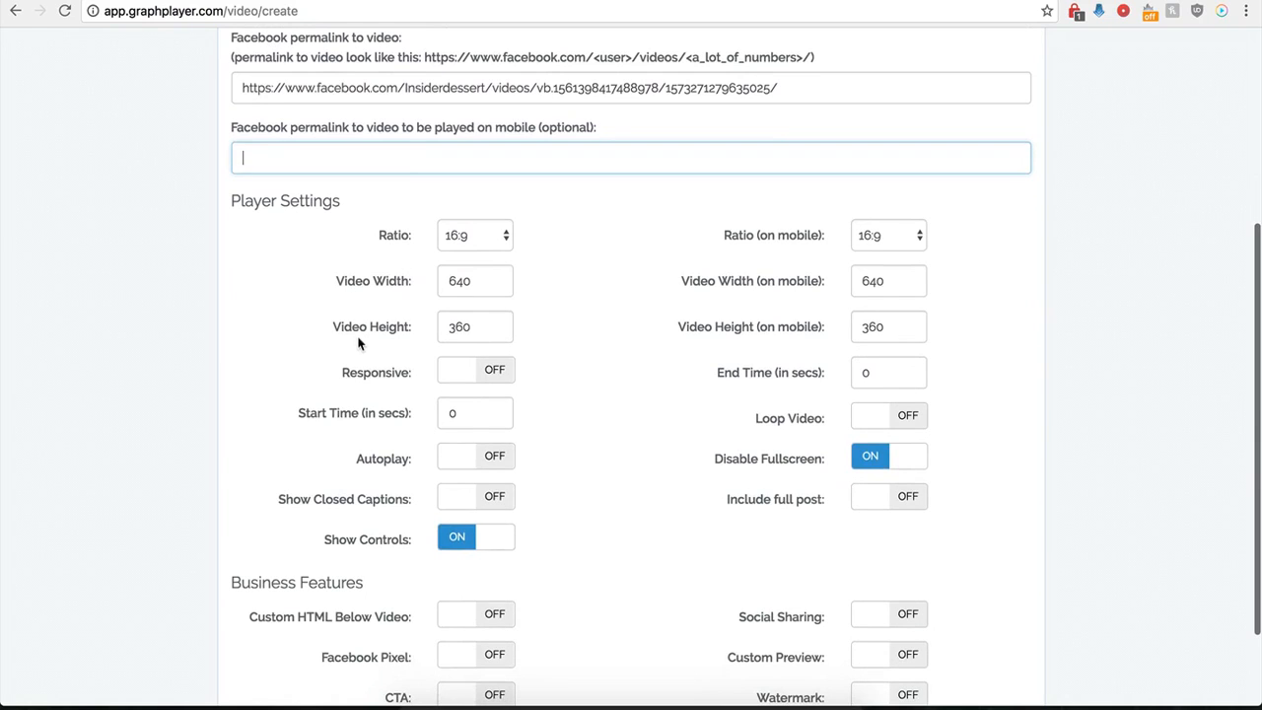
{"action": "left_click", "coordinate": [498, 237]}
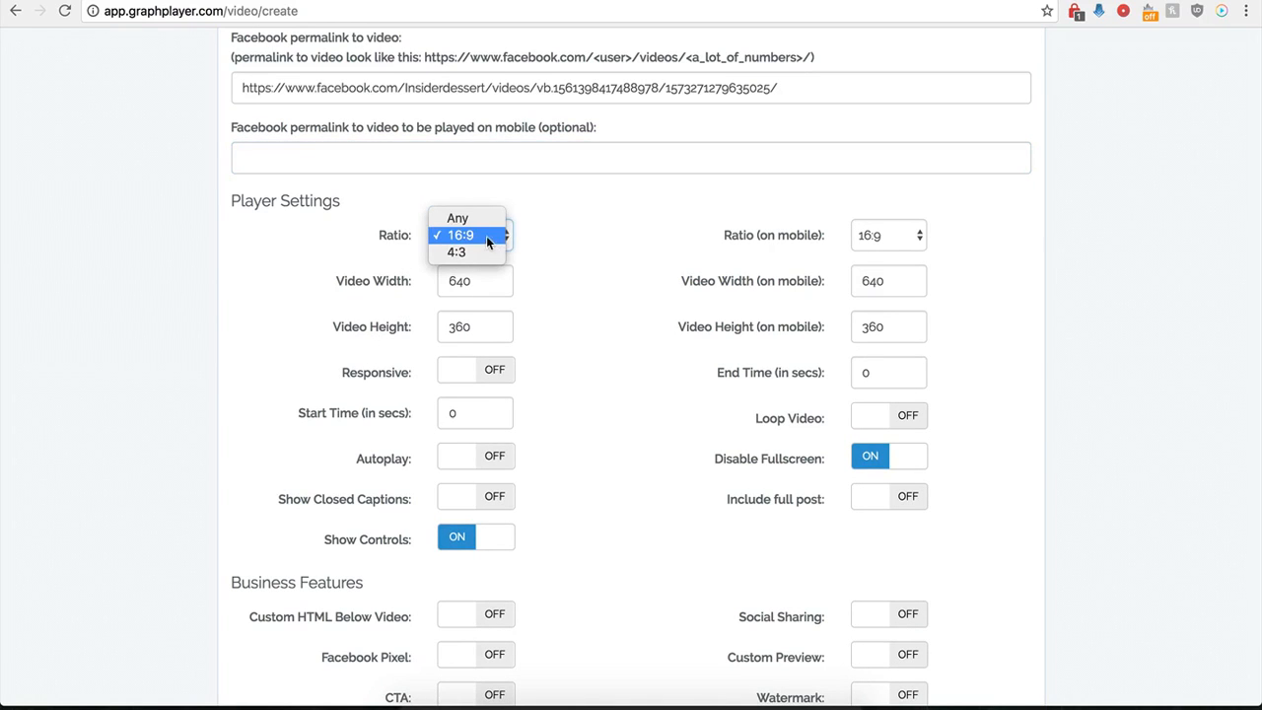
{"action": "left_click", "coordinate": [471, 239]}
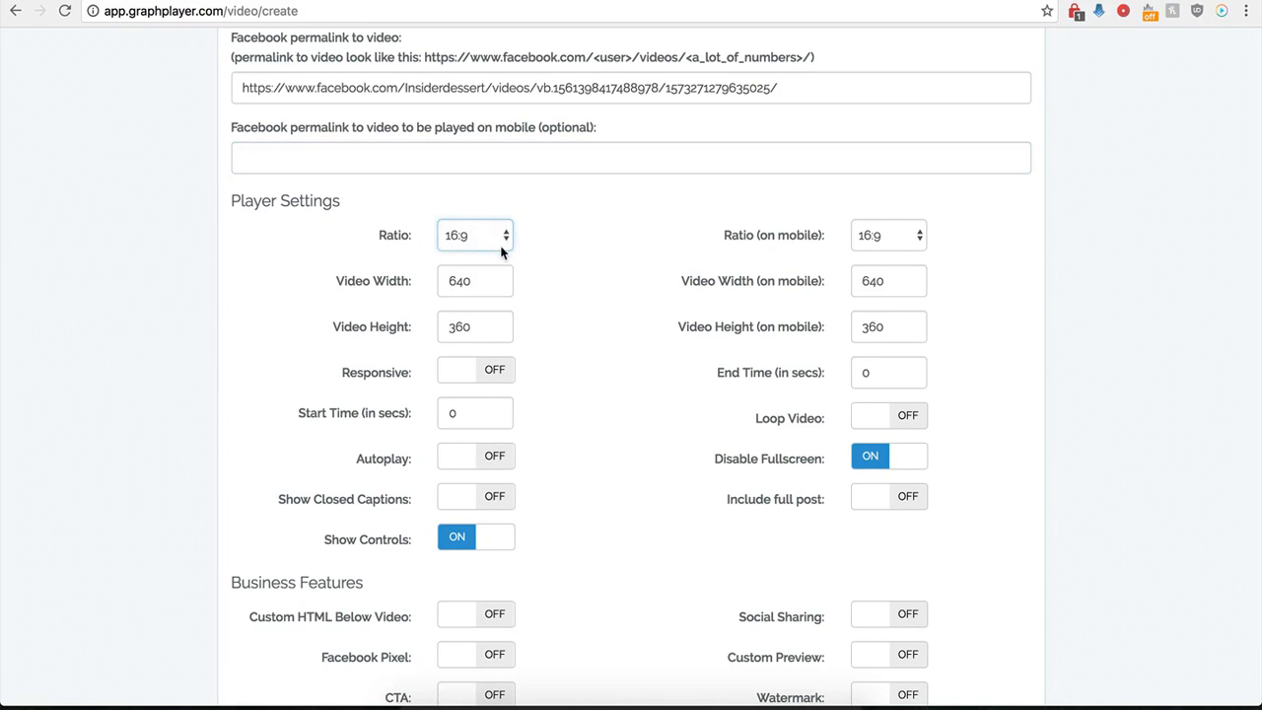
{"action": "left_click", "coordinate": [892, 239]}
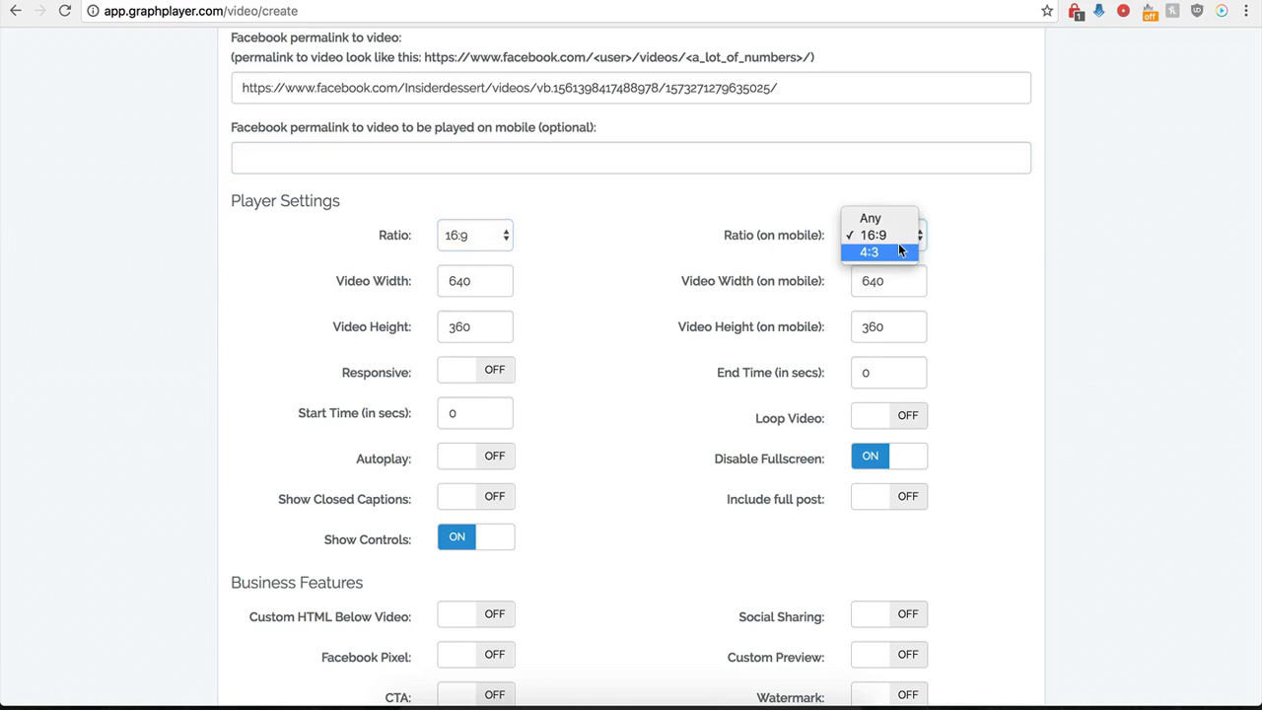
{"action": "left_click", "coordinate": [716, 231]}
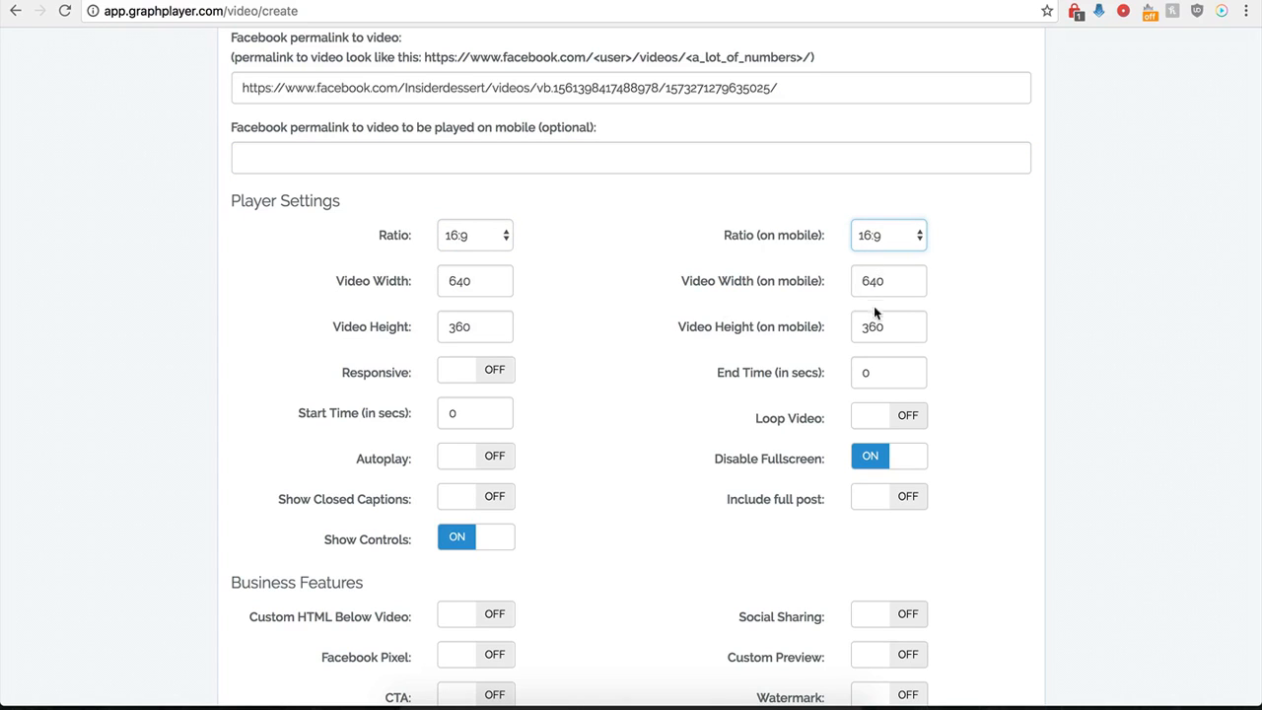
- Switch the Responsive setting on to view its aspect and scale options, and switch it back off
{"action": "left_click", "coordinate": [488, 371]}
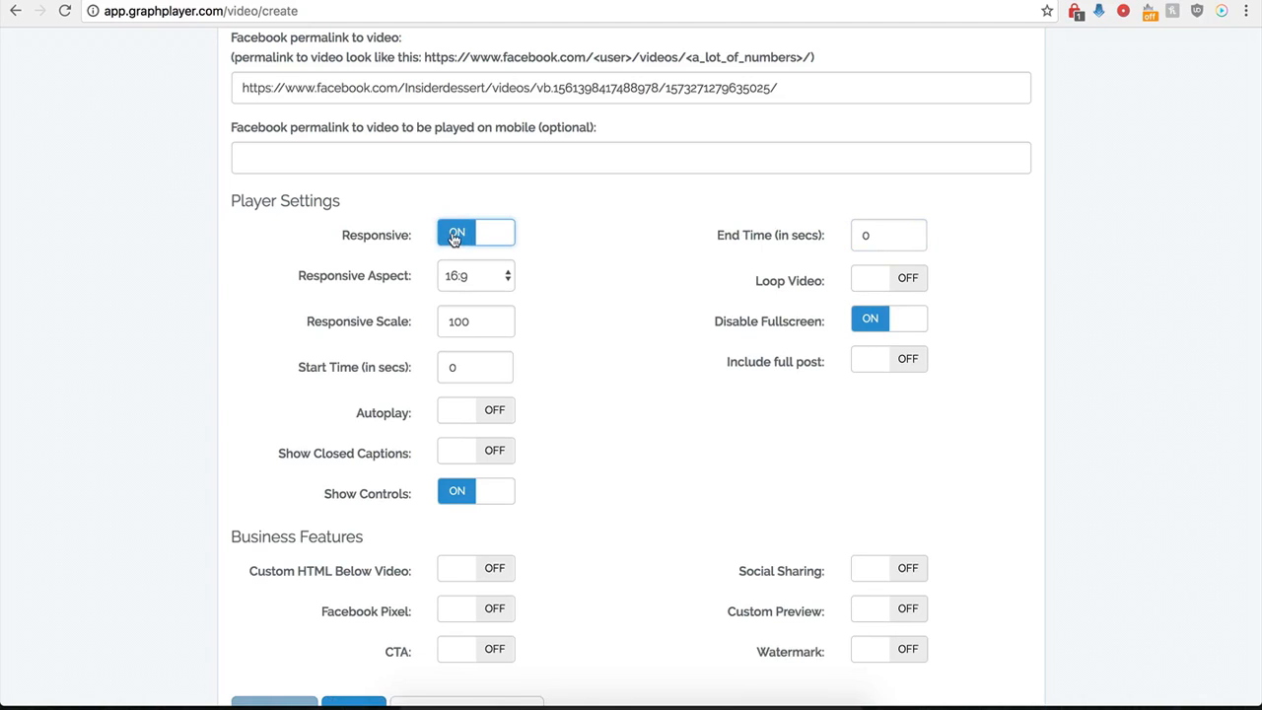
{"action": "left_click", "coordinate": [454, 236]}
{"action": "left_click", "coordinate": [488, 369]}
{"action": "left_click", "coordinate": [459, 246]}
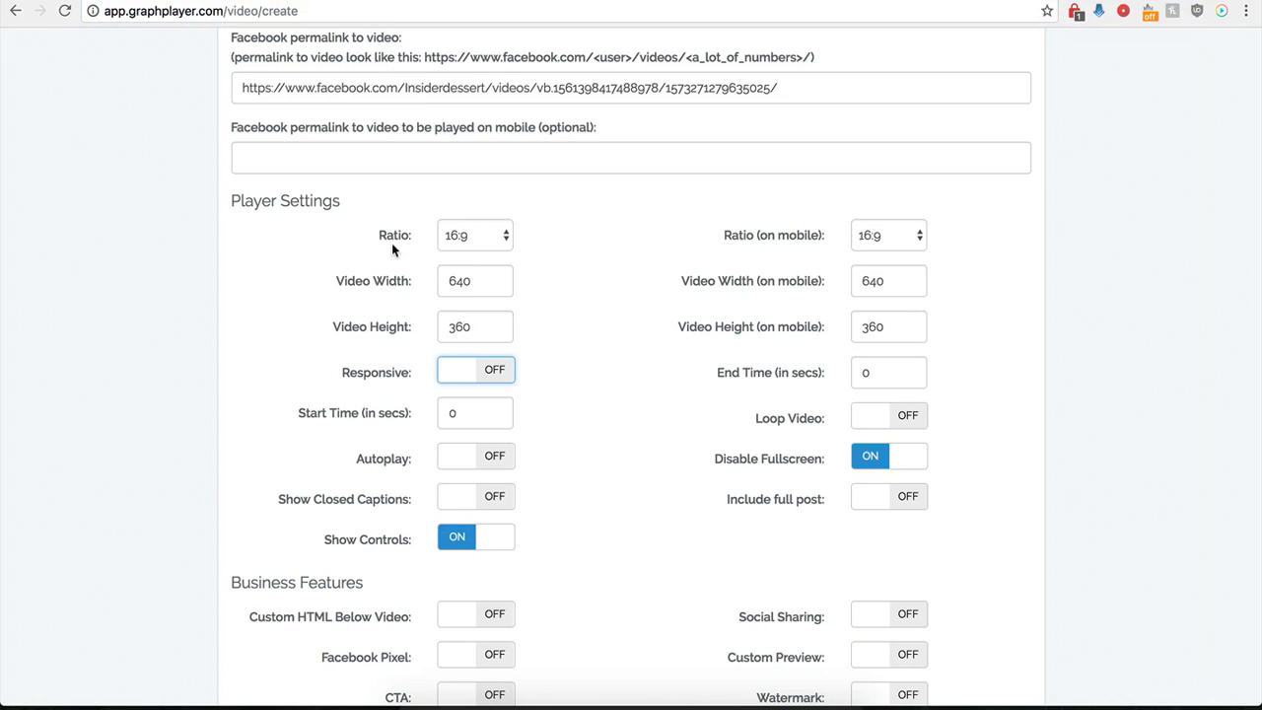
- Set the video's start time to 1 second and its end time to 30 seconds
{"action": "left_click_drag", "start_coordinate": [473, 415], "coordinate": [451, 415]}
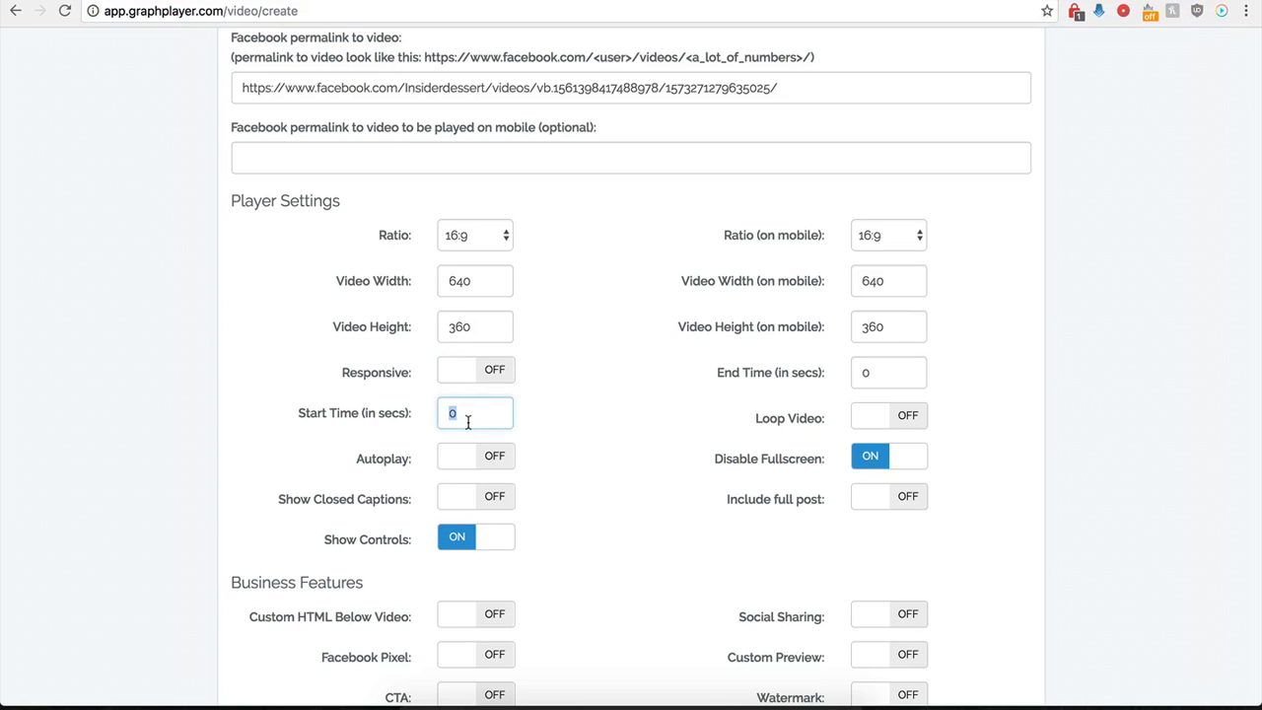
{"action": "type", "text": "1"}
{"action": "left_click_drag", "start_coordinate": [897, 373], "coordinate": [855, 373]}
{"action": "type", "text": "30"}
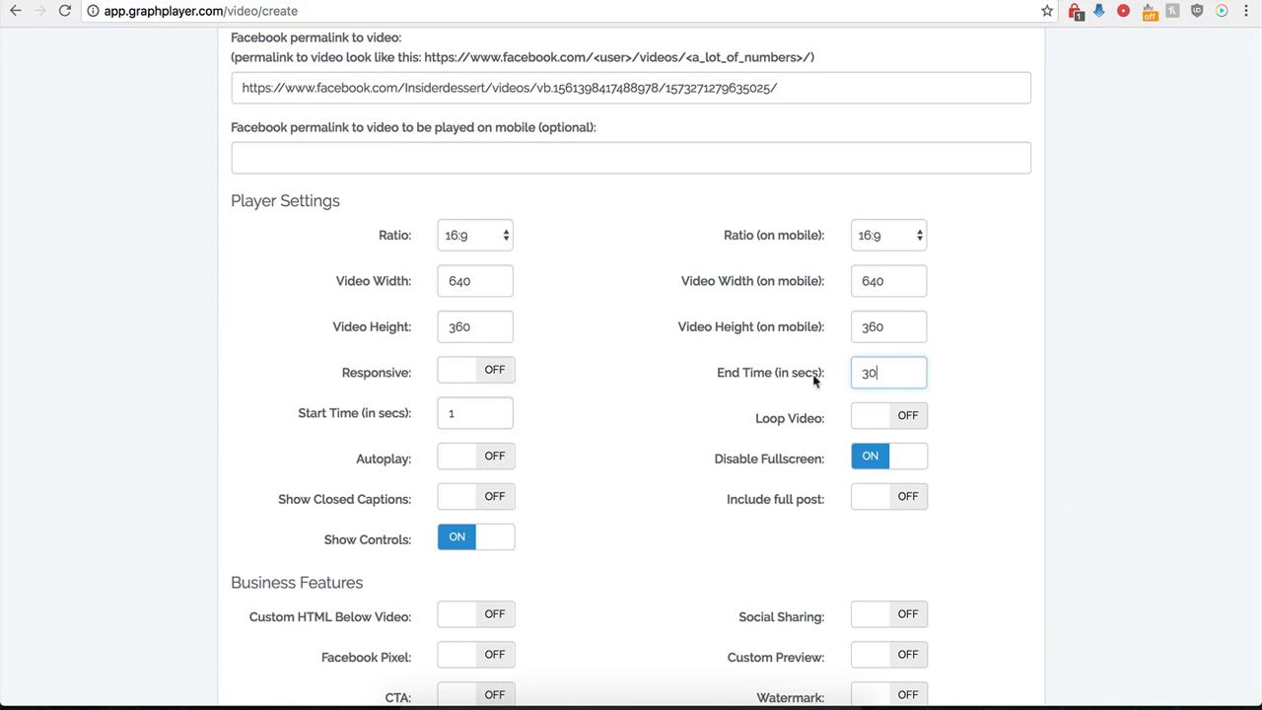
{"action": "left_click", "coordinate": [622, 399]}
- Switch the Include full post setting on and back off
{"action": "scroll", "coordinate": [654, 430], "scroll_direction": "up", "scroll_amount": 1}
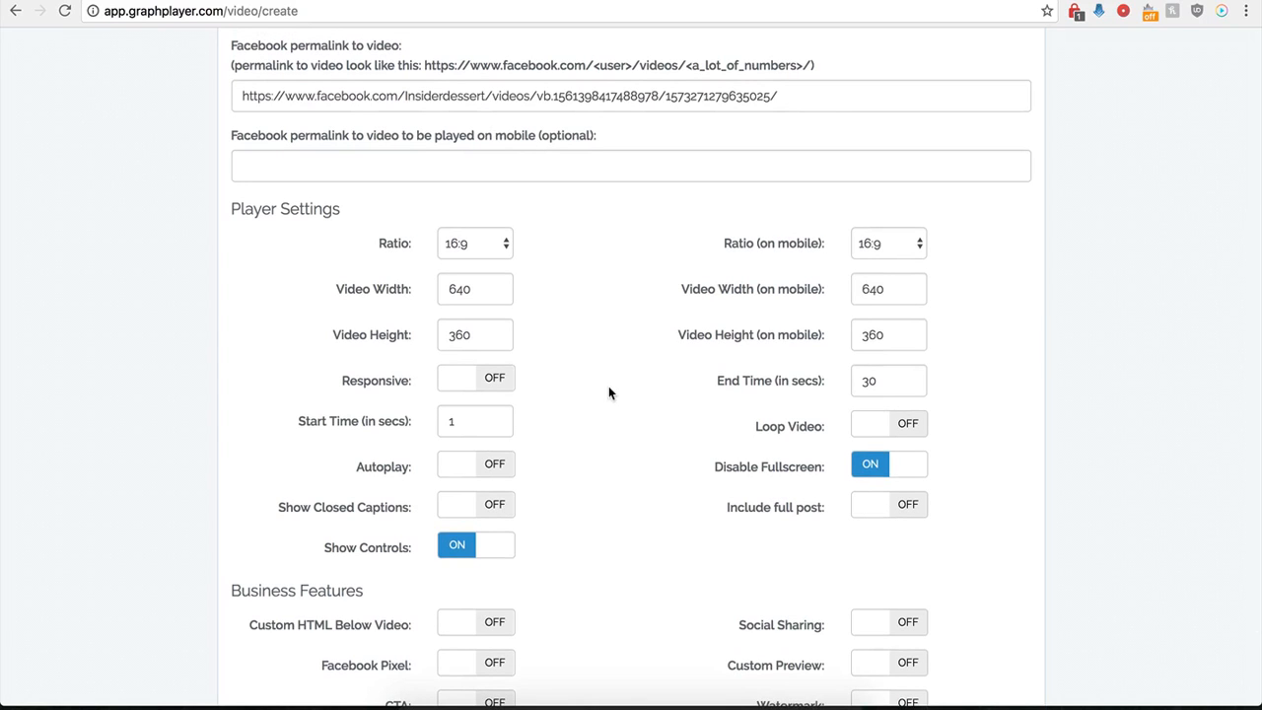
{"action": "left_click", "coordinate": [900, 515]}
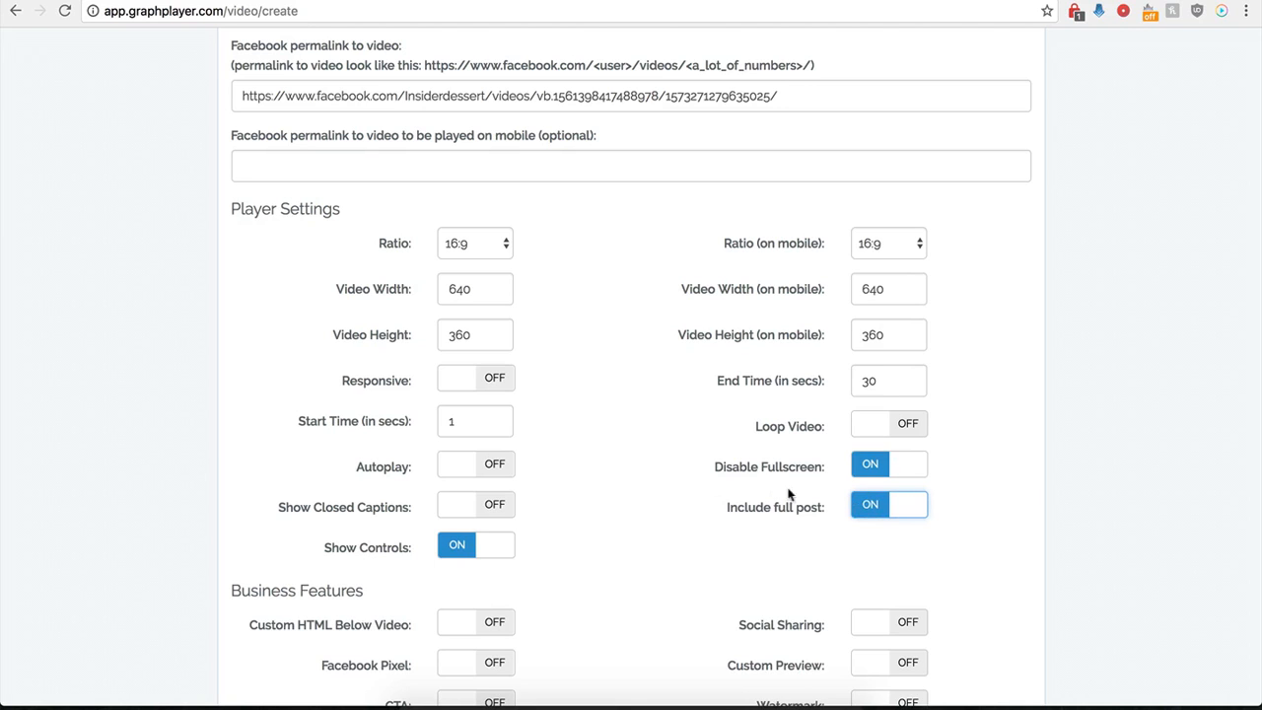
{"action": "left_click", "coordinate": [866, 515]}
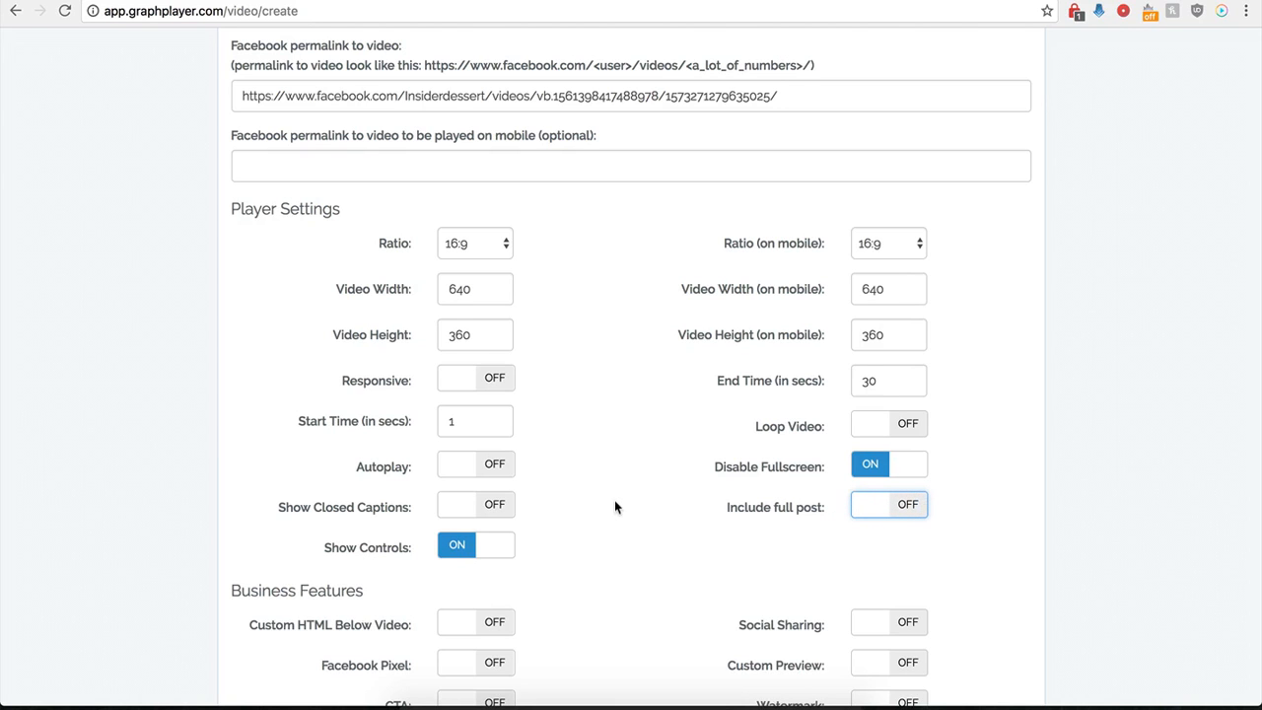
- Save the player and select its entire secure embed code for copying
{"action": "scroll", "coordinate": [615, 500], "scroll_direction": "down", "scroll_amount": 3}
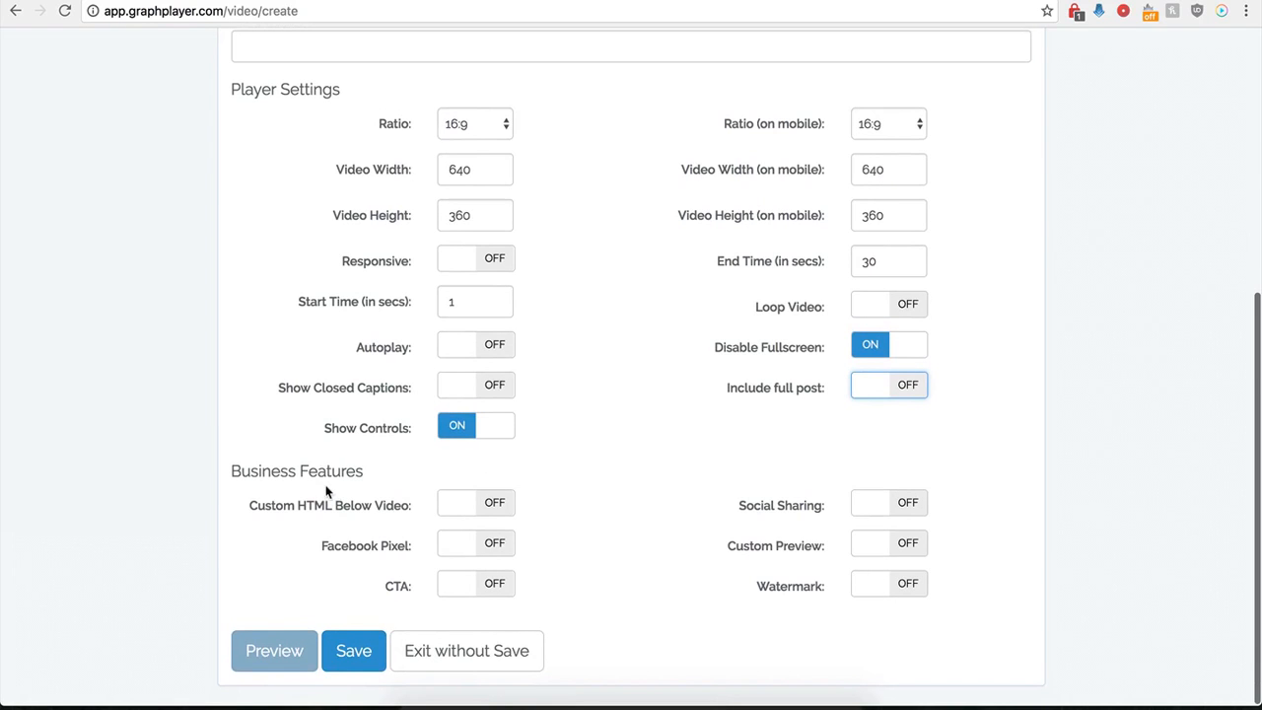
{"action": "left_click", "coordinate": [354, 651]}
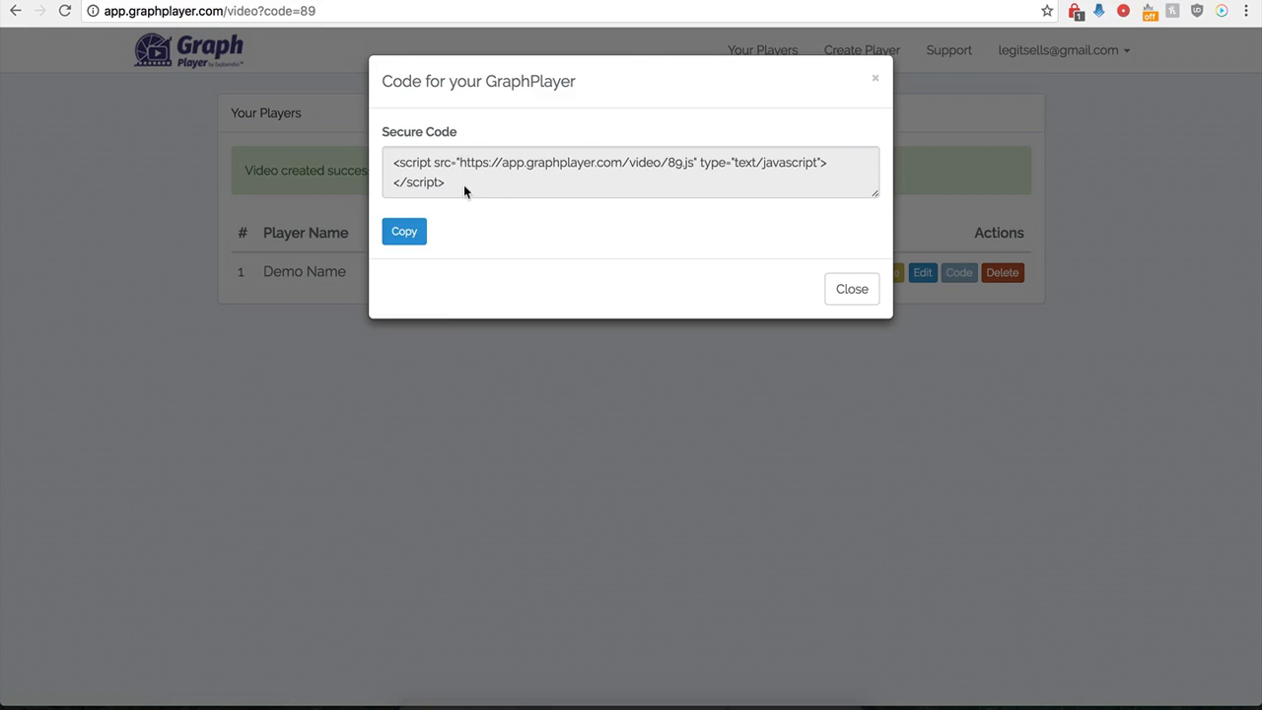
{"action": "left_click_drag", "start_coordinate": [464, 185], "coordinate": [390, 165]}
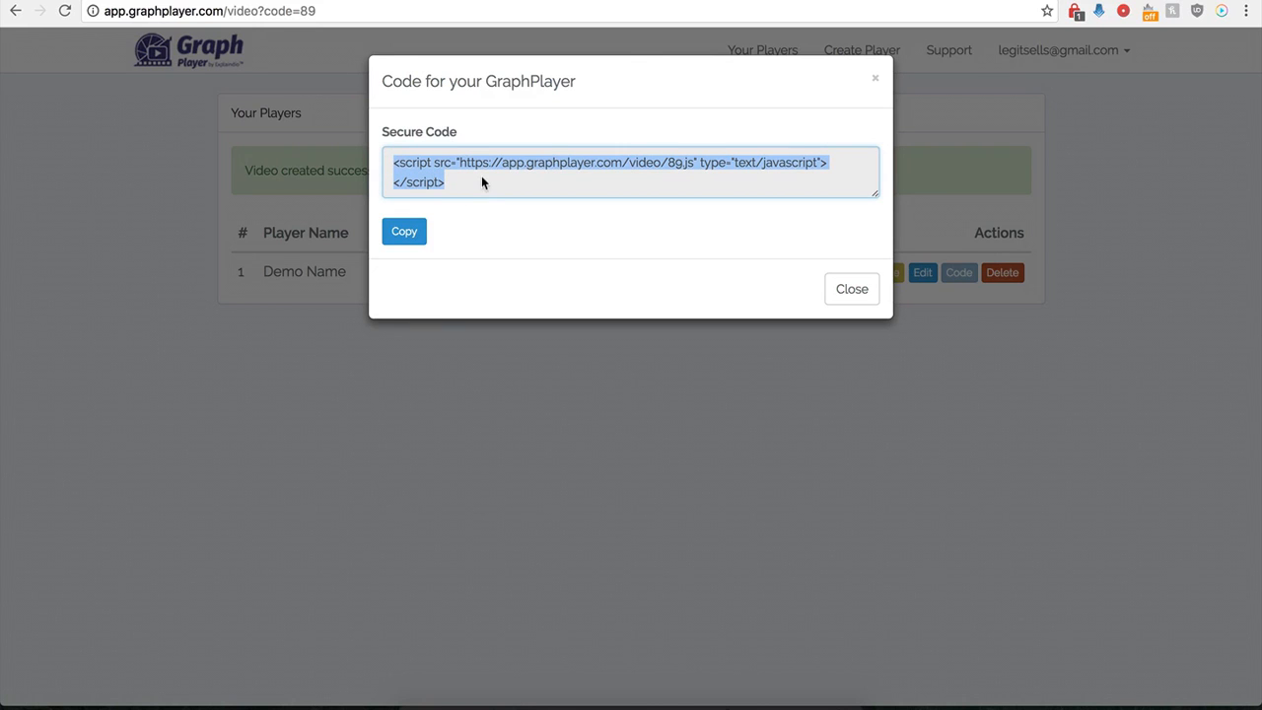
- Switch to the WordPress post "Hello world!", paste the player's embed script into its text content, and update the post
{"action": "left_click", "coordinate": [522, 1]}
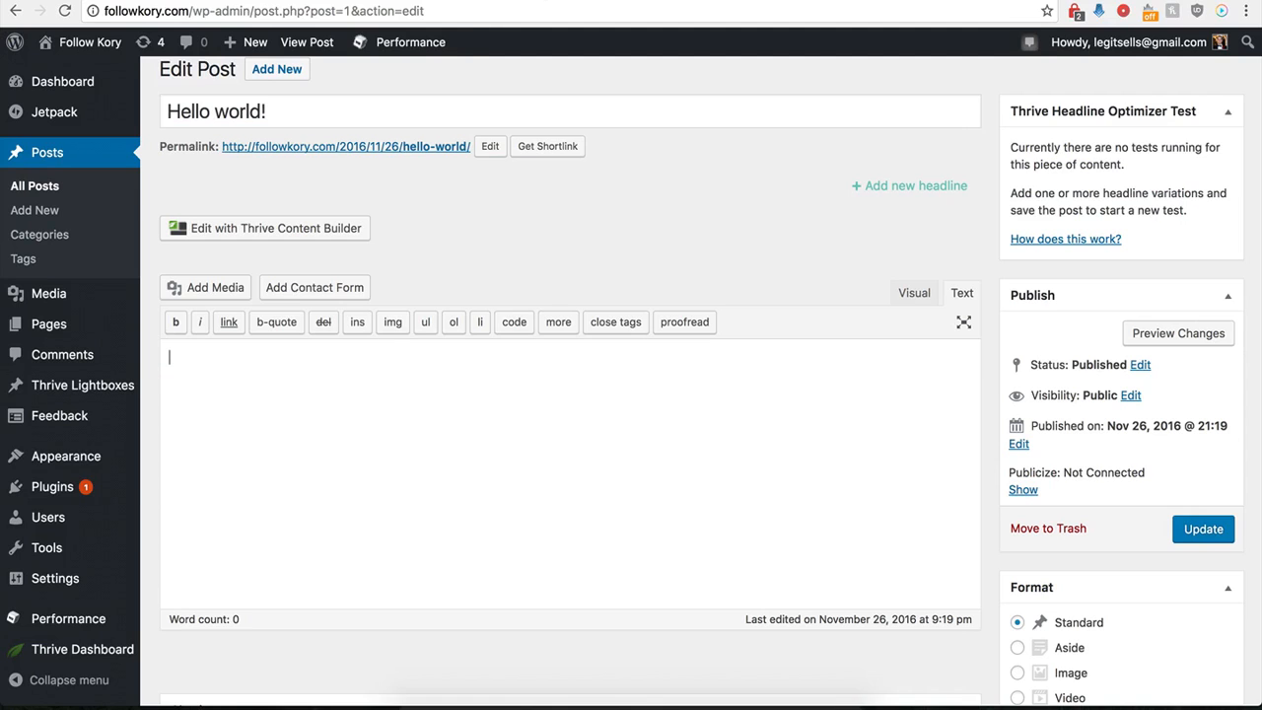
{"action": "left_click", "coordinate": [322, 425]}
{"action": "type", "text": "<script src=\"https://app.graphplayer.com/video/89.js\" type=\"text/javascript\"></script>"}
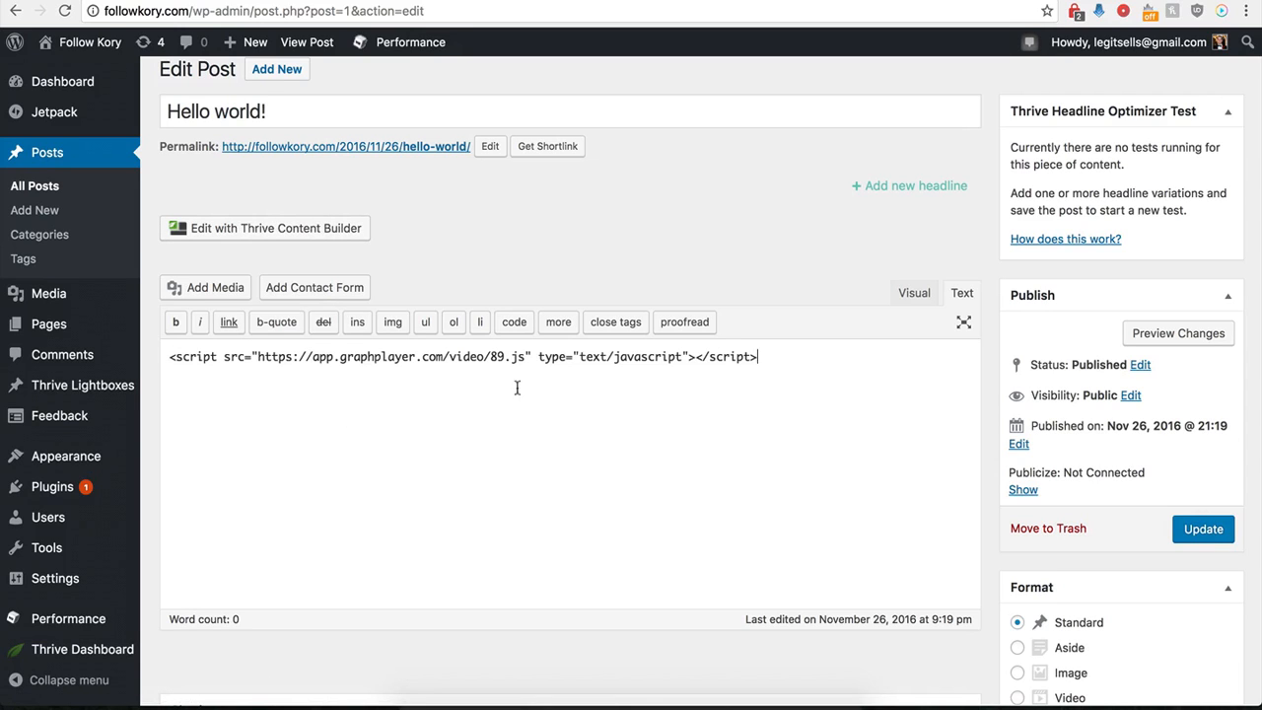
{"action": "left_click", "coordinate": [1205, 534]}
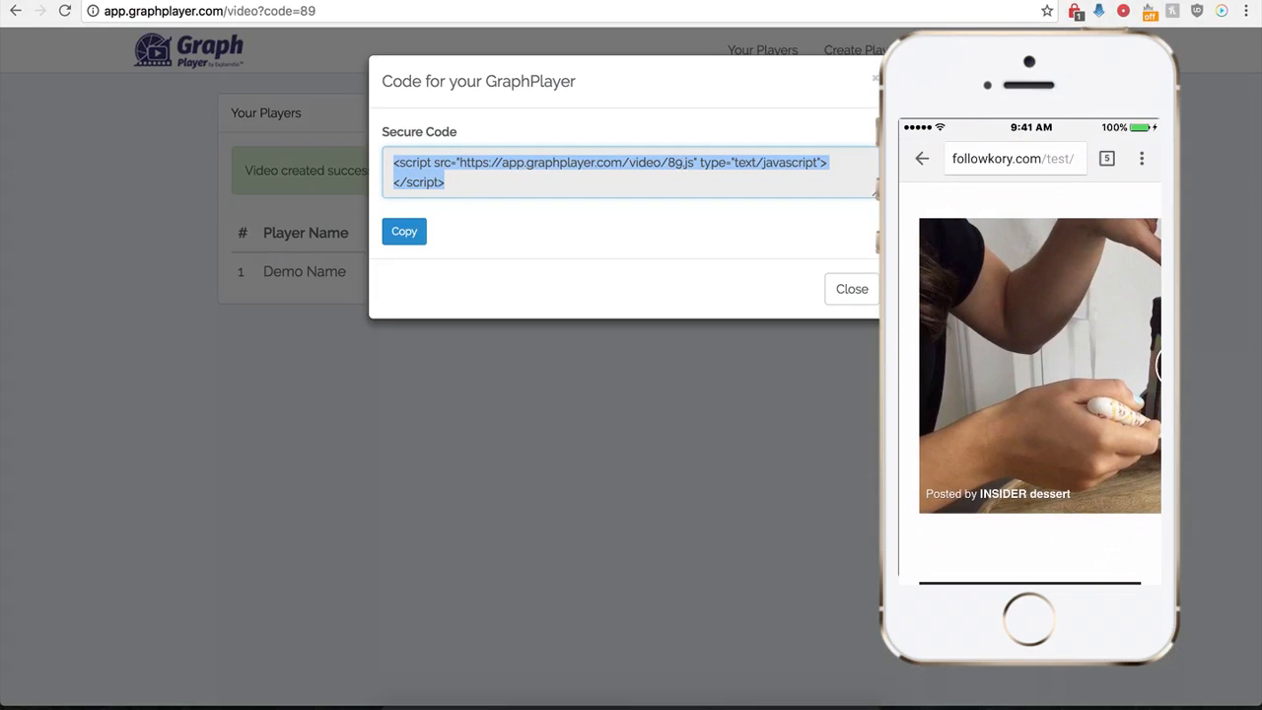
- Back in Graph Player, dismiss the code window, open the Demo Name player for editing, and enable showing a GIF instead of video on mobile
{"action": "left_click", "coordinate": [838, 295]}
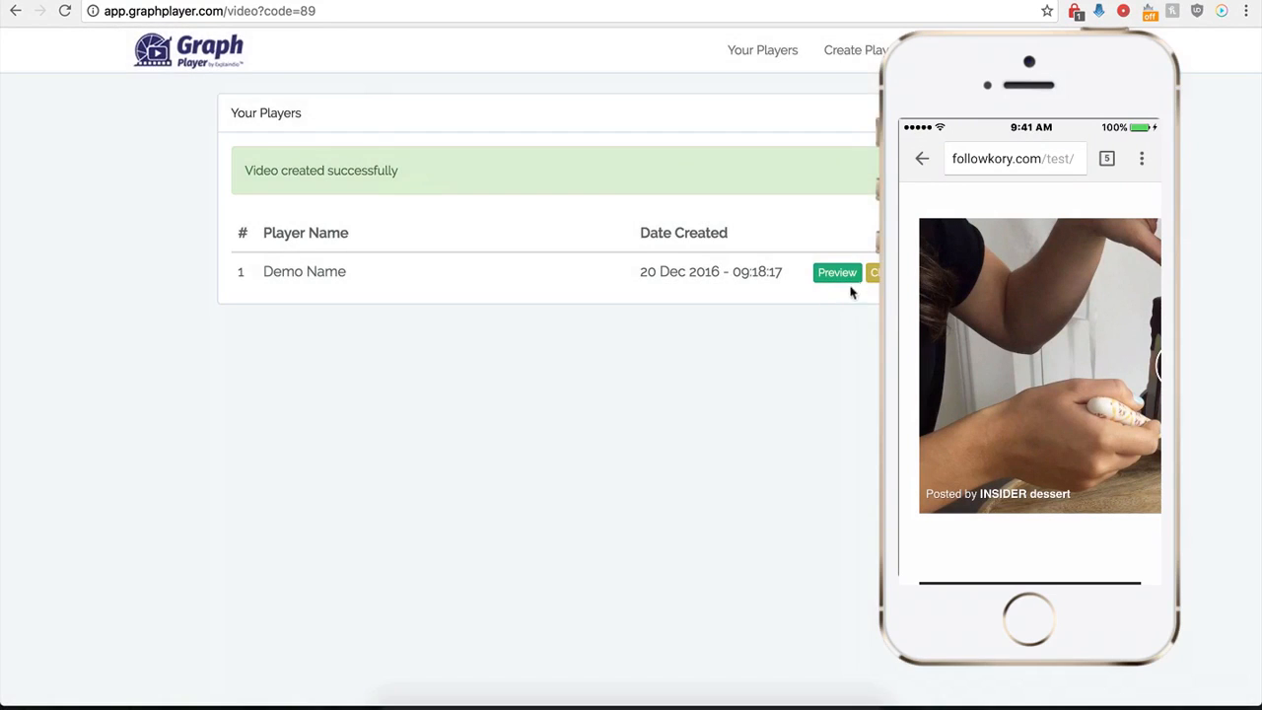
{"action": "left_click", "coordinate": [873, 273]}
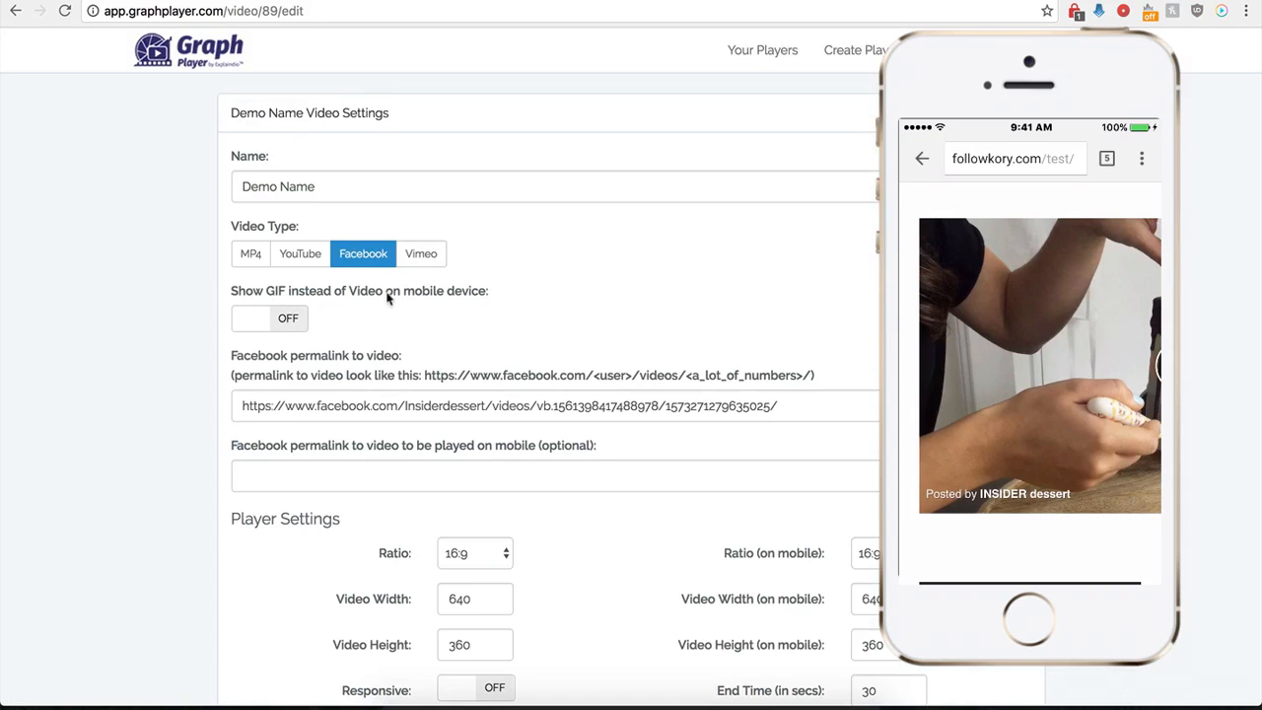
{"action": "left_click", "coordinate": [293, 320]}
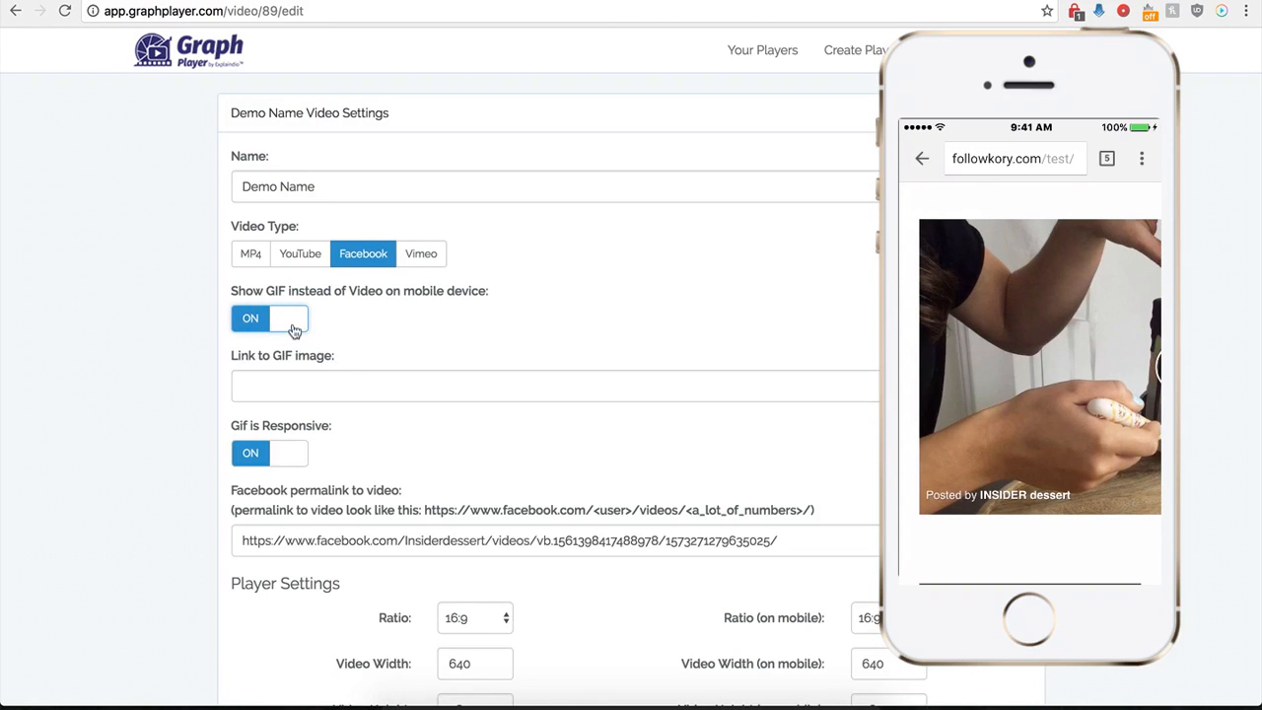
- Switch to the cake GIF's page on GIPHY and copy the GIF's link from the advanced sharing options
{"action": "left_click", "coordinate": [295, 384]}
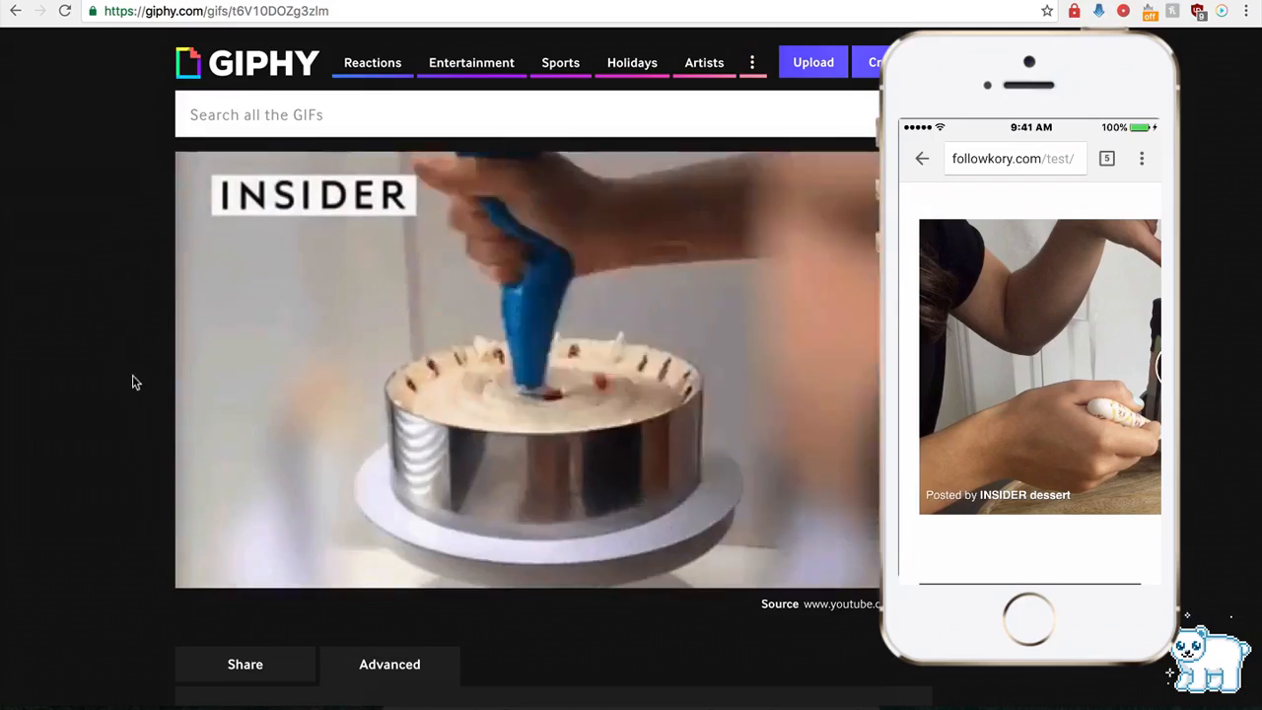
{"action": "scroll", "coordinate": [130, 400], "scroll_direction": "down", "scroll_amount": 1}
{"action": "scroll", "coordinate": [131, 400], "scroll_direction": "down", "scroll_amount": 1}
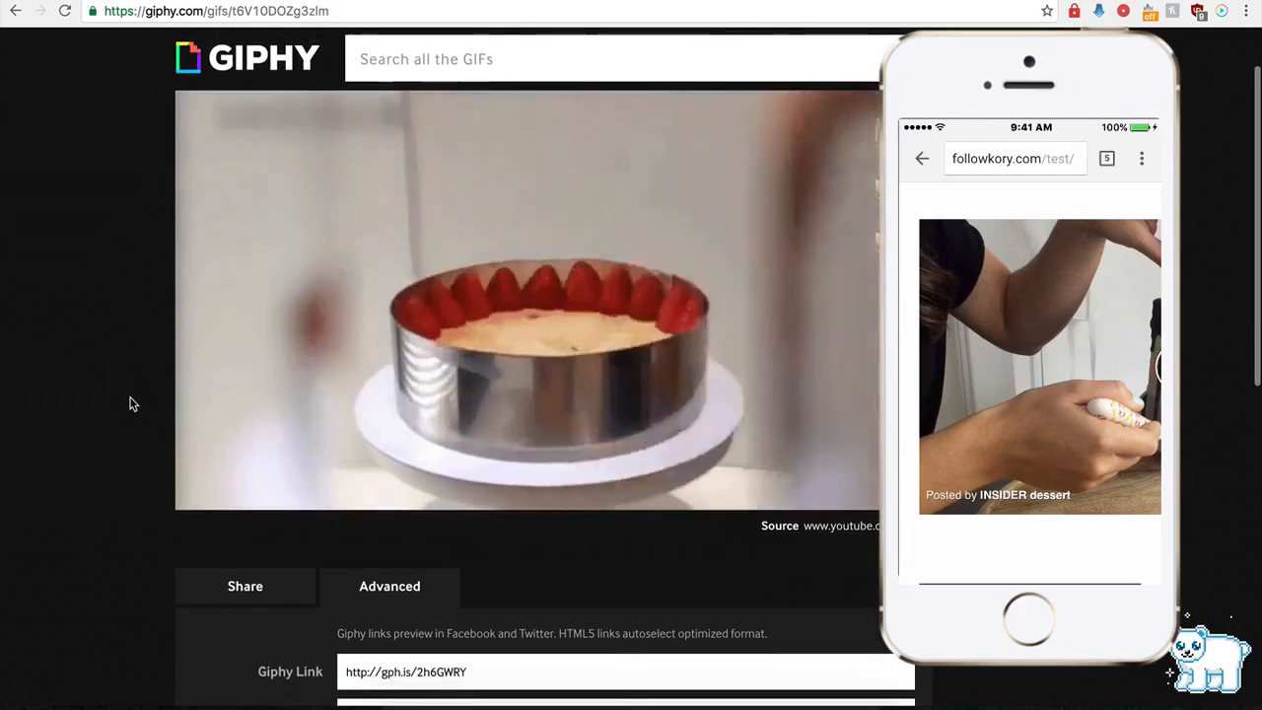
{"action": "scroll", "coordinate": [291, 407], "scroll_direction": "down", "scroll_amount": 4}
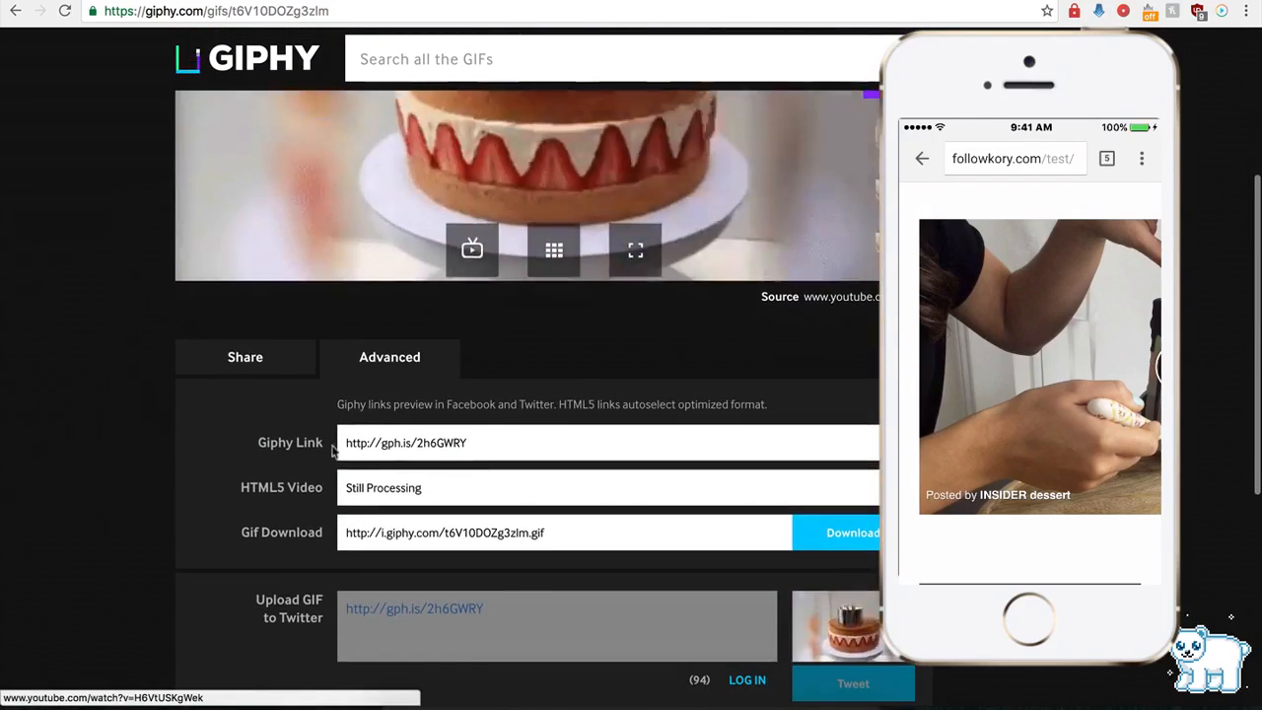
{"action": "left_click", "coordinate": [392, 445]}
{"action": "key", "text": "ctrl+c"}
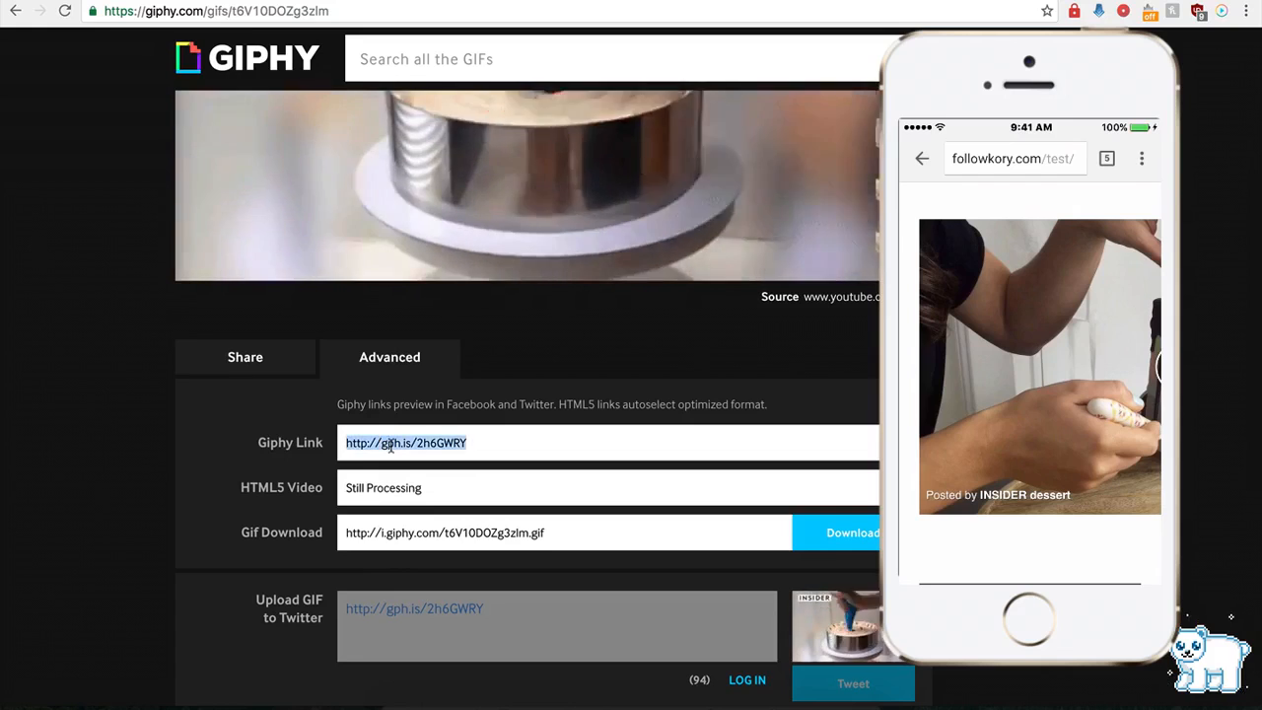
{"action": "left_click", "coordinate": [358, 1]}
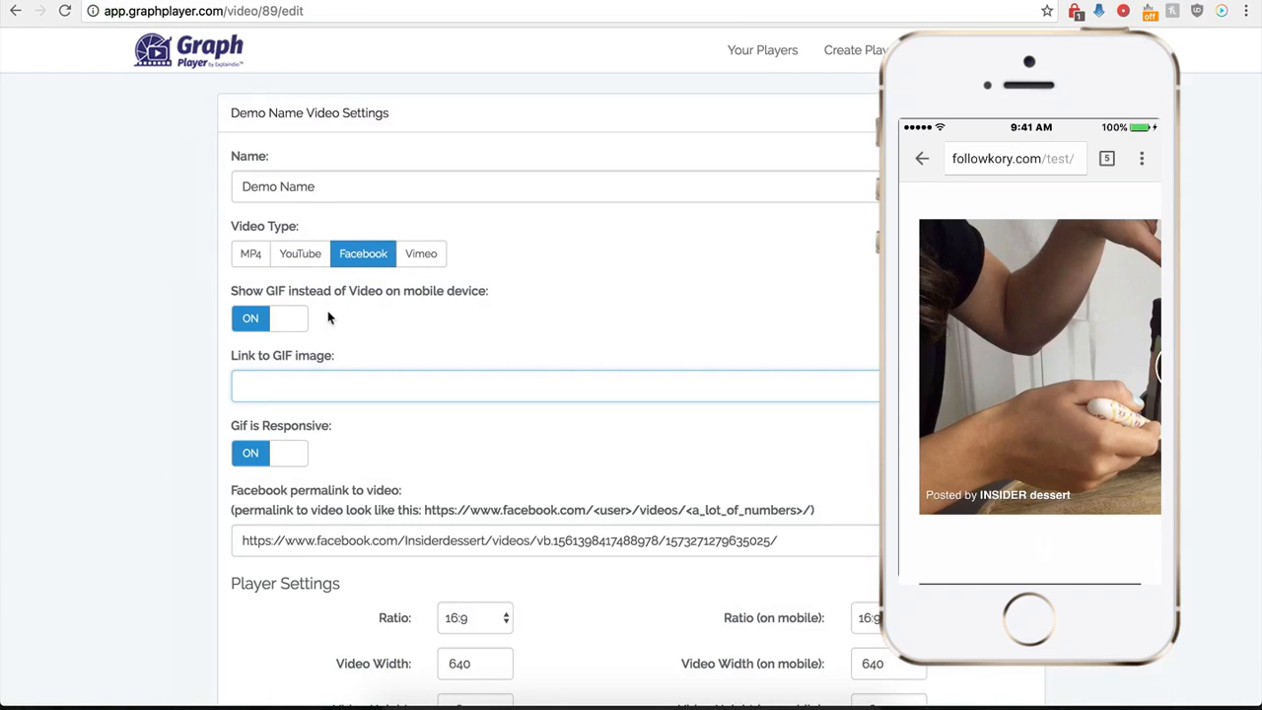
{"action": "key", "text": "ctrl+v"}
{"action": "scroll", "coordinate": [190, 490], "scroll_direction": "down", "scroll_amount": 4}
{"action": "scroll", "coordinate": [189, 490], "scroll_direction": "down", "scroll_amount": 5}
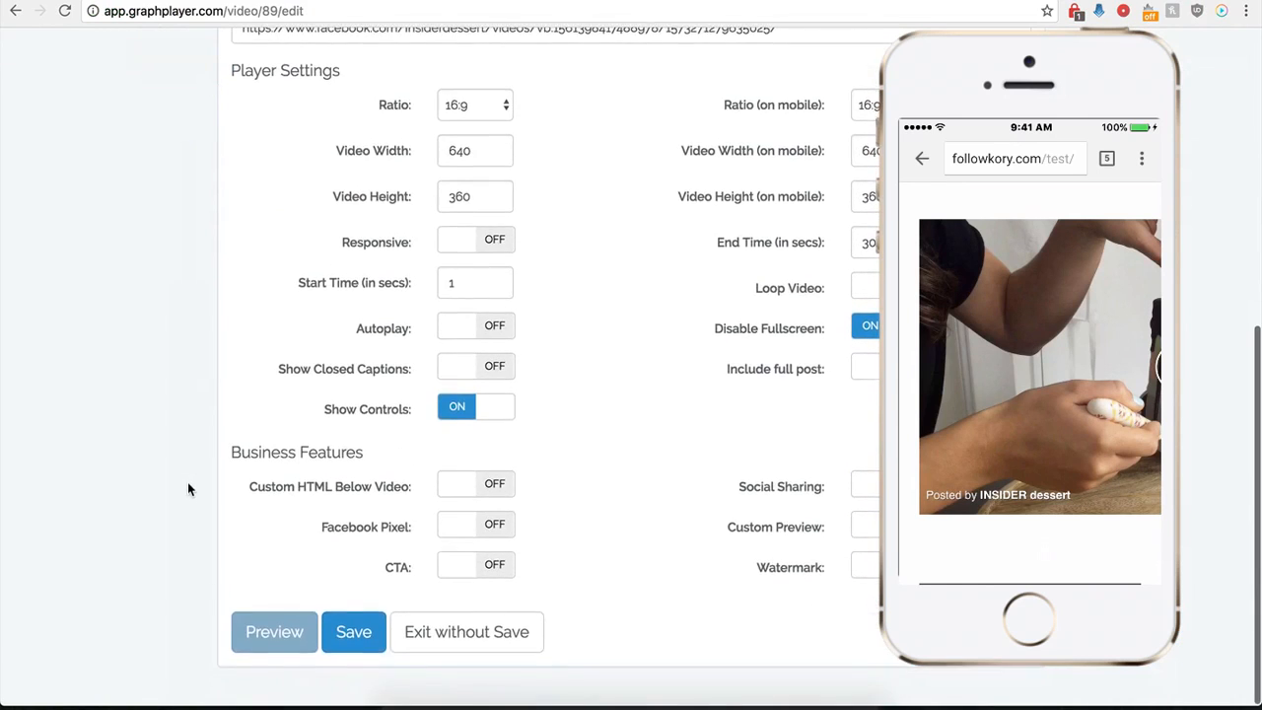
{"action": "left_click", "coordinate": [353, 651]}
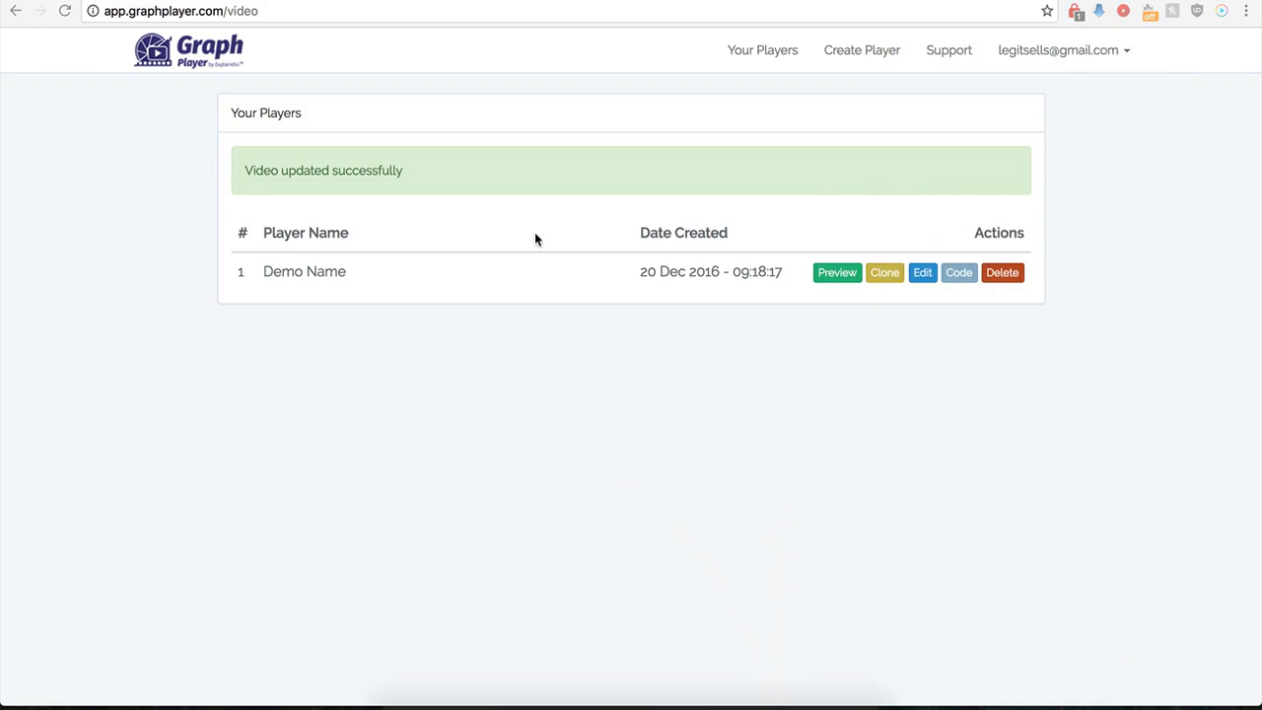
- Open the Demo Name player for editing, turn on Include full post, and save the player
{"action": "left_click", "coordinate": [917, 274]}
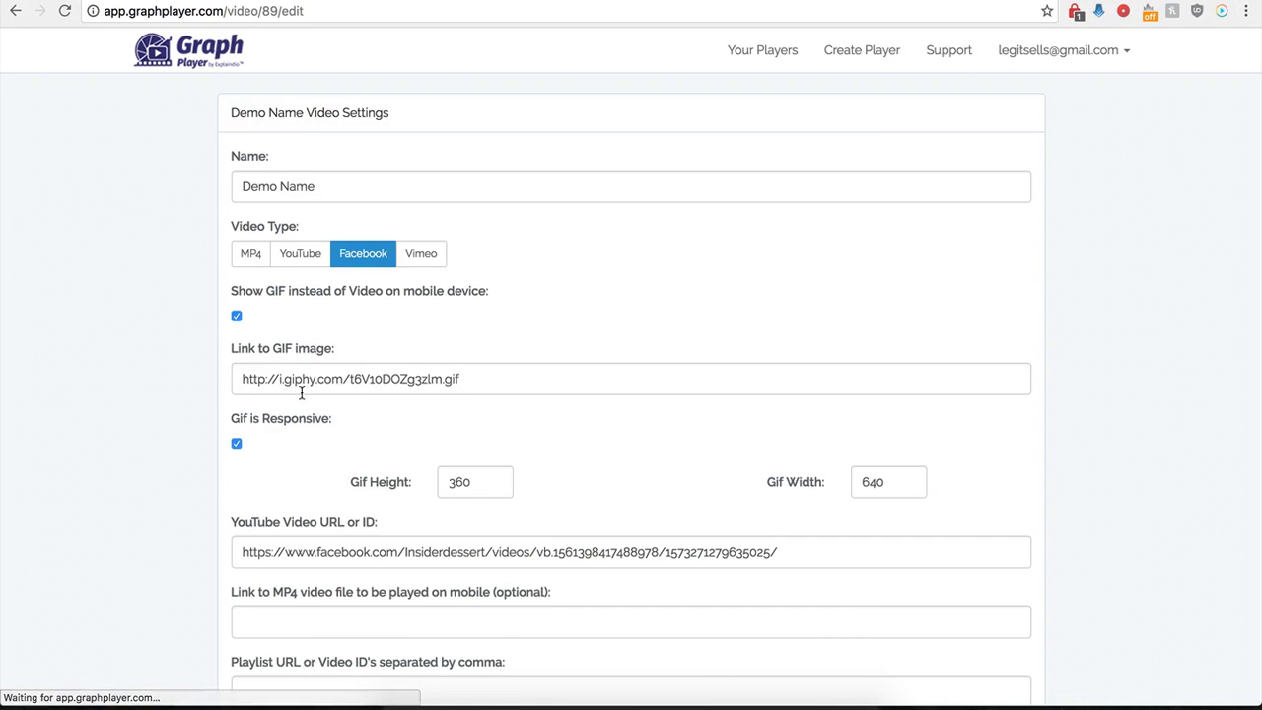
{"action": "scroll", "coordinate": [210, 477], "scroll_direction": "down", "scroll_amount": 2}
{"action": "scroll", "coordinate": [210, 478], "scroll_direction": "down", "scroll_amount": 8}
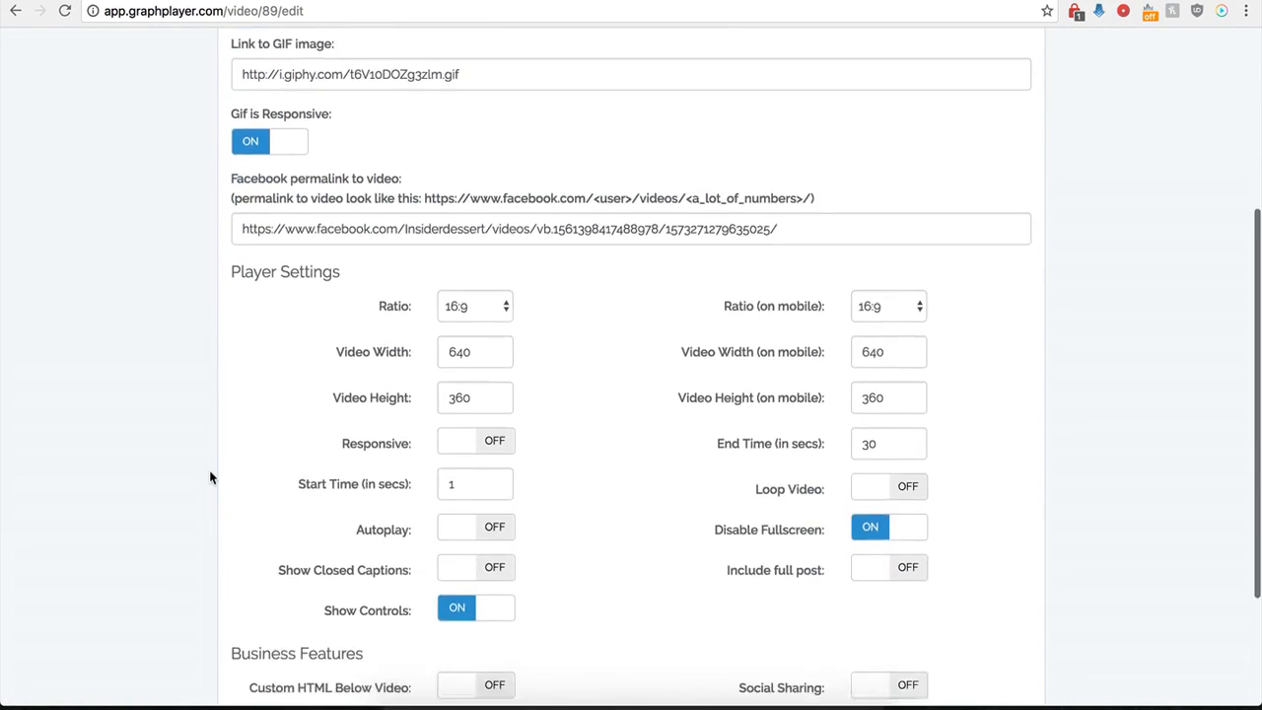
{"action": "scroll", "coordinate": [210, 477], "scroll_direction": "down", "scroll_amount": 1}
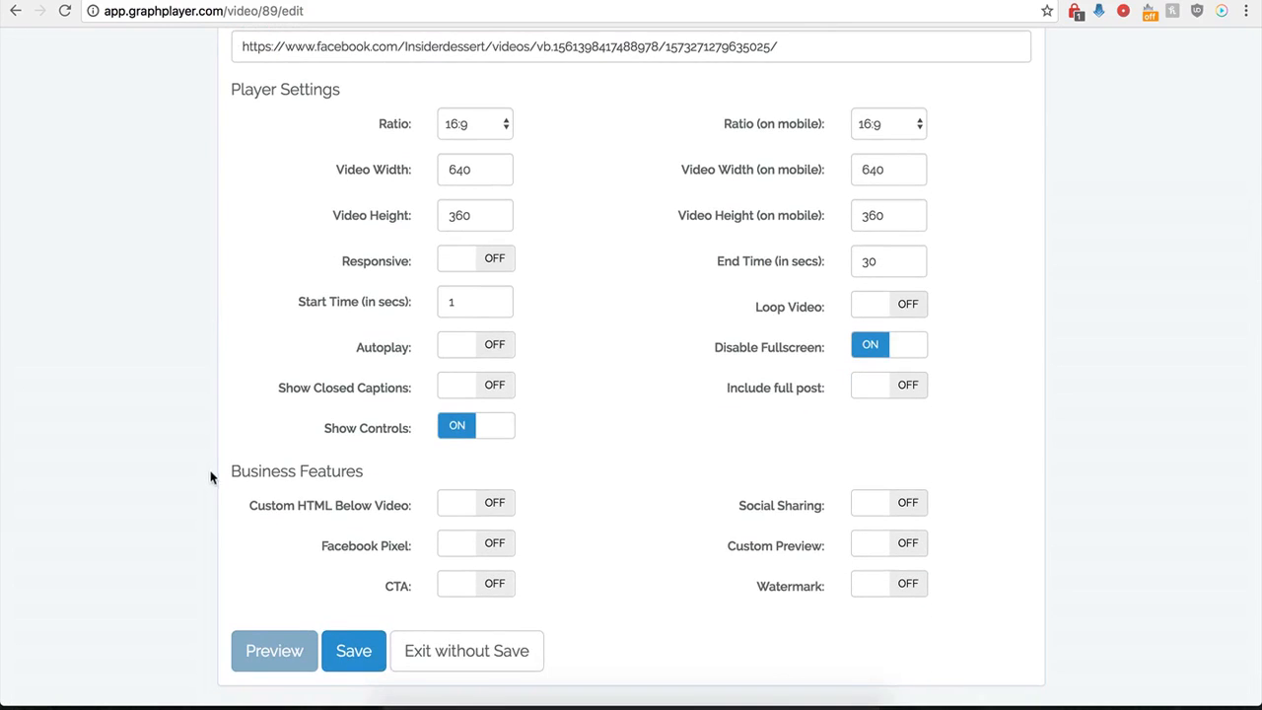
{"action": "left_click", "coordinate": [907, 391]}
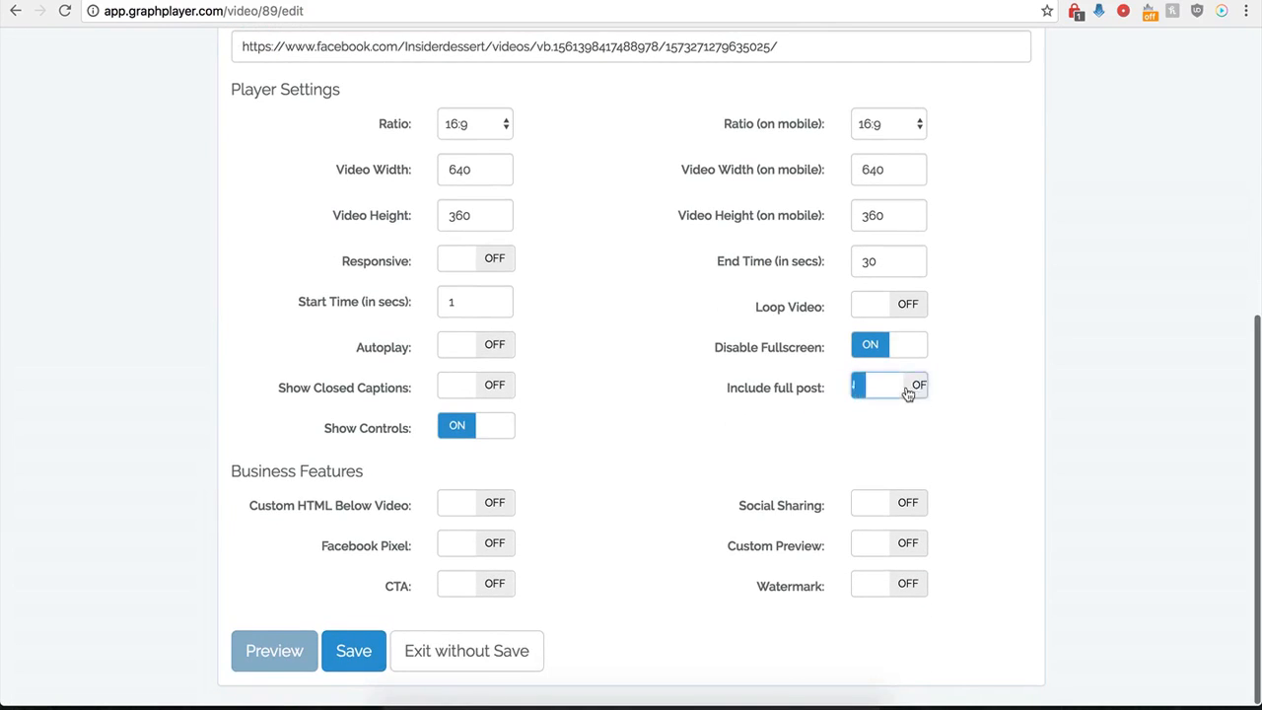
{"action": "left_click", "coordinate": [347, 653]}
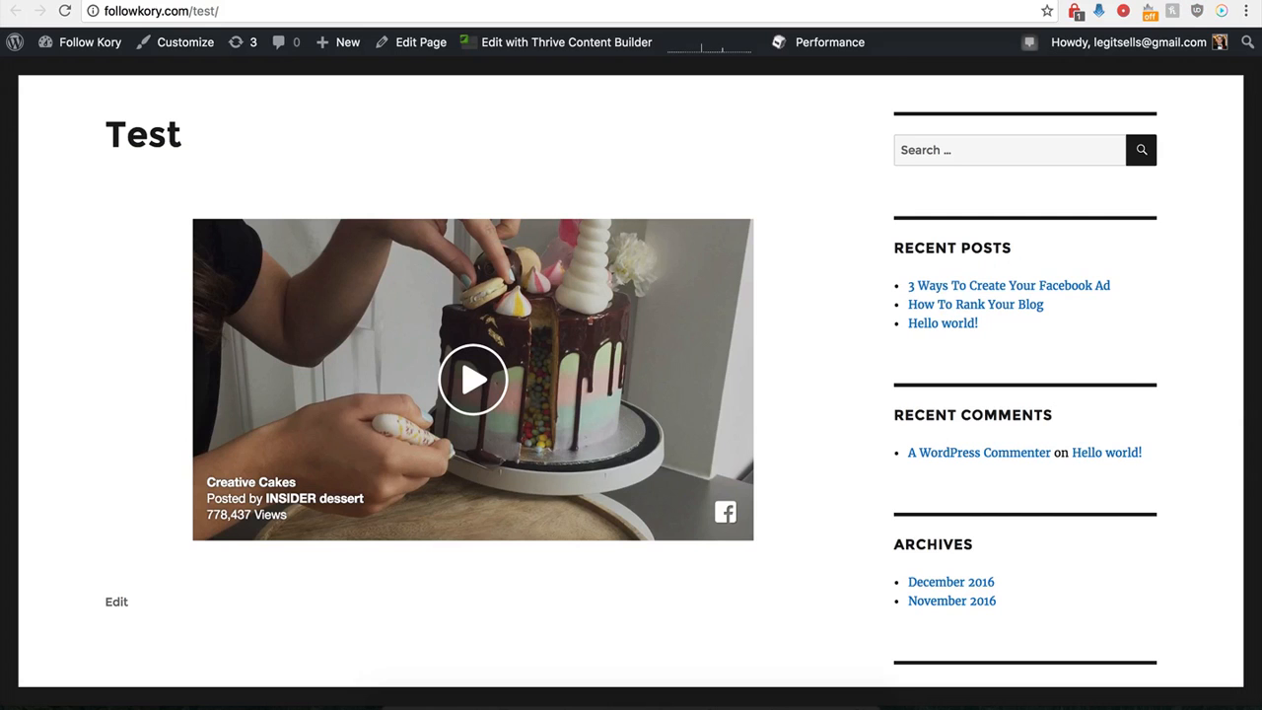
- Reload the Test page to check the embedded full post and follow its comments link to Facebook
{"action": "left_click", "coordinate": [64, 11]}
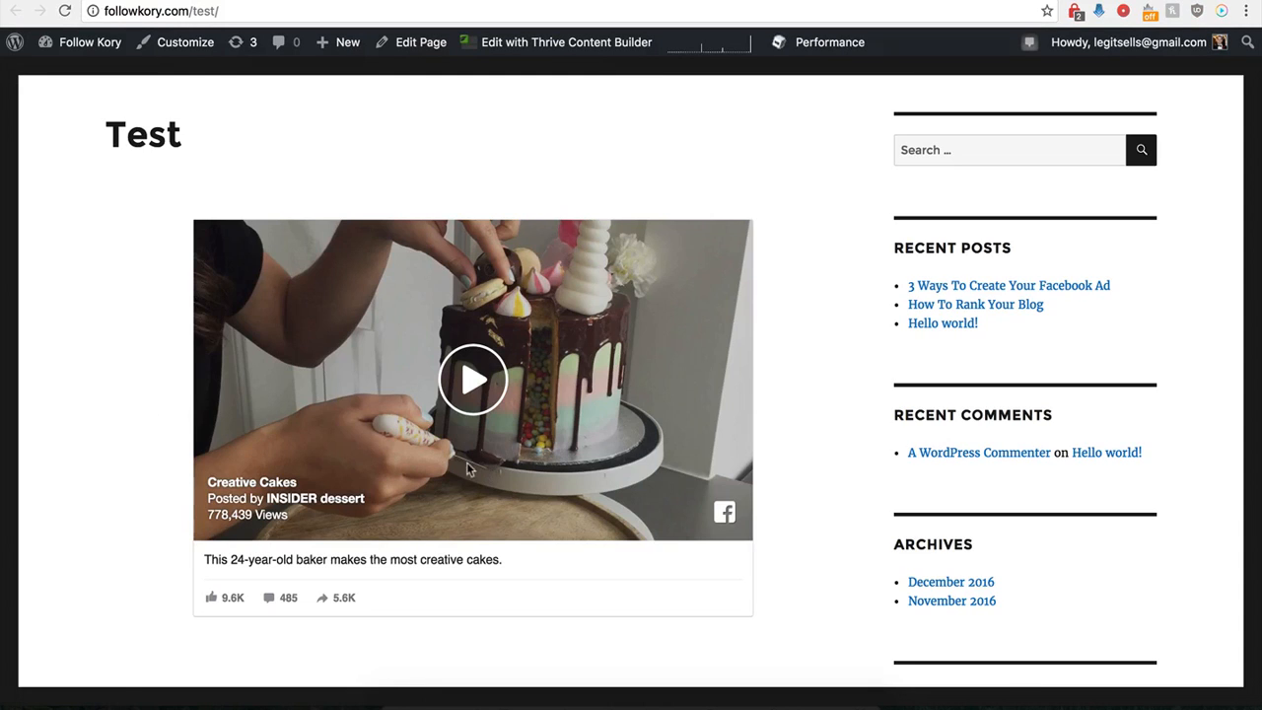
{"action": "scroll", "coordinate": [178, 582], "scroll_direction": "down", "scroll_amount": 1}
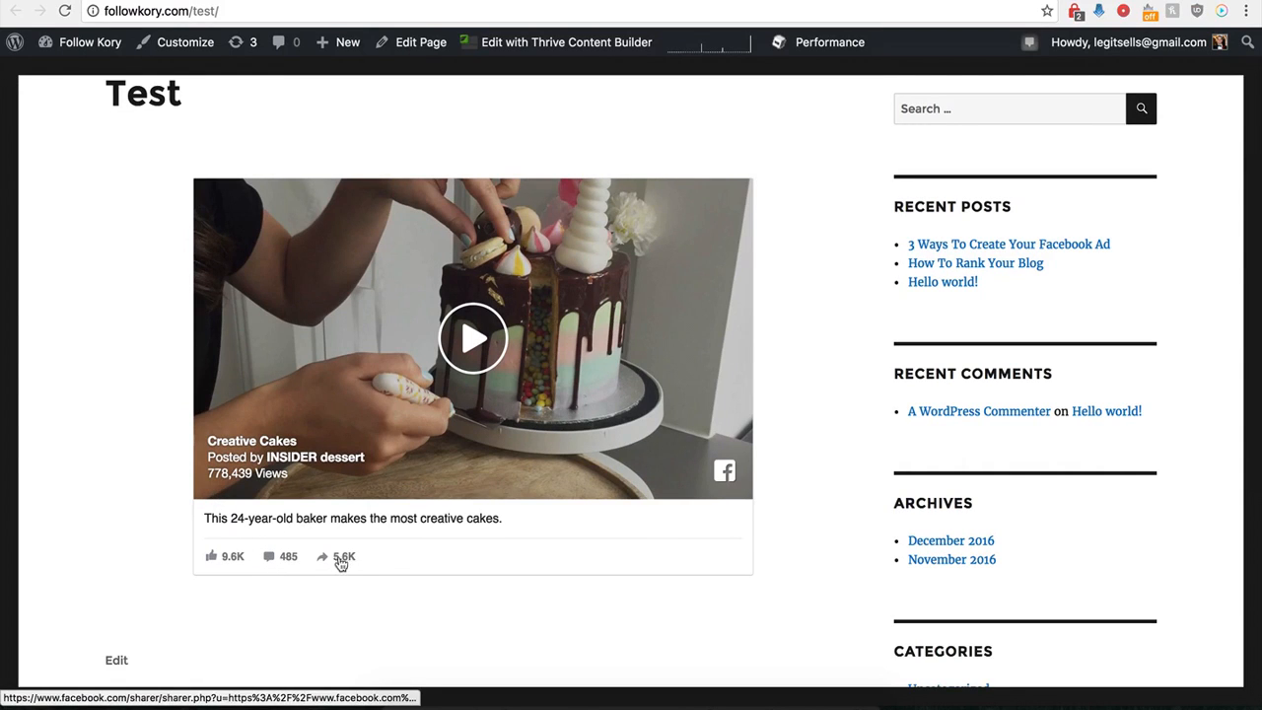
{"action": "left_click", "coordinate": [270, 560]}
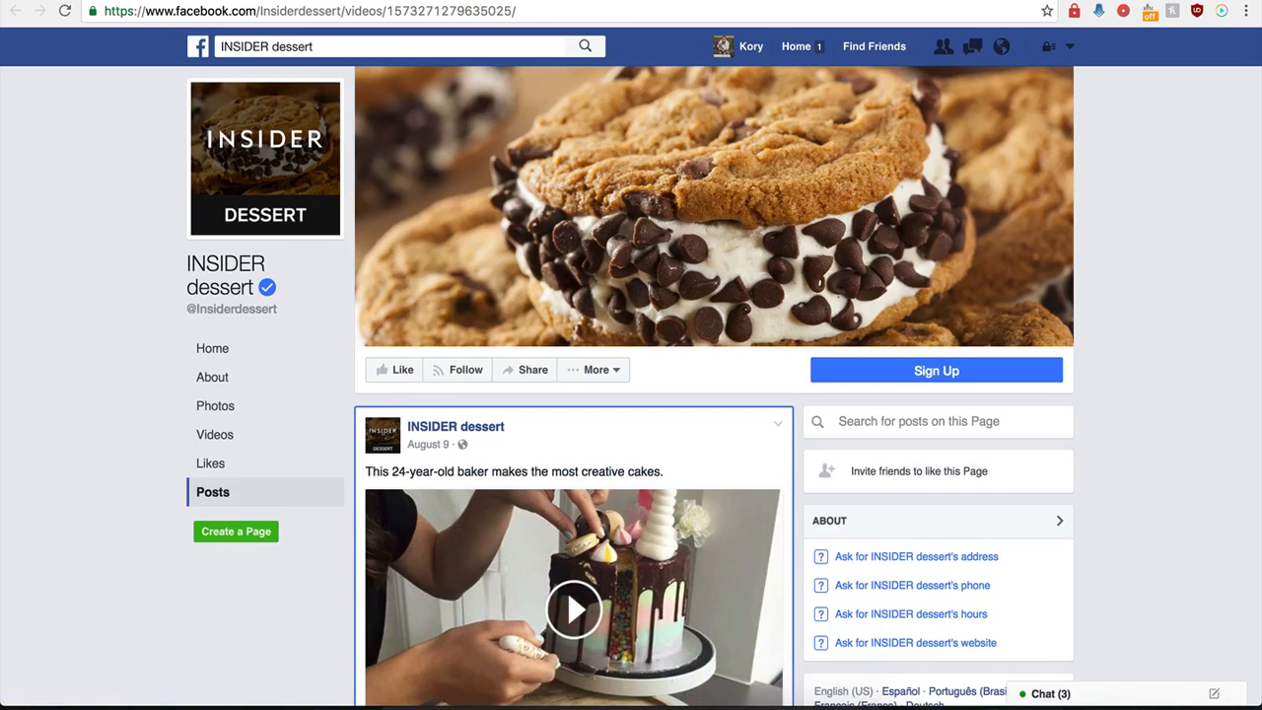
{"action": "key", "text": "super+w"}
{"action": "key", "text": "super+w"}
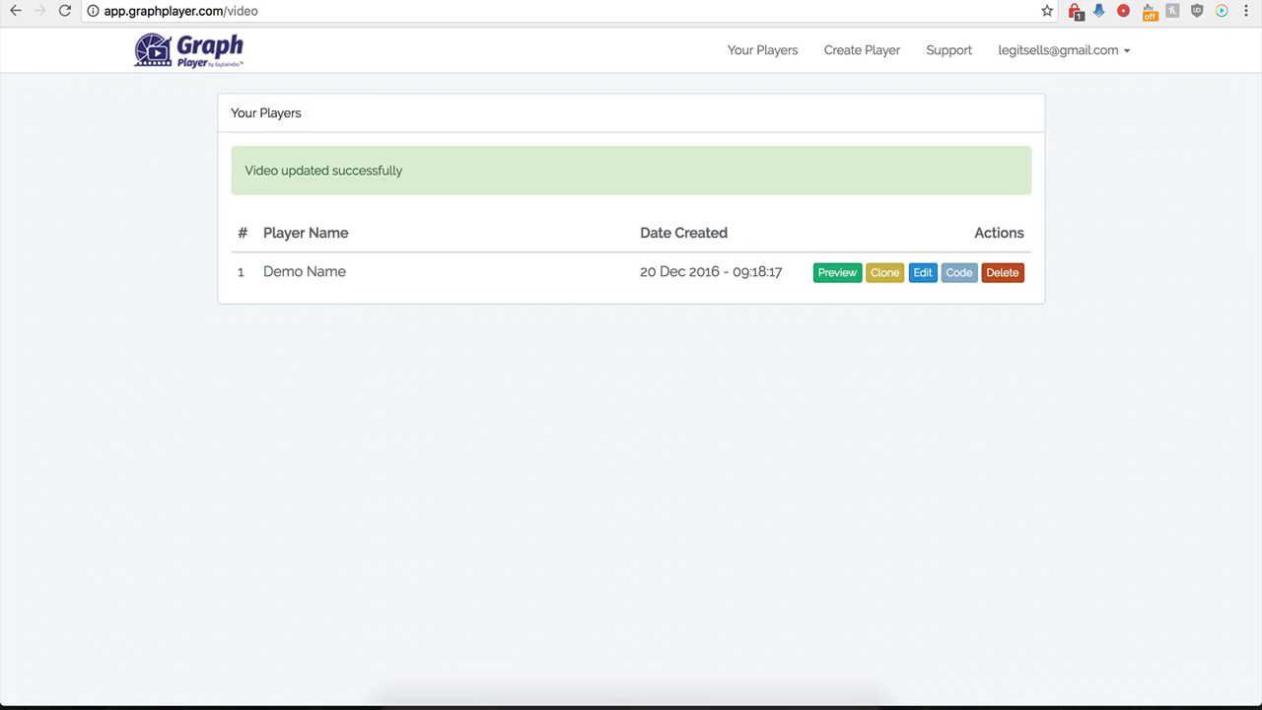
- Reopen the Demo Name player for editing in Graph Player and turn on Custom HTML Below Video
{"action": "left_click", "coordinate": [923, 280]}
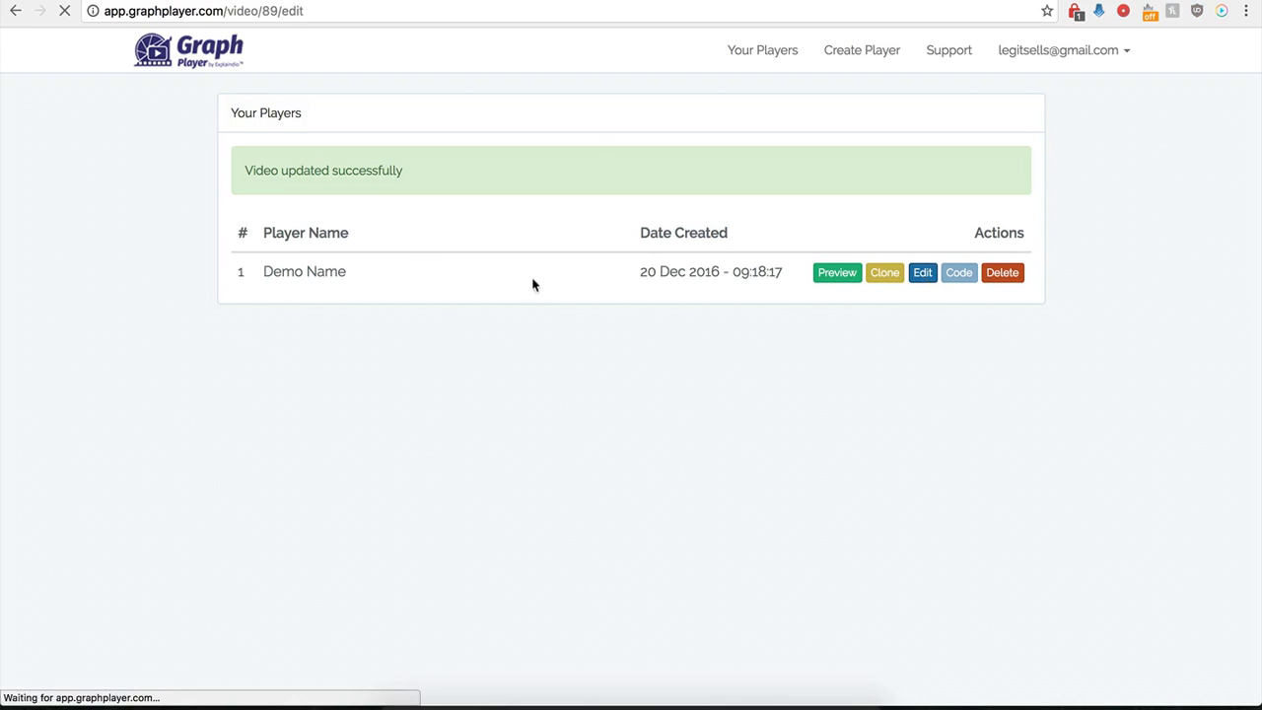
{"action": "scroll", "coordinate": [336, 424], "scroll_direction": "down", "scroll_amount": 10}
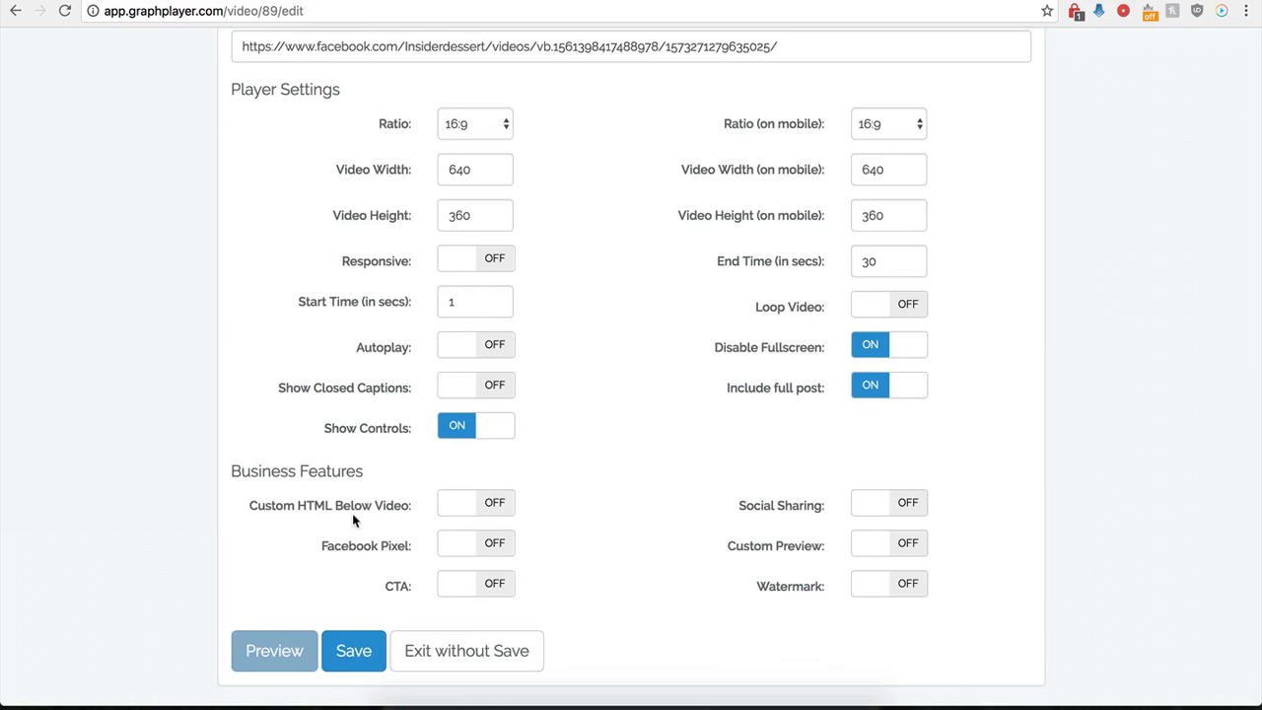
{"action": "left_click", "coordinate": [493, 503]}
{"action": "scroll", "coordinate": [537, 548], "scroll_direction": "down", "scroll_amount": 3}
{"action": "left_click", "coordinate": [464, 388]}
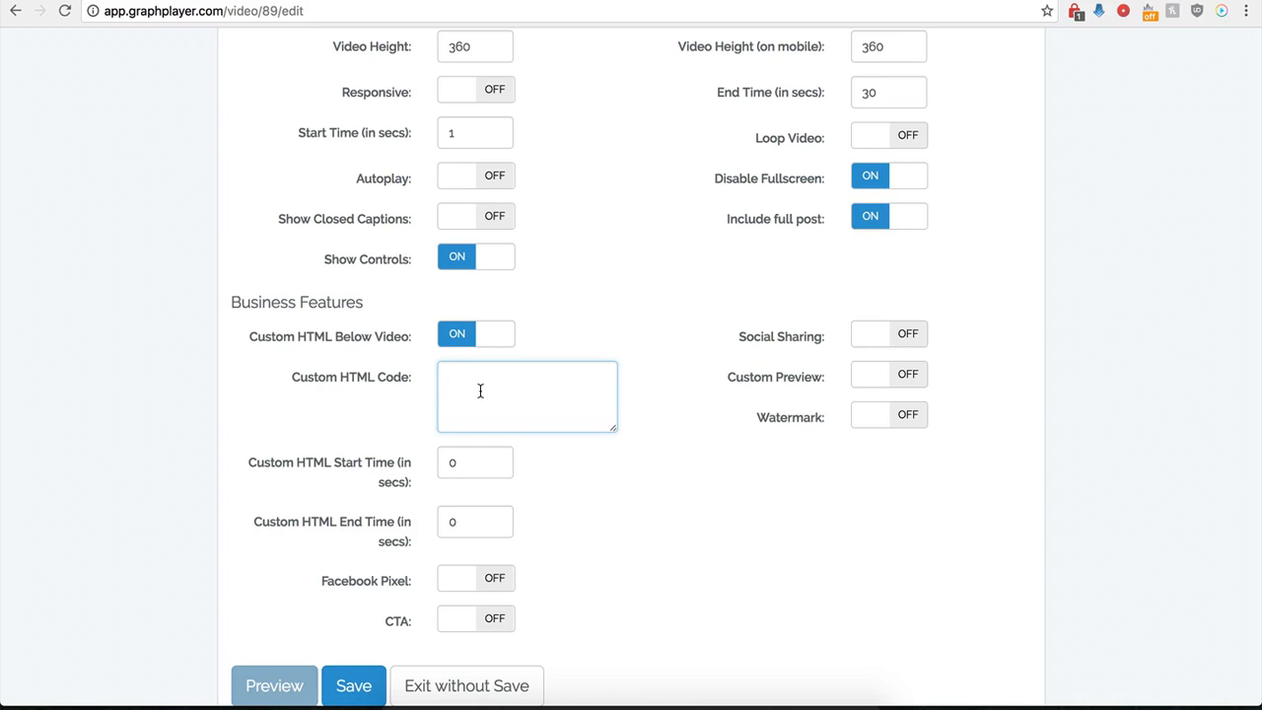
{"action": "left_click", "coordinate": [467, 469]}
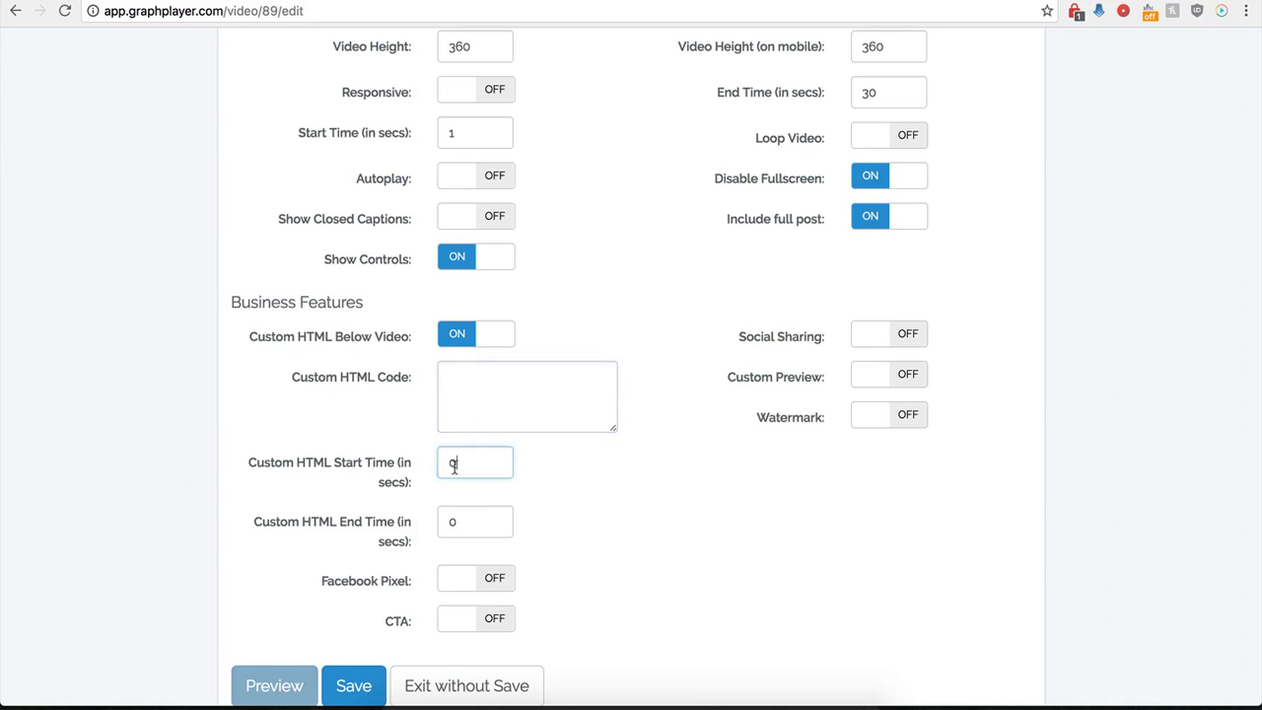
{"action": "double_click", "coordinate": [453, 463]}
{"action": "left_click", "coordinate": [475, 521]}
{"action": "left_click", "coordinate": [465, 473]}
{"action": "left_click", "coordinate": [490, 393]}
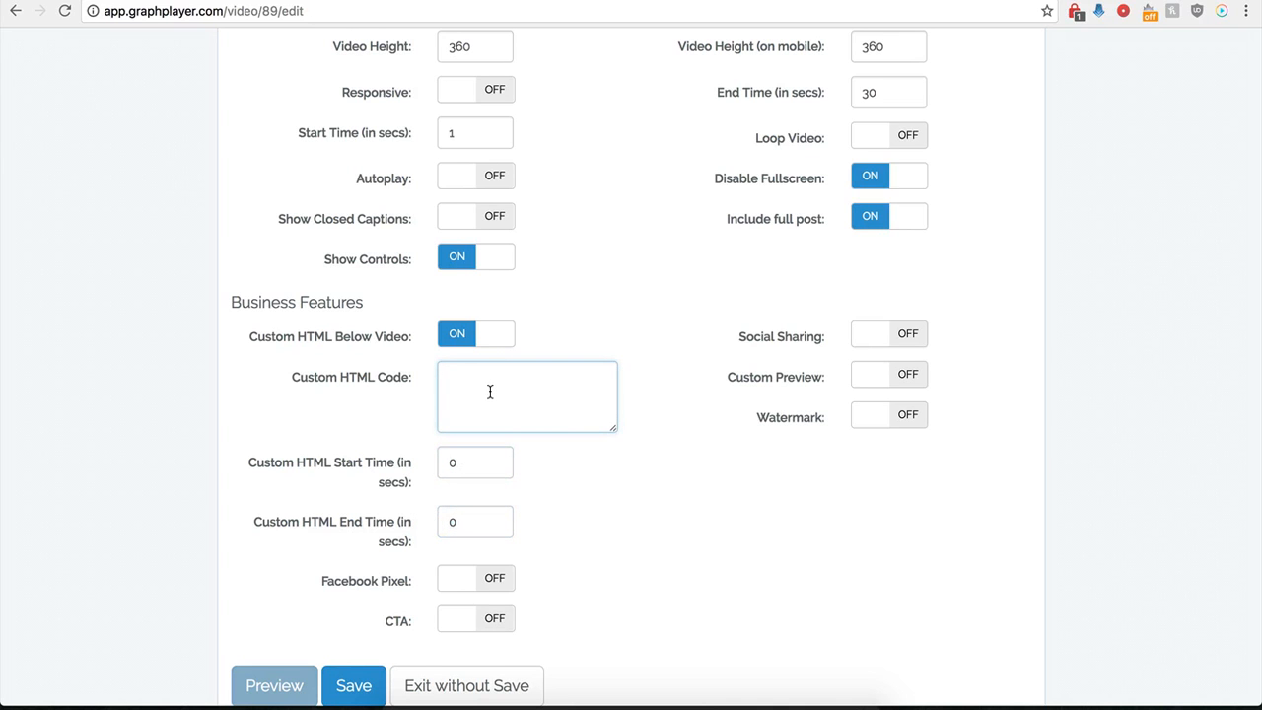
- Set the Custom HTML Start Time to 120 seconds
{"action": "scroll", "coordinate": [490, 392], "scroll_direction": "up", "scroll_amount": 3}
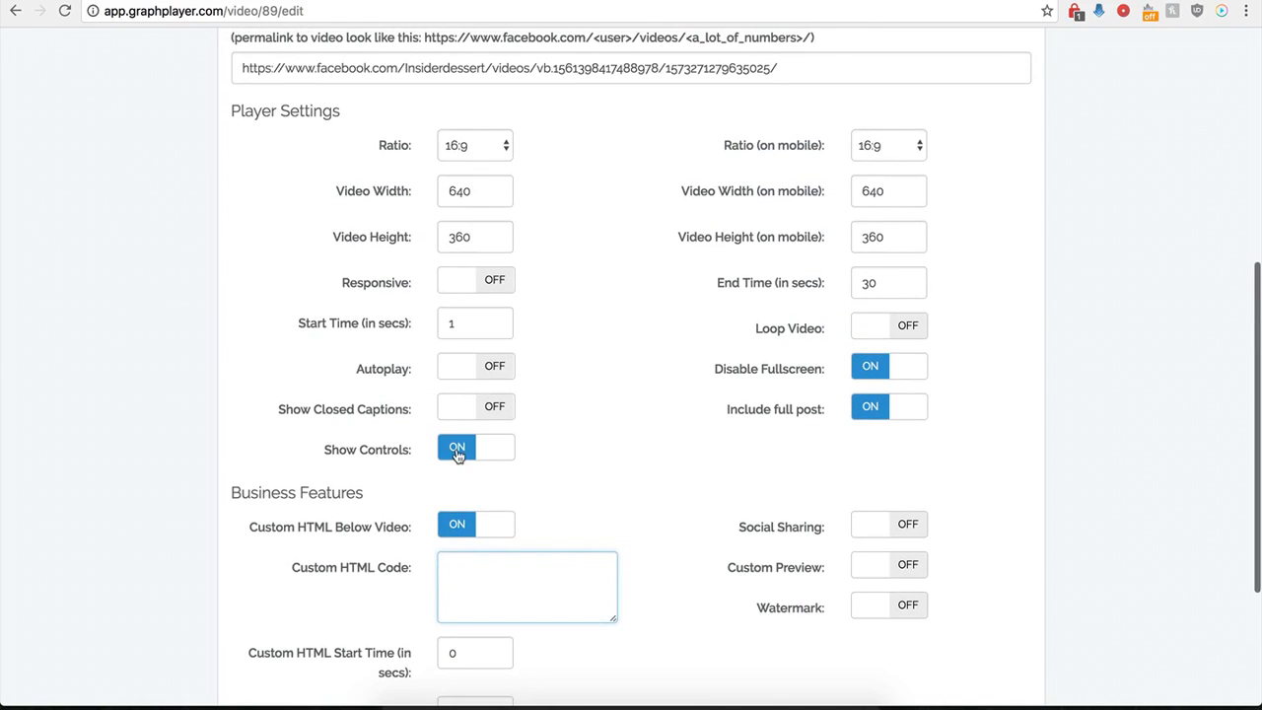
{"action": "scroll", "coordinate": [456, 453], "scroll_direction": "down", "scroll_amount": 2}
{"action": "scroll", "coordinate": [480, 471], "scroll_direction": "down", "scroll_amount": 1}
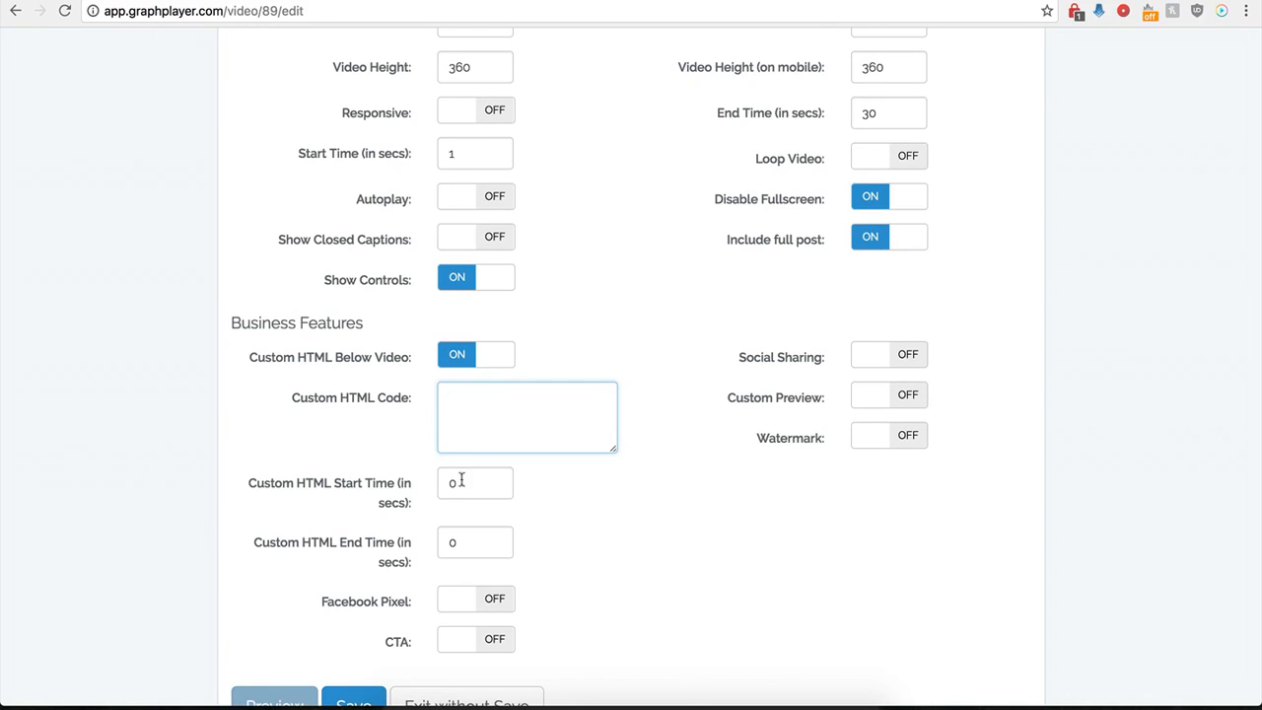
{"action": "left_click_drag", "start_coordinate": [485, 482], "coordinate": [440, 483]}
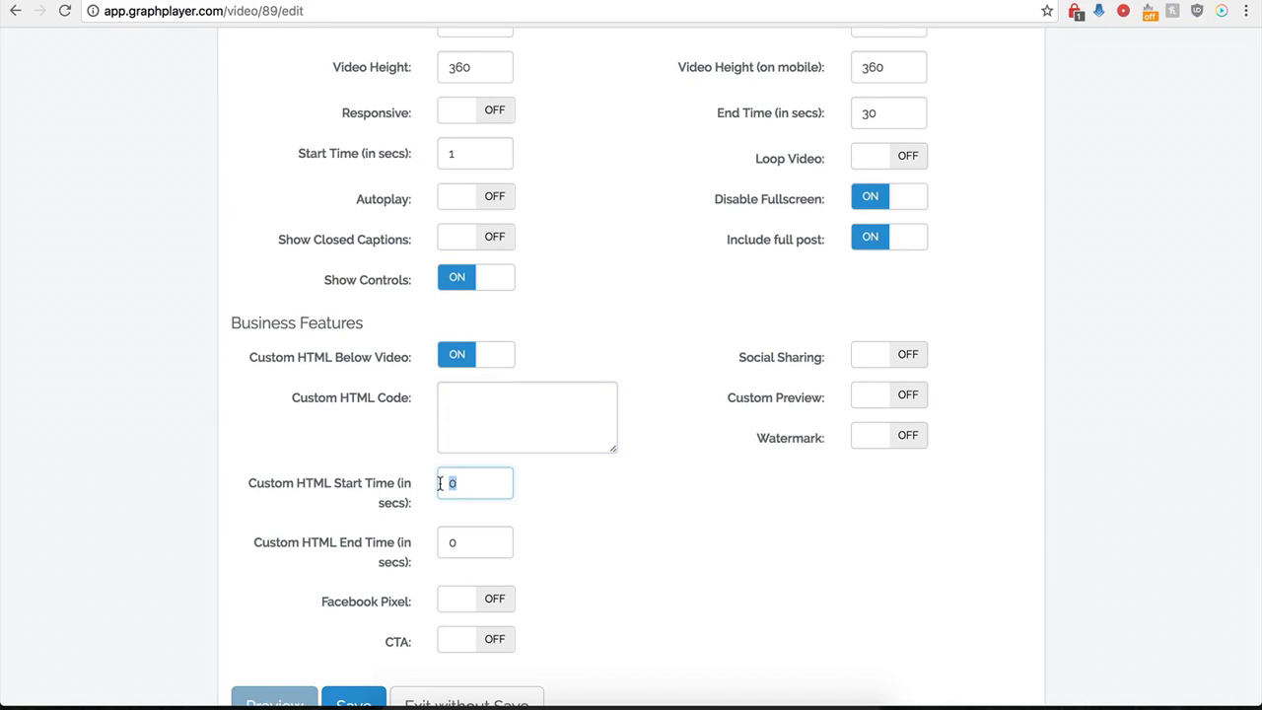
{"action": "type", "text": "12"}
{"action": "left_click", "coordinate": [468, 405]}
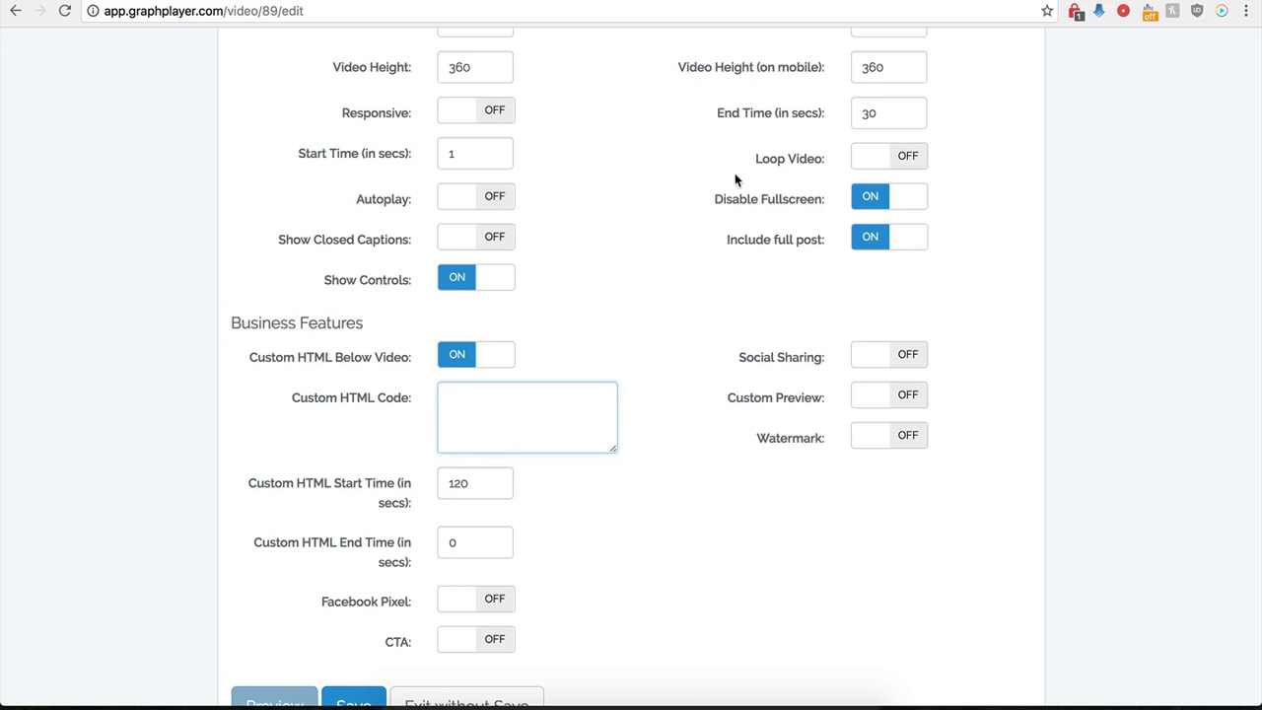
{"action": "scroll", "coordinate": [559, 409], "scroll_direction": "down", "scroll_amount": 1}
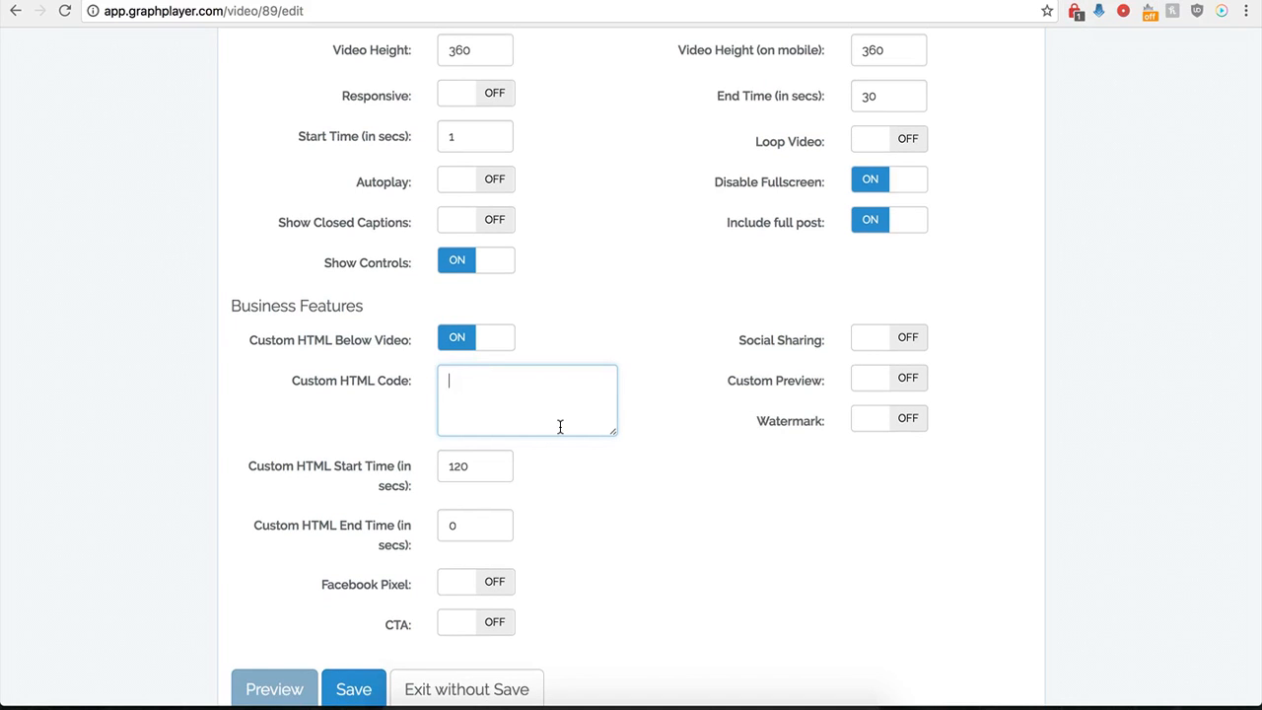
{"action": "type", "text": "<center><img src=\"http://kompozer-tutorial.com/BootGifts/Buttons/Buy%20Now%20Buttons/buy-now-button-16.png\"></center>"}
{"action": "left_click_drag", "start_coordinate": [614, 432], "coordinate": [655, 492]}
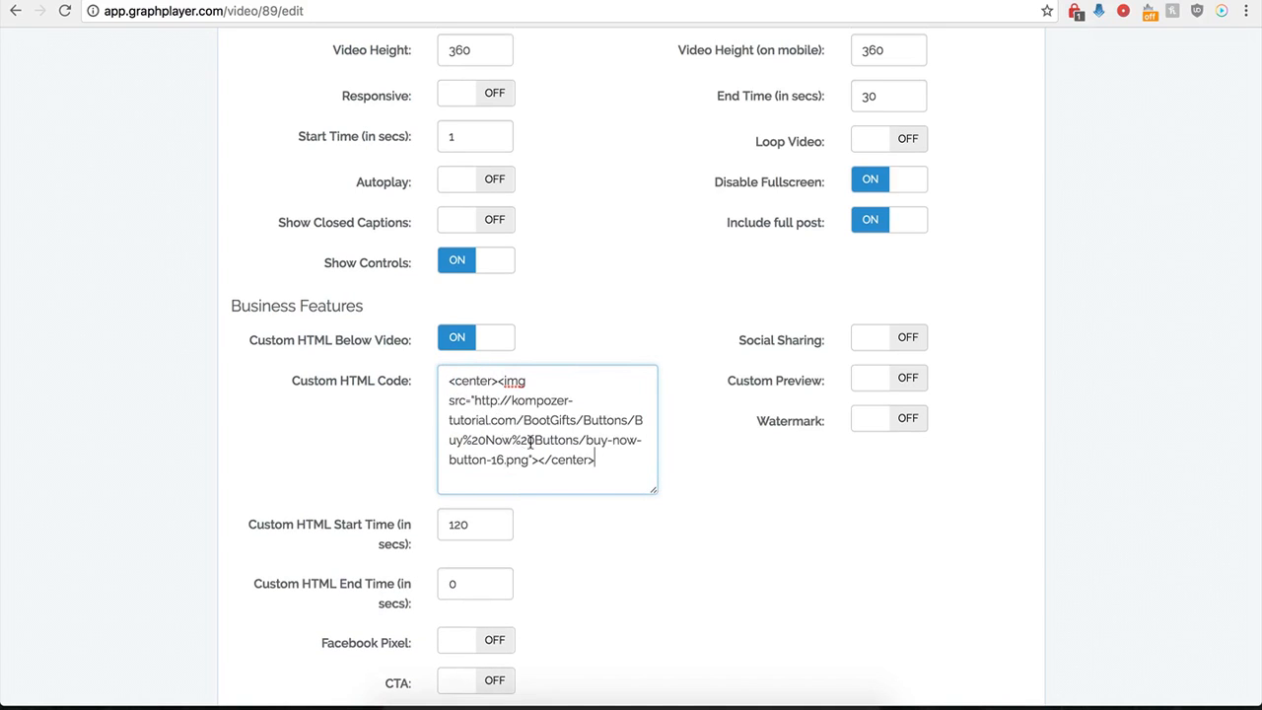
{"action": "left_click", "coordinate": [479, 501]}
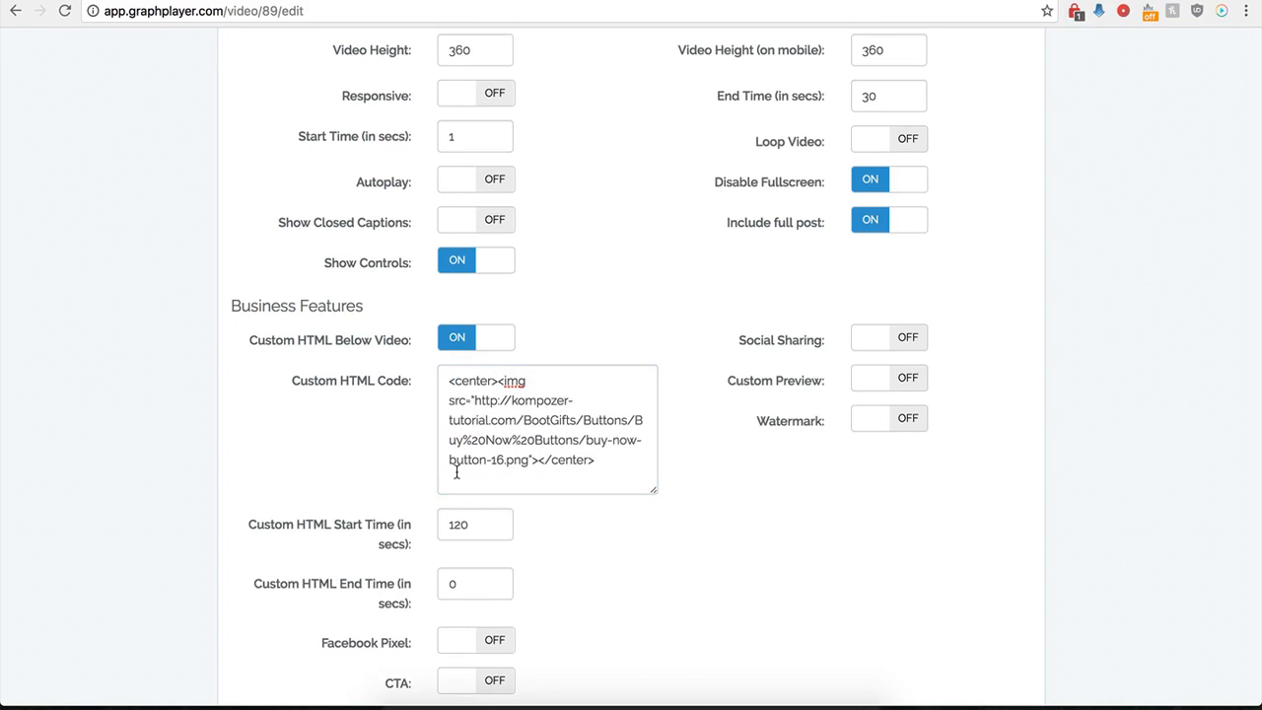
- Set the Custom HTML Start Time to 0 seconds and save the player
{"action": "left_click_drag", "start_coordinate": [473, 524], "coordinate": [440, 524]}
{"action": "type", "text": "0"}
{"action": "left_click", "coordinate": [589, 590]}
{"action": "left_click", "coordinate": [354, 650]}
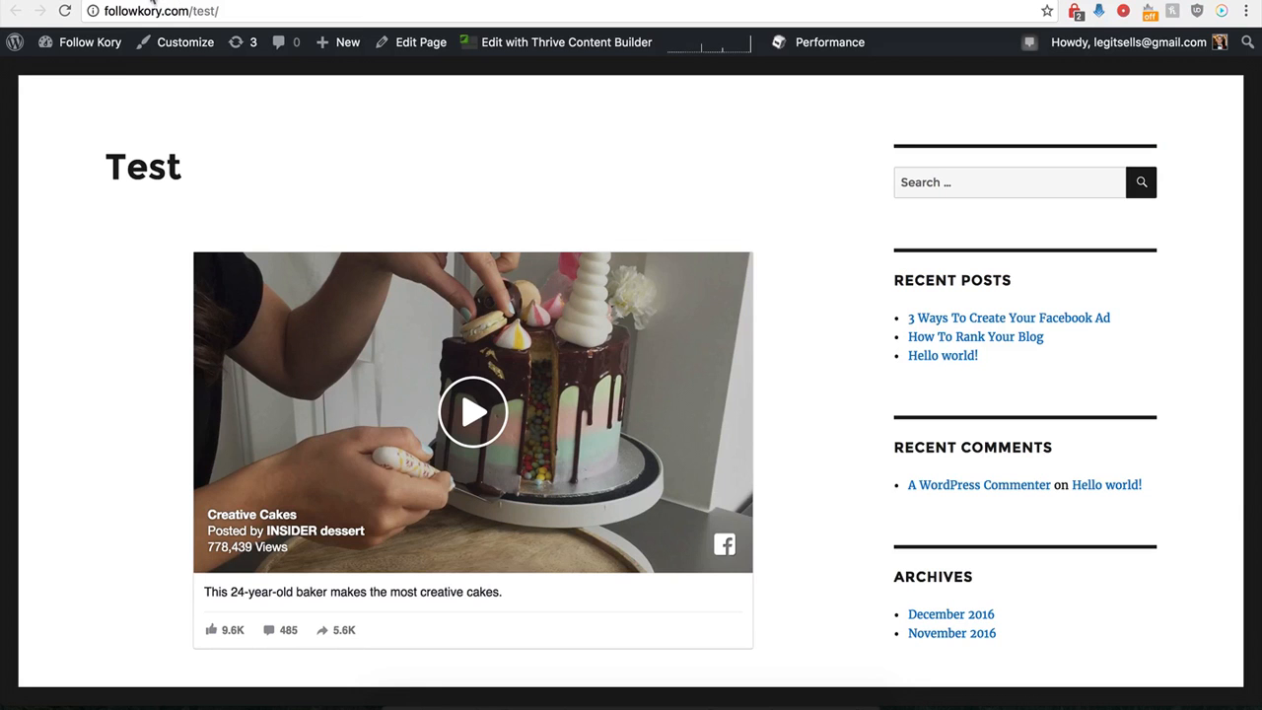
- Reload the Test page and examine the custom HTML button beneath the embedded video post
{"action": "left_click", "coordinate": [64, 11]}
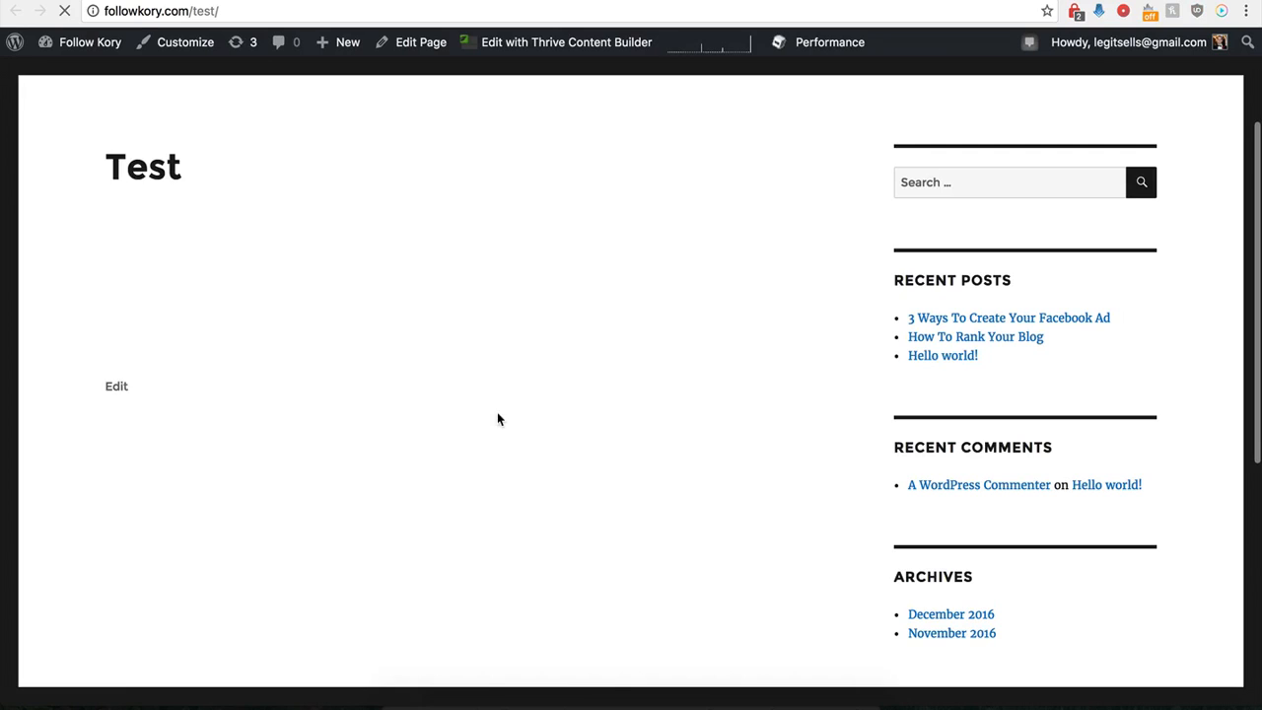
{"action": "scroll", "coordinate": [451, 441], "scroll_direction": "down", "scroll_amount": 2}
{"action": "scroll", "coordinate": [451, 441], "scroll_direction": "down", "scroll_amount": 4}
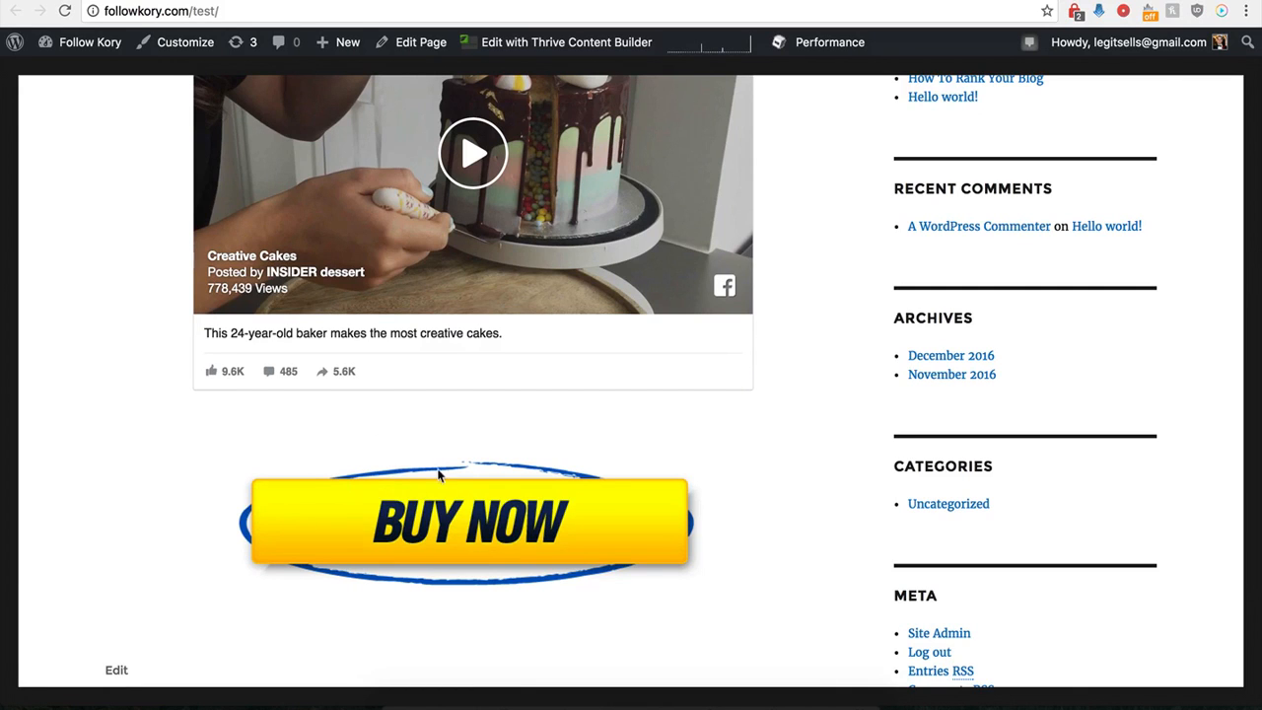
{"action": "scroll", "coordinate": [453, 459], "scroll_direction": "up", "scroll_amount": 2}
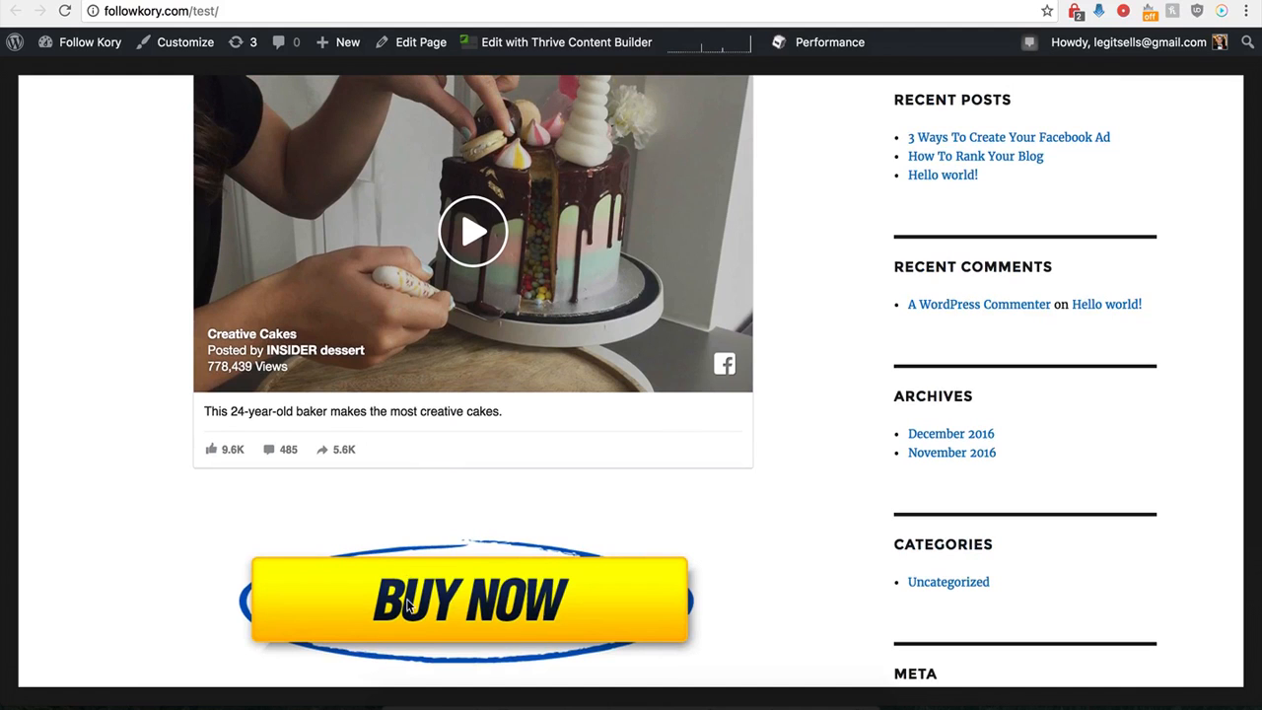
{"action": "scroll", "coordinate": [430, 555], "scroll_direction": "up", "scroll_amount": 2}
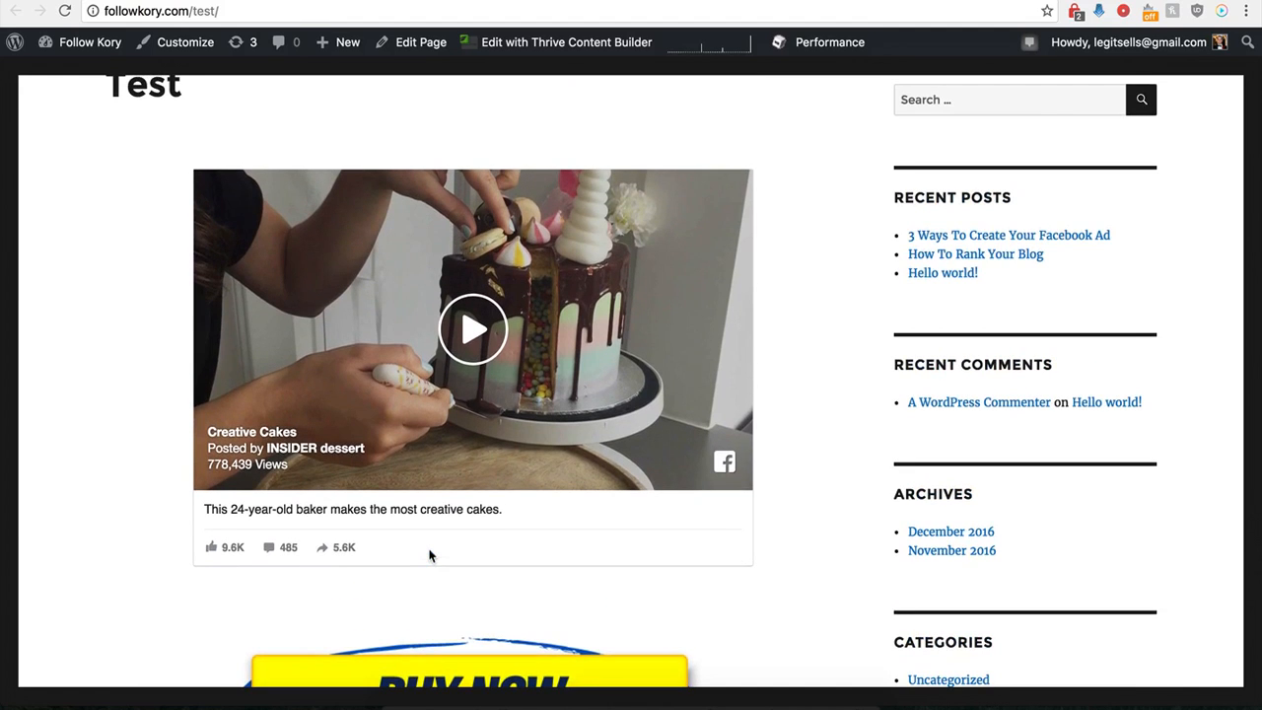
{"action": "scroll", "coordinate": [430, 555], "scroll_direction": "down", "scroll_amount": 1}
{"action": "scroll", "coordinate": [430, 555], "scroll_direction": "up", "scroll_amount": 3}
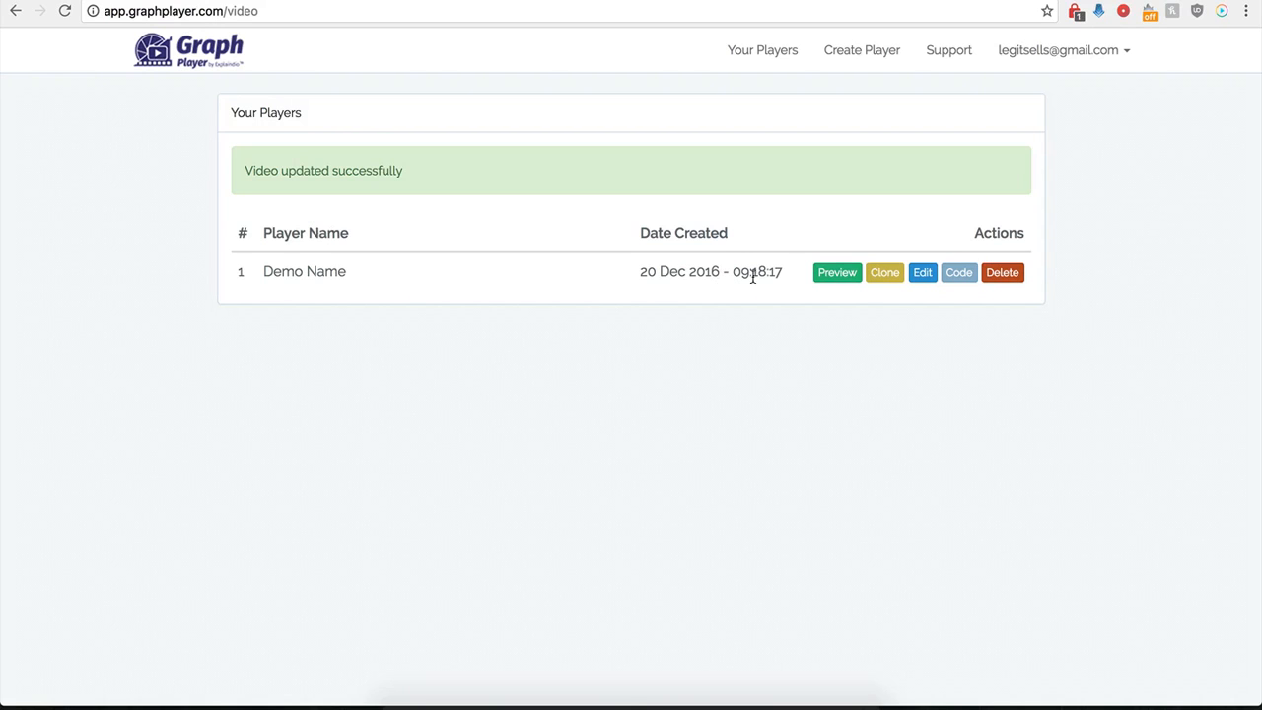
- Open the Demo Name player's settings for editing and turn off Custom HTML Below Video
{"action": "left_click", "coordinate": [917, 276]}
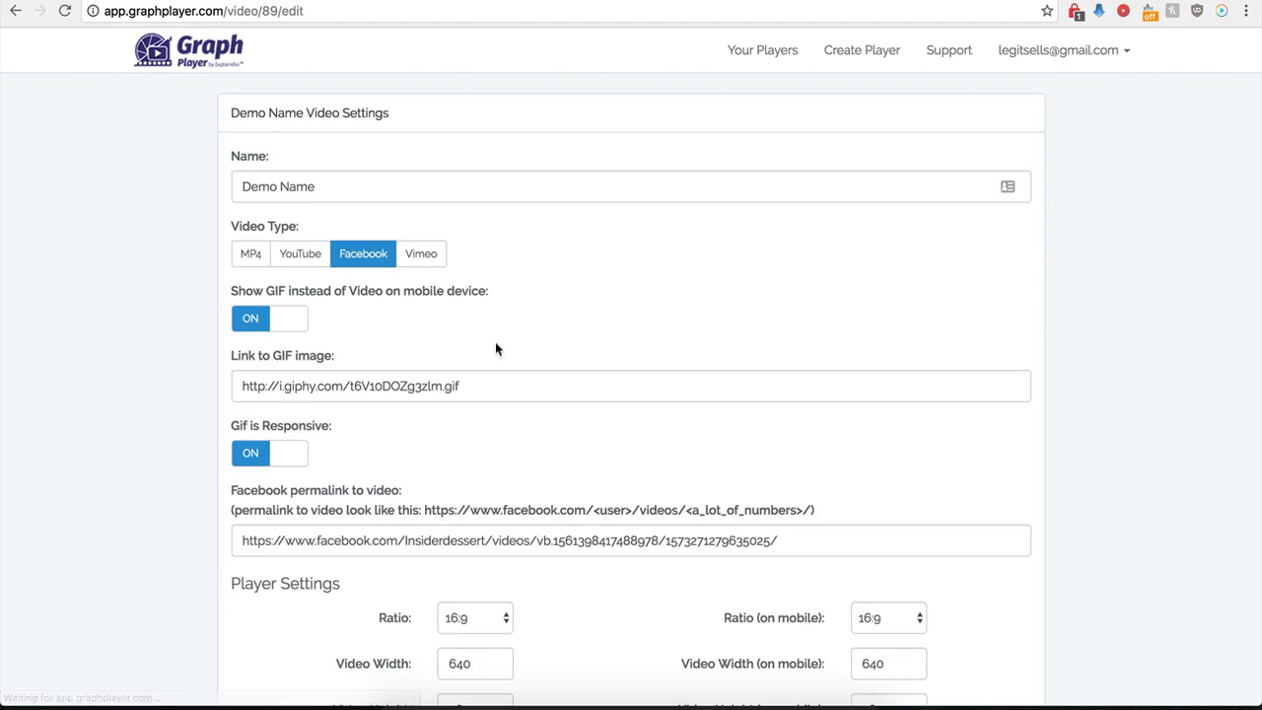
{"action": "scroll", "coordinate": [223, 529], "scroll_direction": "down", "scroll_amount": 6}
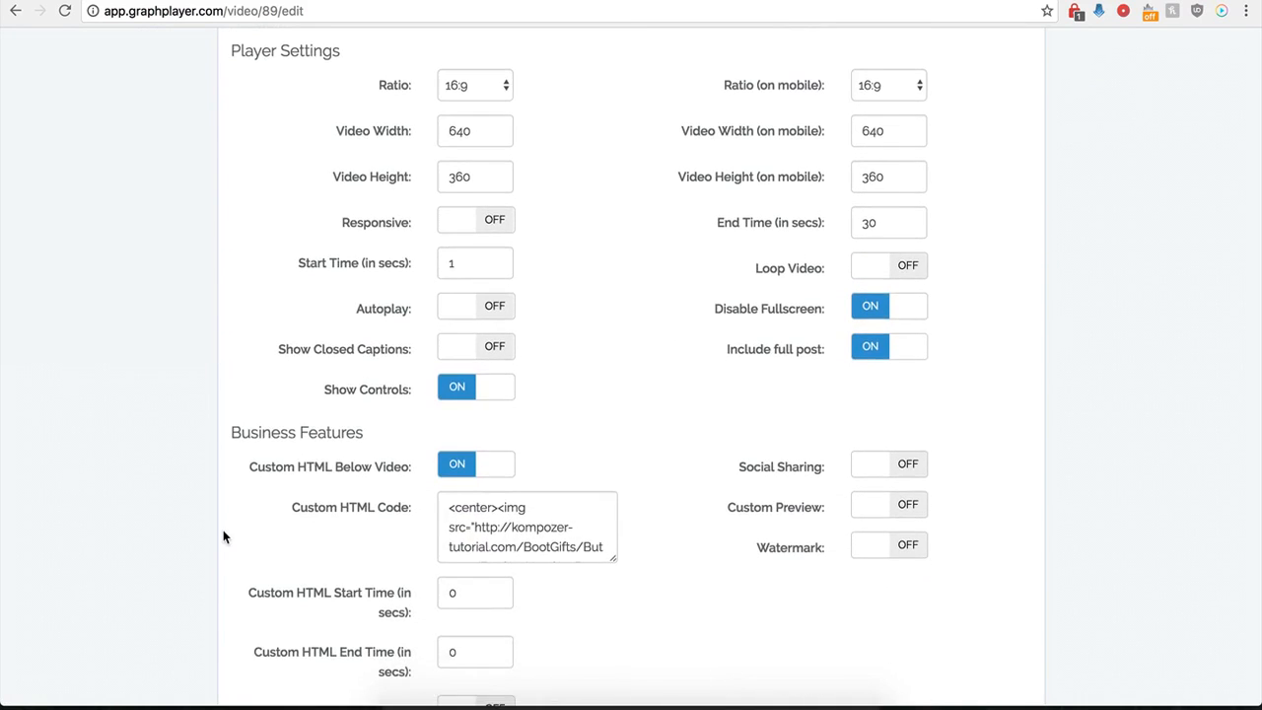
{"action": "scroll", "coordinate": [224, 521], "scroll_direction": "down", "scroll_amount": 1}
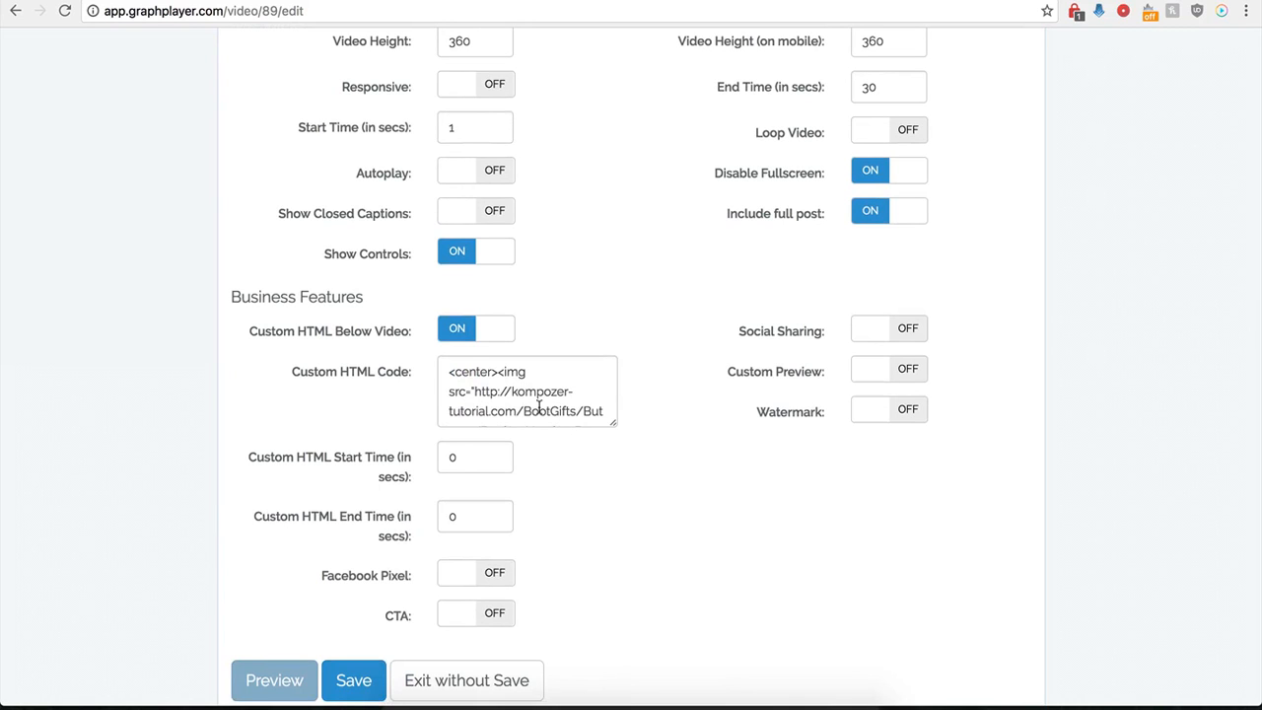
{"action": "left_click", "coordinate": [452, 330]}
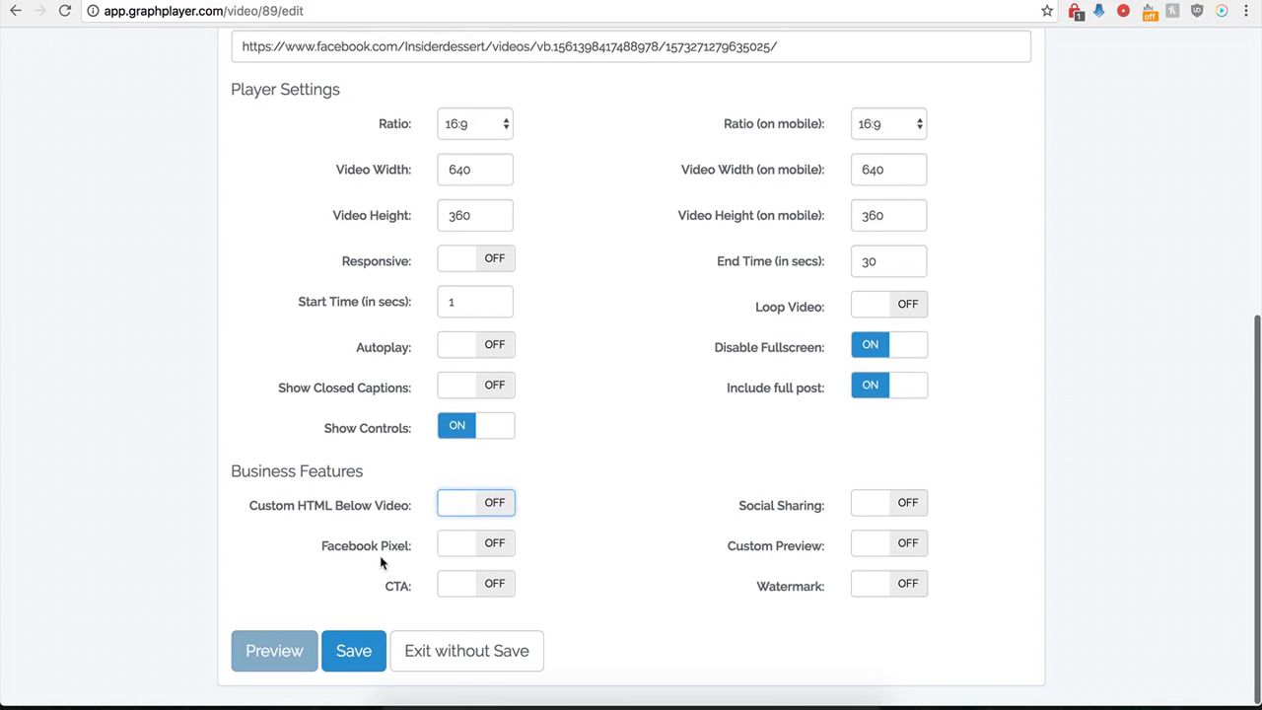
- Turn on Facebook Pixel to view its code and timing fields, and turn it off again
{"action": "left_click", "coordinate": [499, 552]}
{"action": "scroll", "coordinate": [454, 562], "scroll_direction": "down", "scroll_amount": 2}
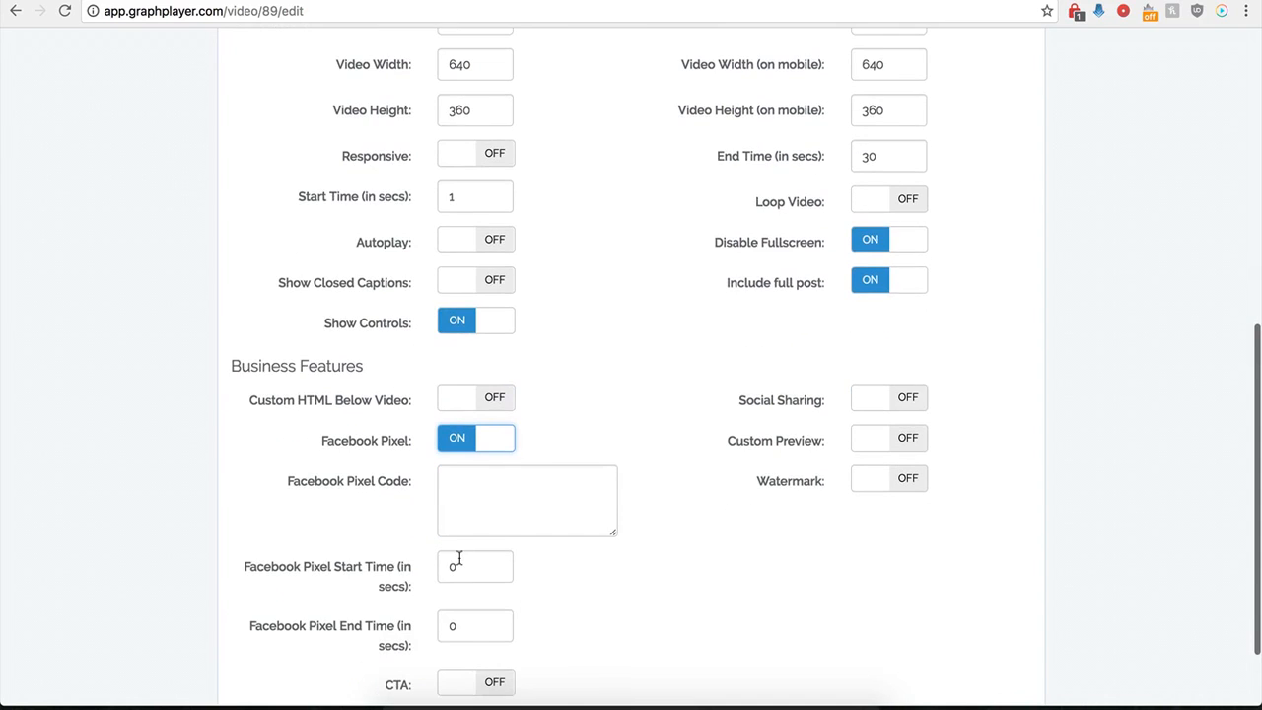
{"action": "scroll", "coordinate": [469, 514], "scroll_direction": "down", "scroll_amount": 1}
{"action": "left_click", "coordinate": [491, 456]}
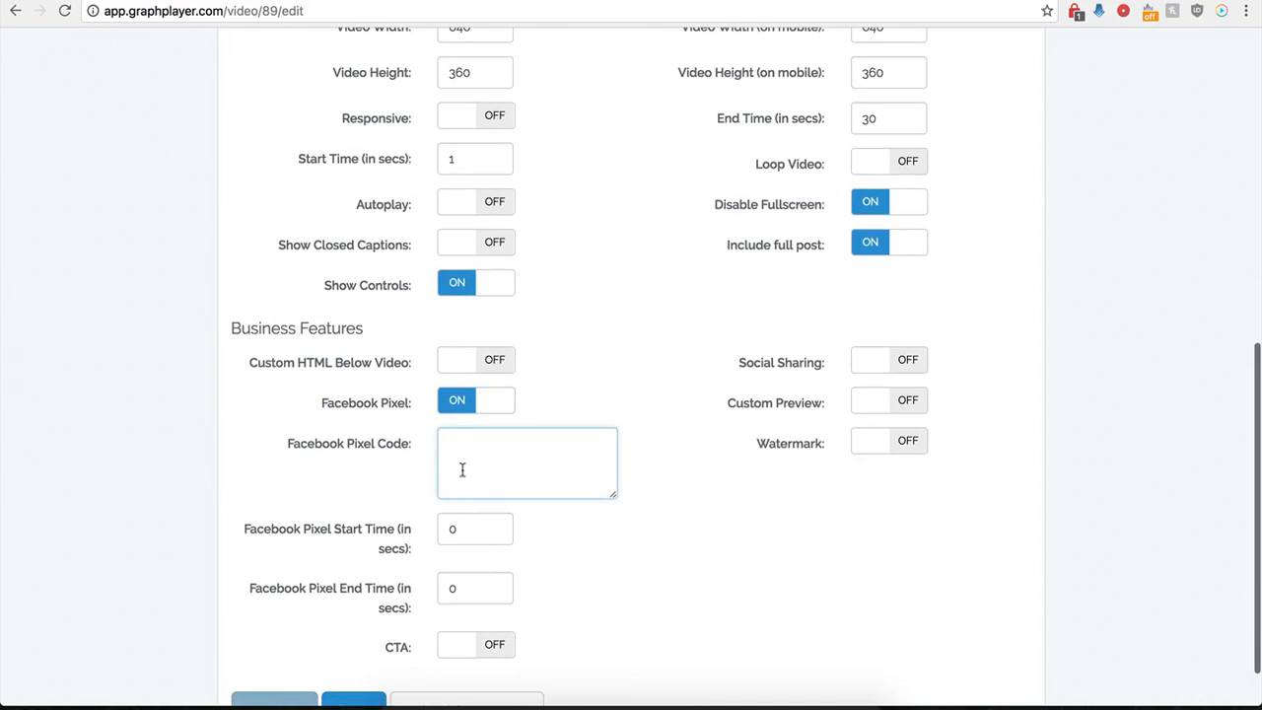
{"action": "left_click", "coordinate": [455, 405]}
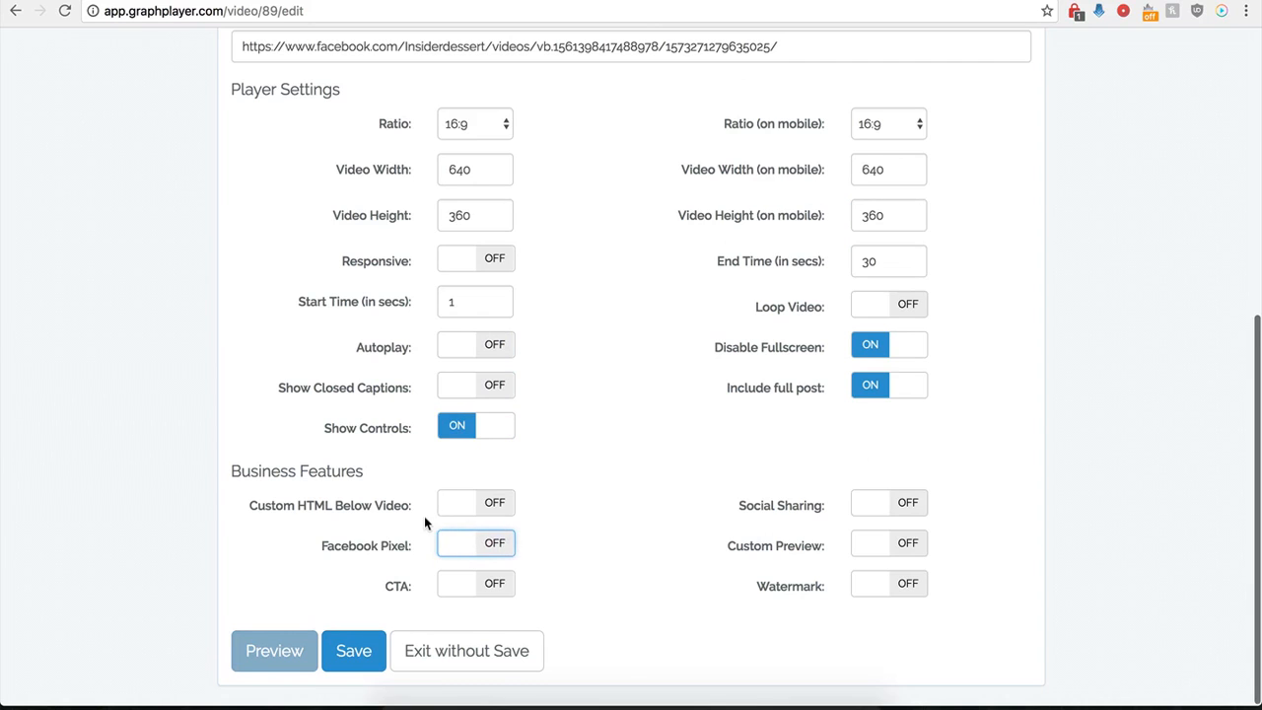
- Turn on the CTA feature and paste the copied kompozer-tutorial.com button image address as the CTA Image Url
{"action": "left_click", "coordinate": [497, 587]}
{"action": "scroll", "coordinate": [566, 621], "scroll_direction": "down", "scroll_amount": 4}
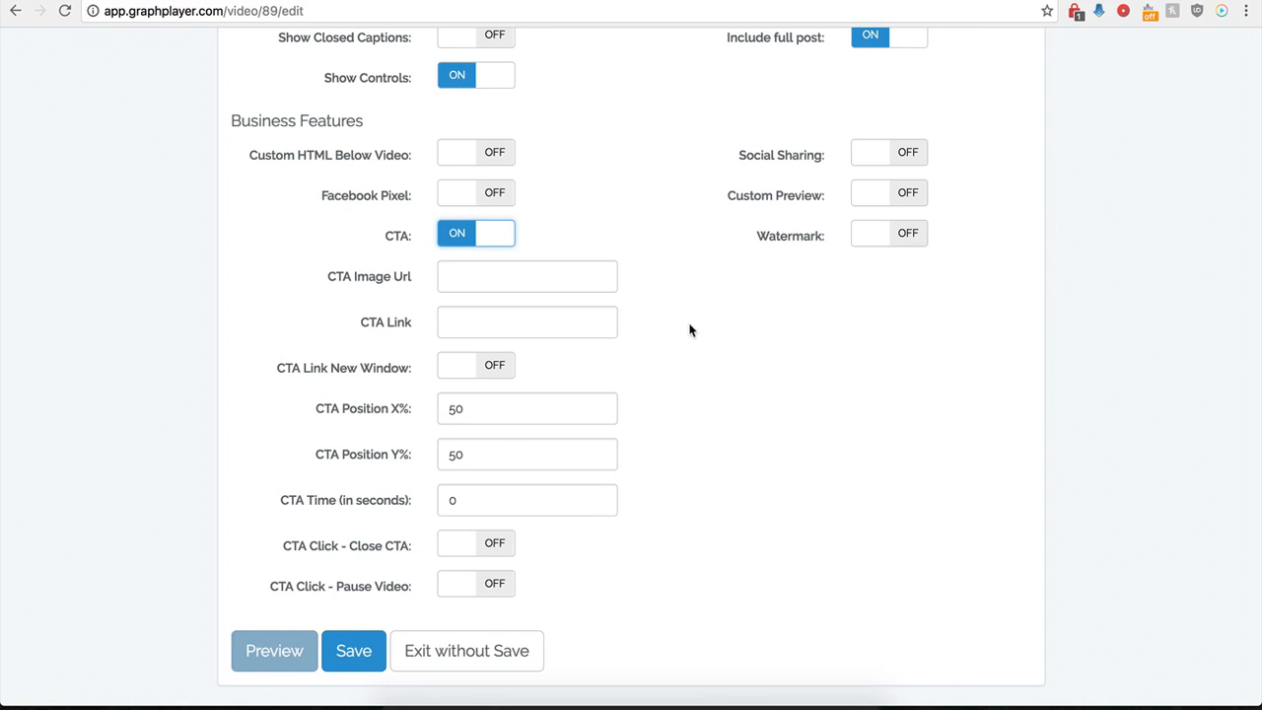
{"action": "left_click", "coordinate": [535, 276]}
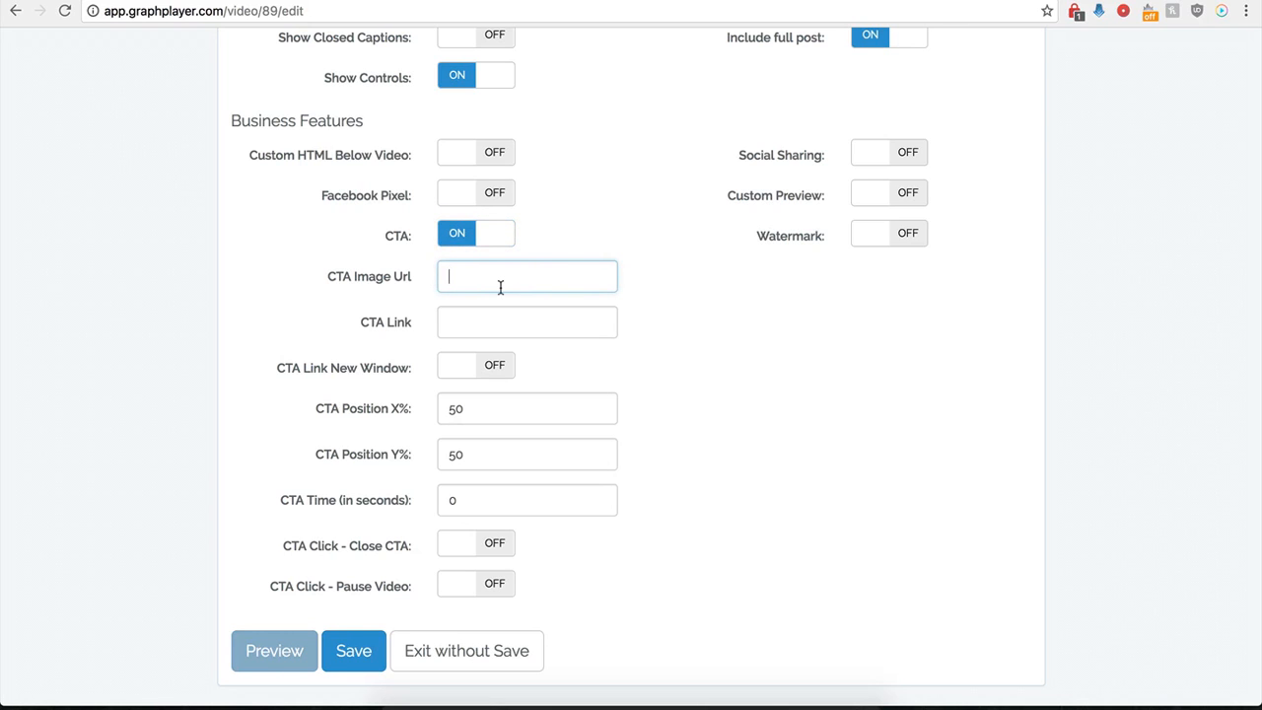
{"action": "key", "text": "super+v"}
{"action": "left_click", "coordinate": [461, 327]}
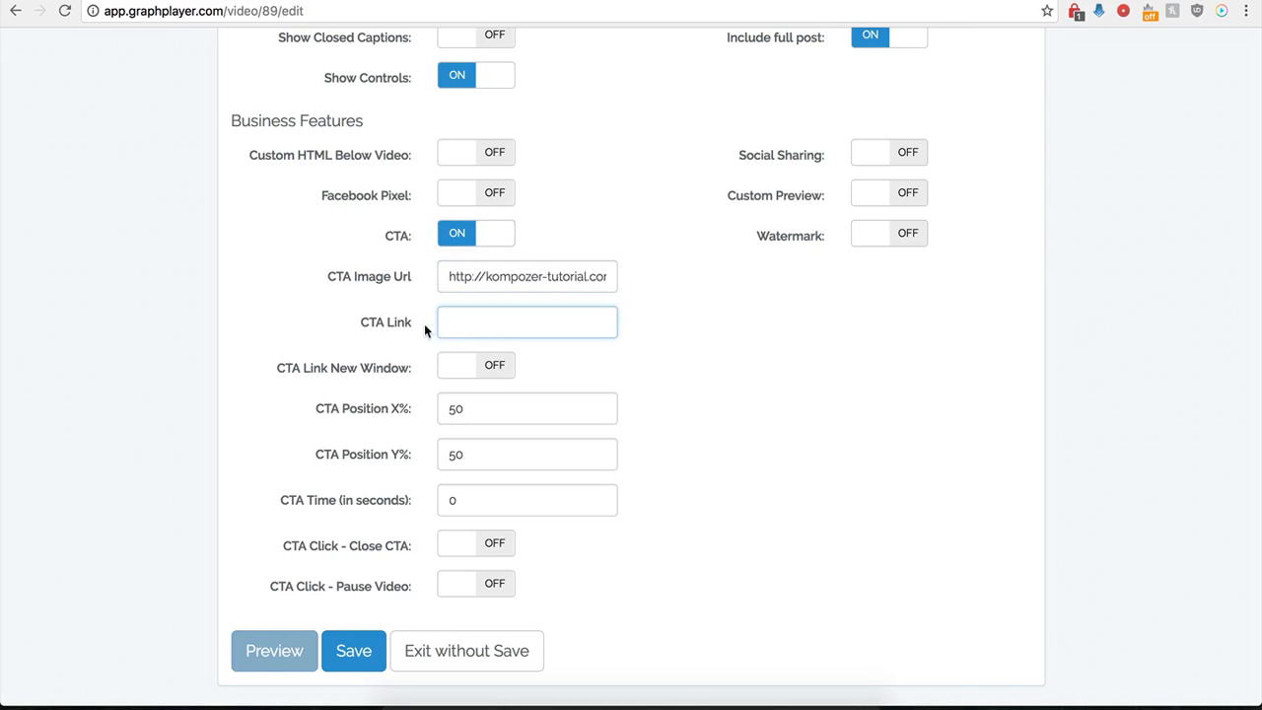
{"action": "left_click", "coordinate": [468, 324]}
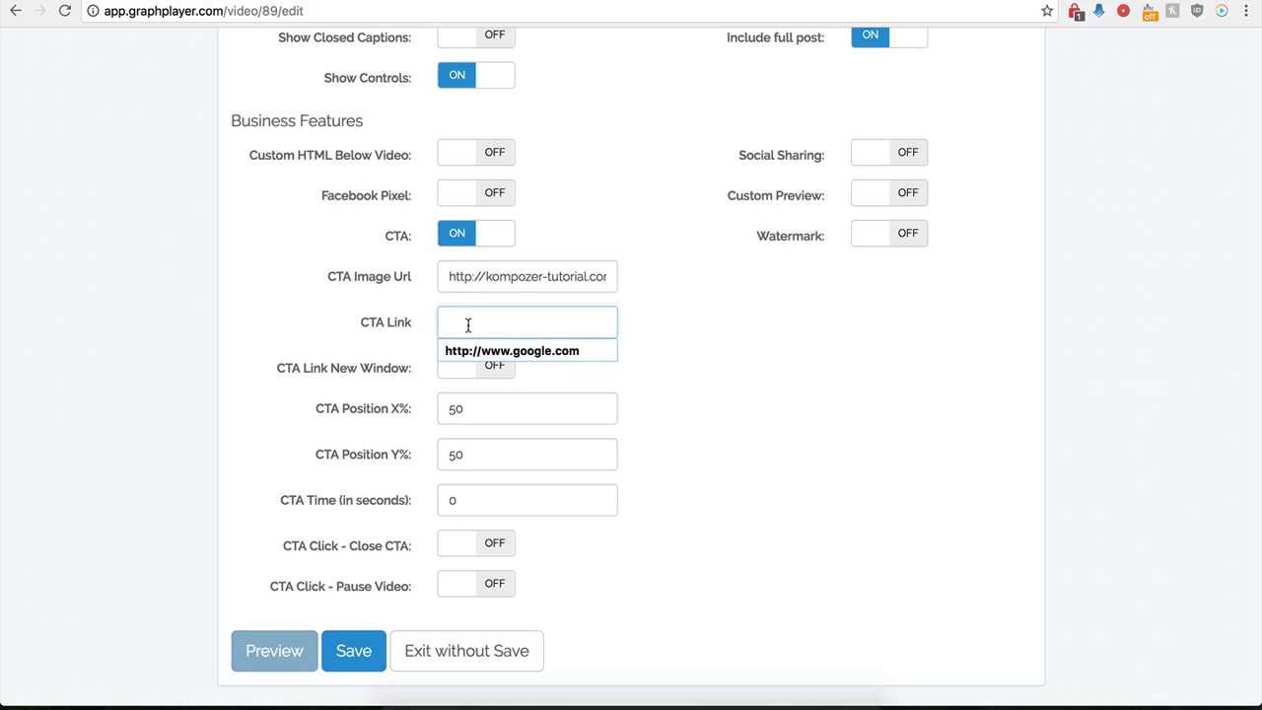
{"action": "left_click", "coordinate": [479, 353]}
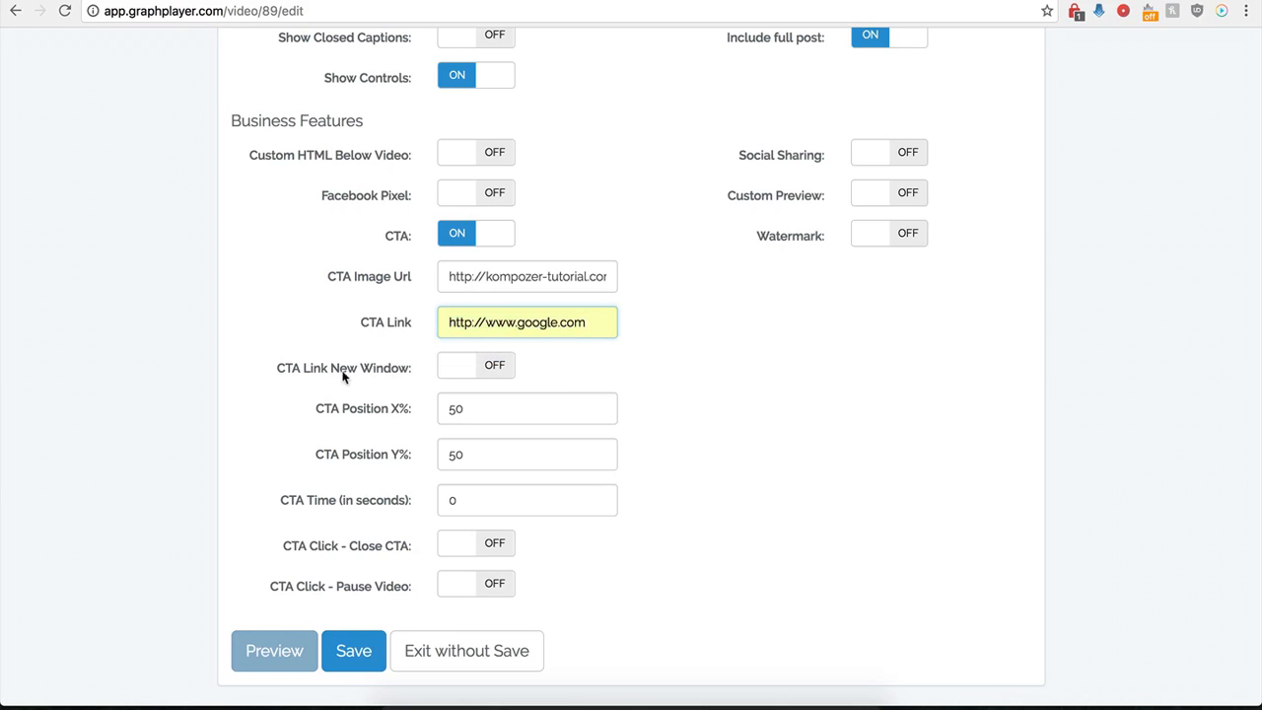
{"action": "left_click", "coordinate": [493, 366]}
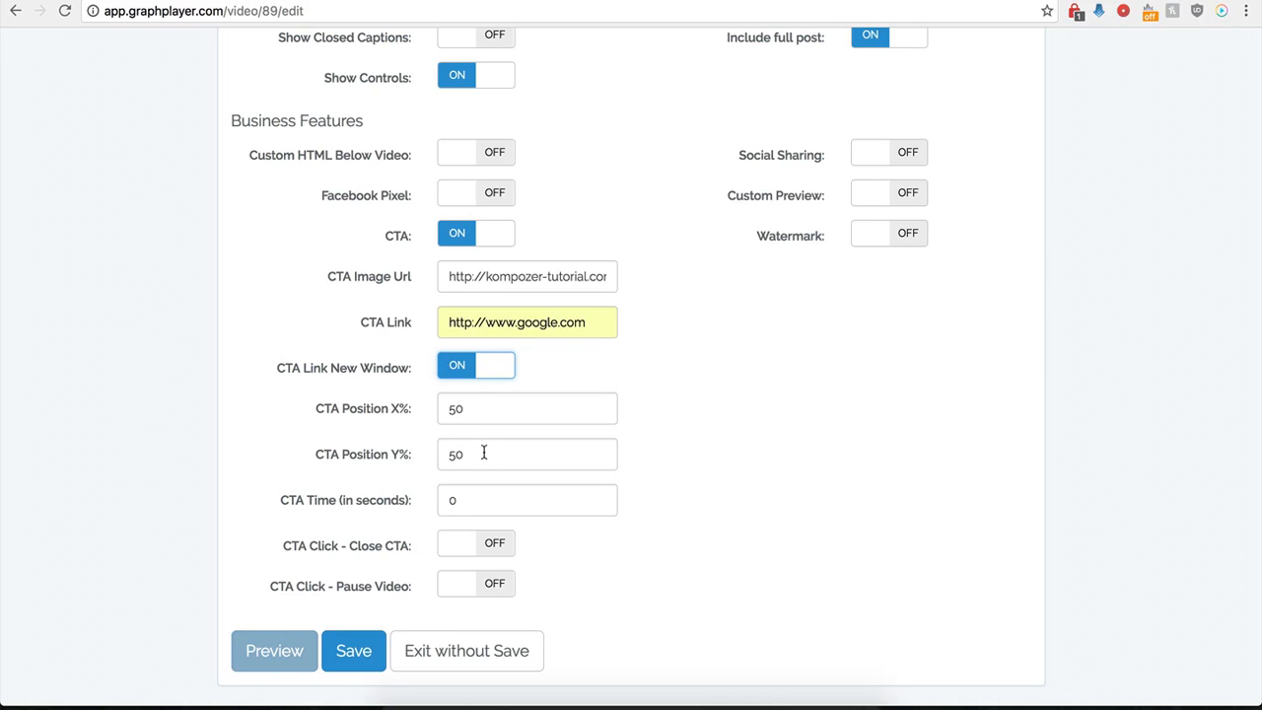
- Try a CTA Time of 120 seconds and restore it to 0
{"action": "left_click", "coordinate": [460, 501]}
{"action": "left_click_drag", "start_coordinate": [458, 501], "coordinate": [441, 504]}
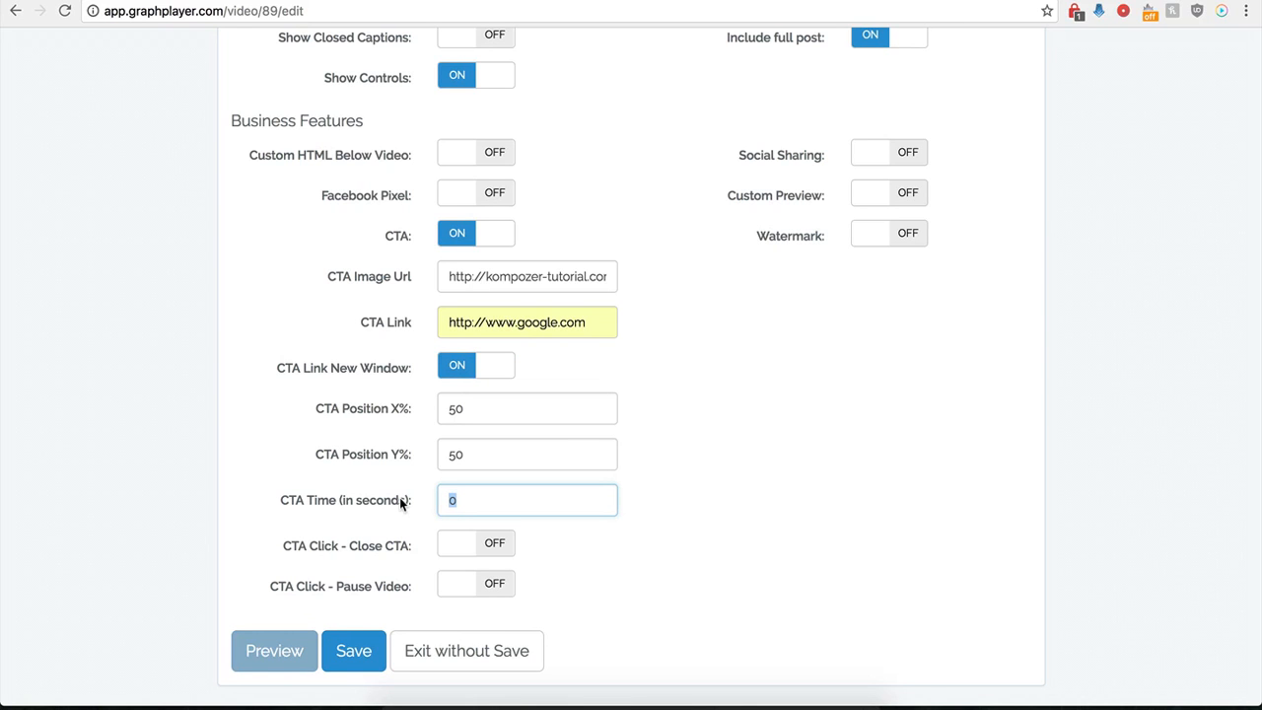
{"action": "type", "text": "120"}
{"action": "key", "text": "BackSpace"}
{"action": "key", "text": "BackSpace"}
{"action": "key", "text": "BackSpace"}
{"action": "type", "text": "0"}
- Turn on the option that closes the CTA when it is clicked and save the player
{"action": "left_click", "coordinate": [526, 582]}
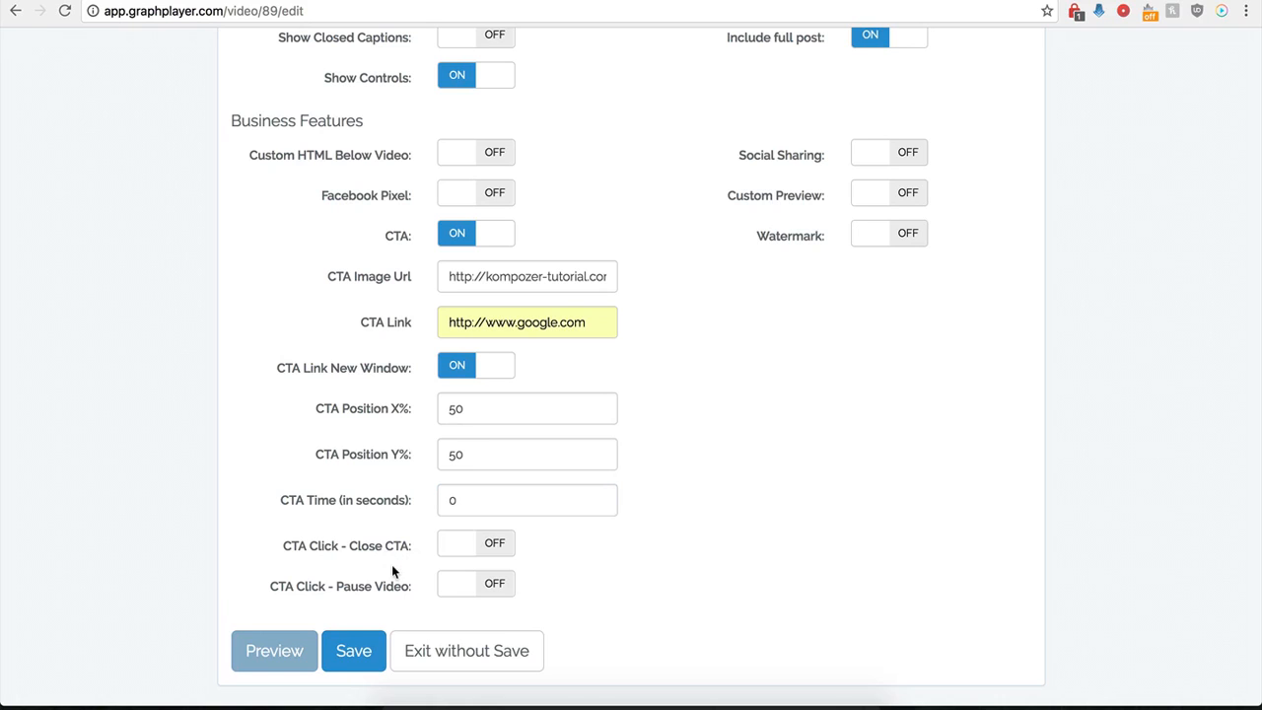
{"action": "left_click", "coordinate": [495, 549]}
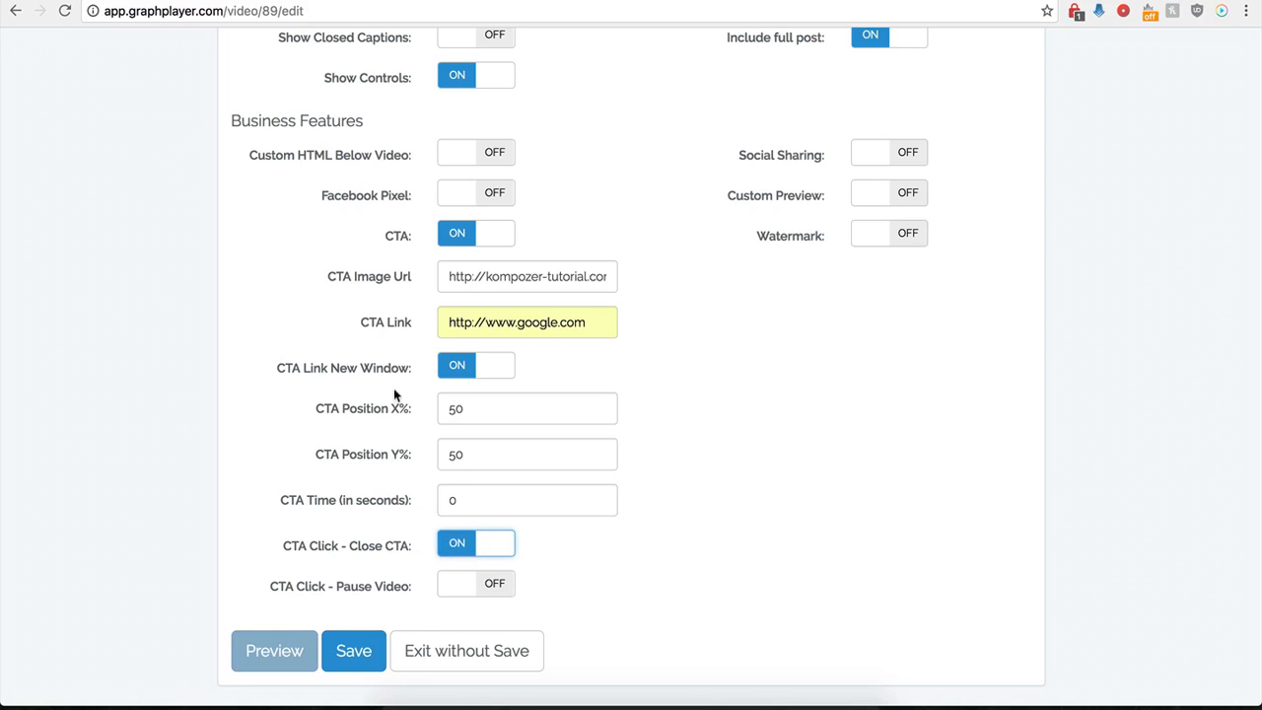
{"action": "left_click", "coordinate": [336, 671]}
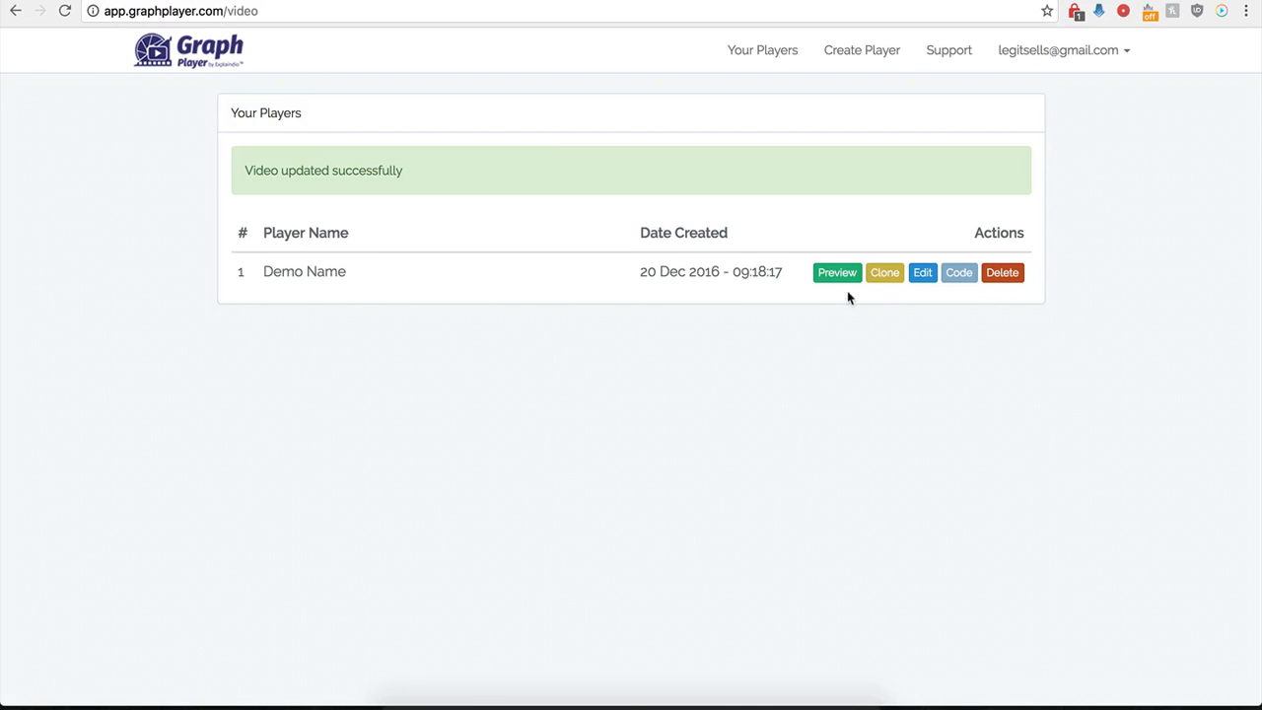
- Save the Demo Name player with CTA Position X% set to 0 and test the Buy Now overlay on the Test page
{"action": "left_click", "coordinate": [917, 273]}
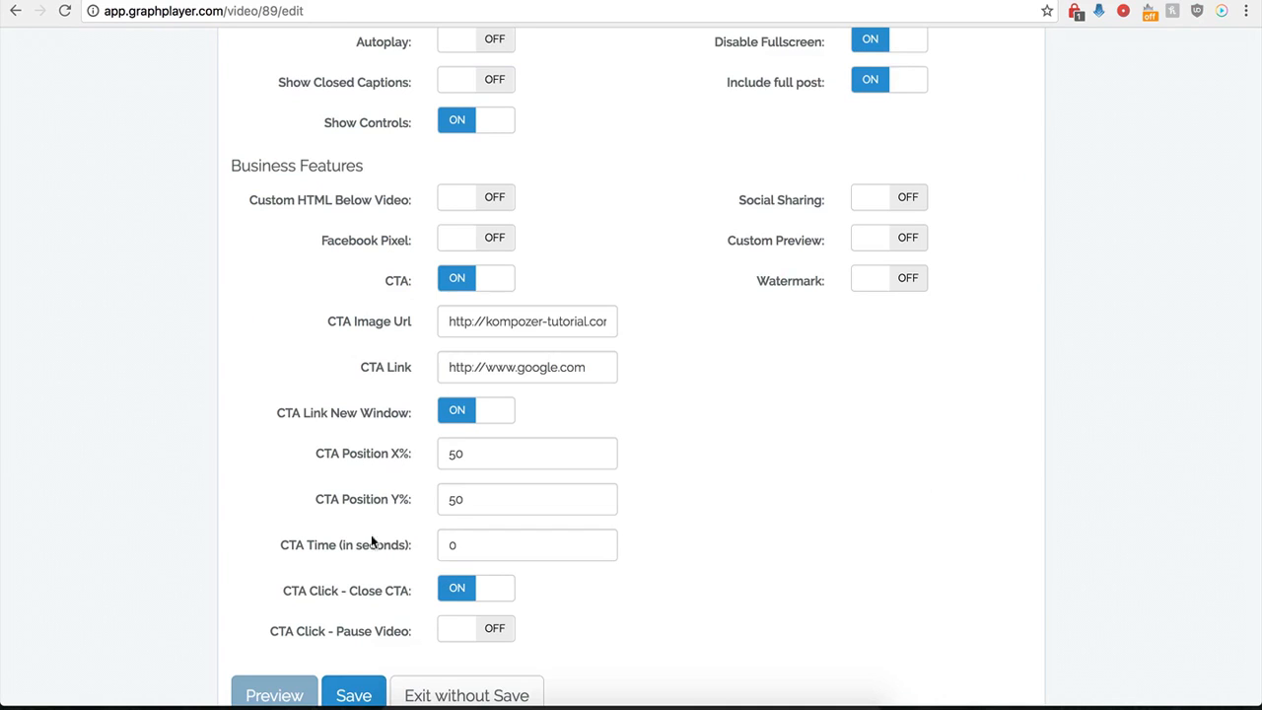
{"action": "scroll", "coordinate": [402, 510], "scroll_direction": "down", "scroll_amount": 1}
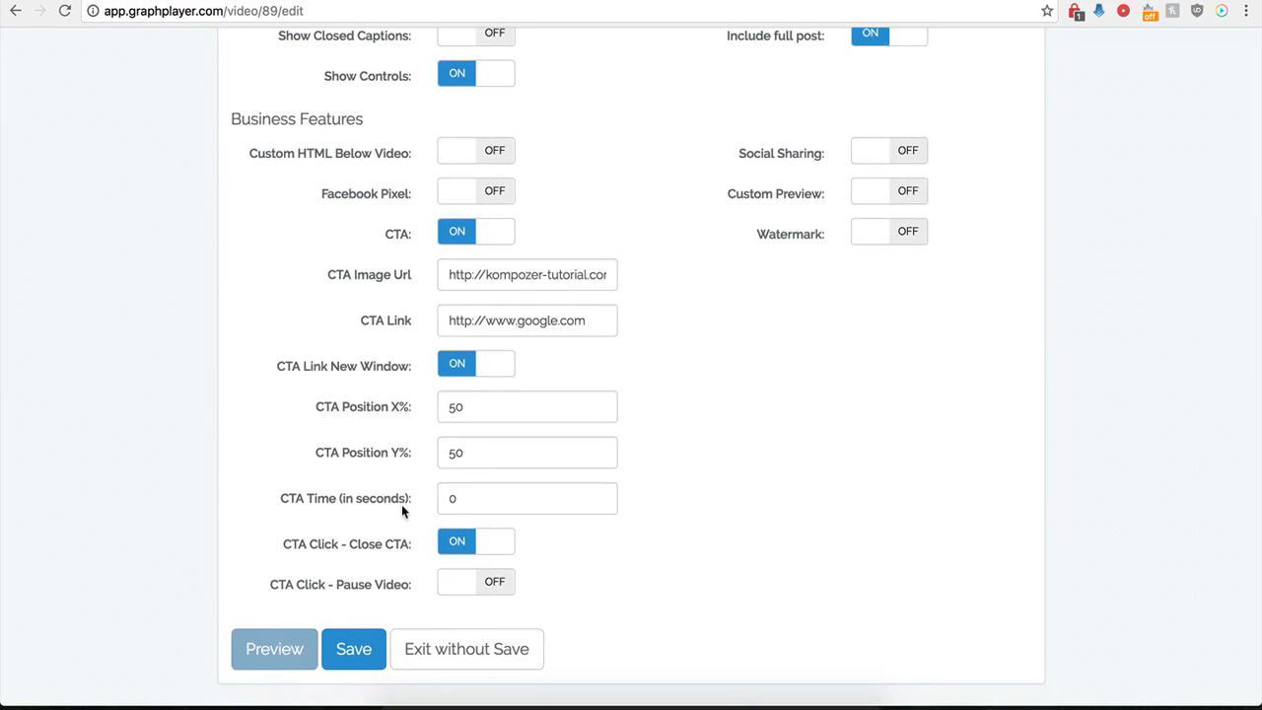
{"action": "left_click", "coordinate": [462, 417]}
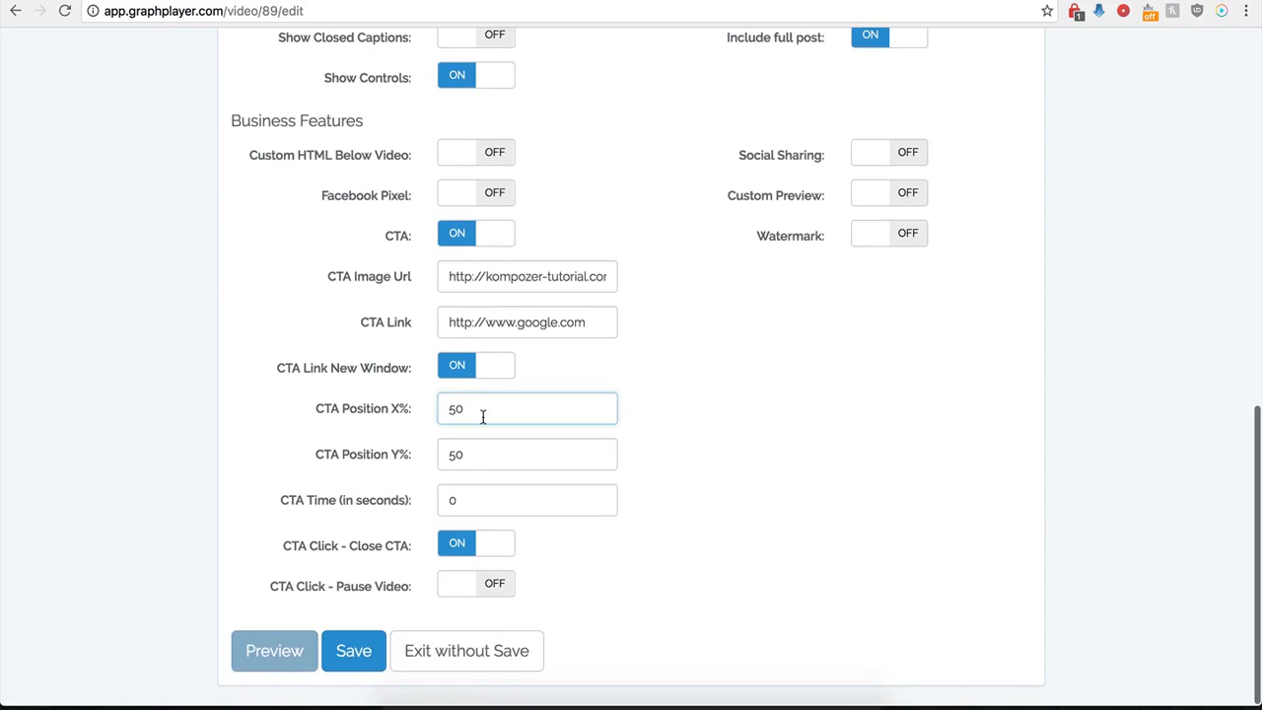
{"action": "key", "text": "BackSpace"}
{"action": "key", "text": "BackSpace"}
{"action": "type", "text": "0"}
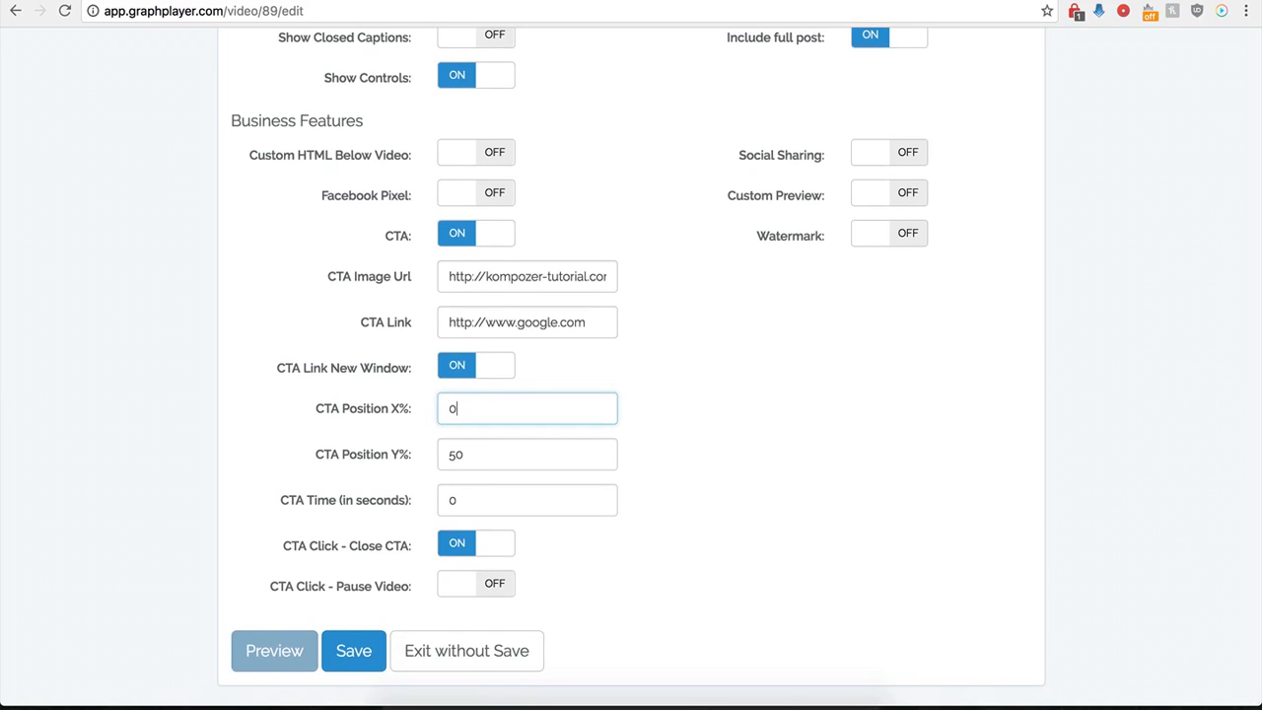
{"action": "left_click", "coordinate": [352, 653]}
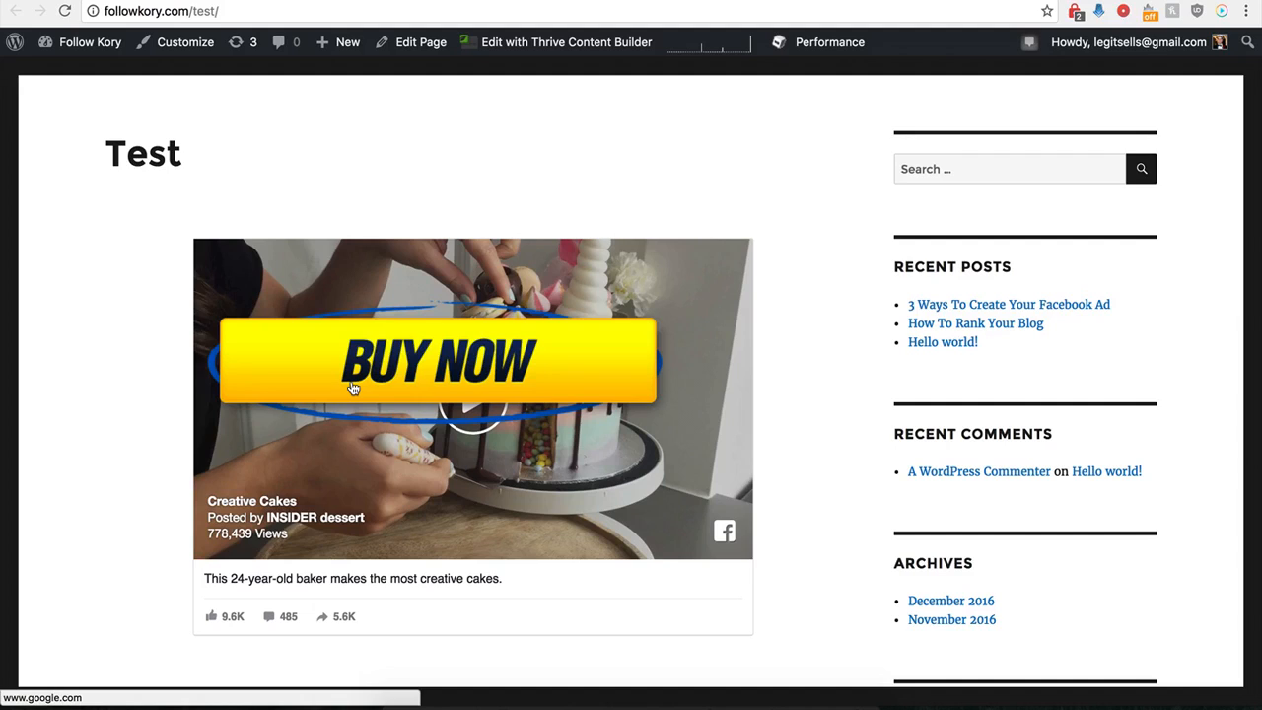
{"action": "left_click", "coordinate": [450, 364]}
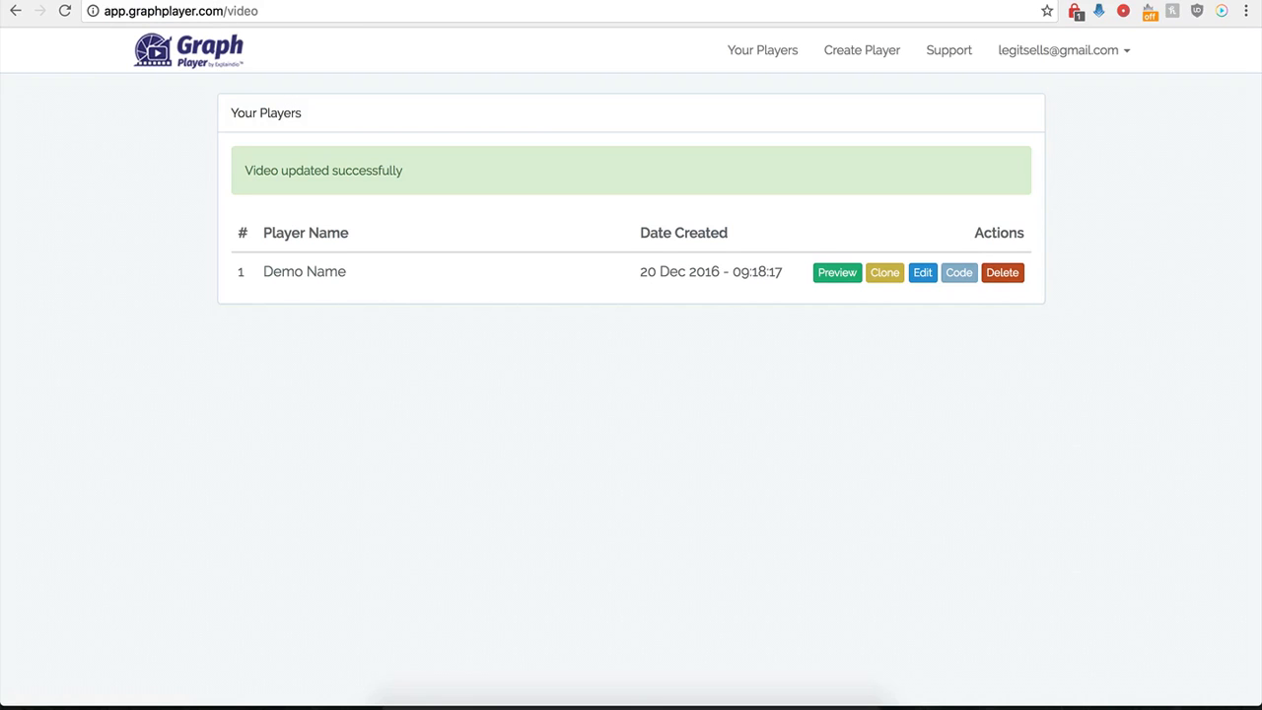
- Reopen the Demo Name player's settings and turn off the CTA feature
{"action": "left_click", "coordinate": [922, 273]}
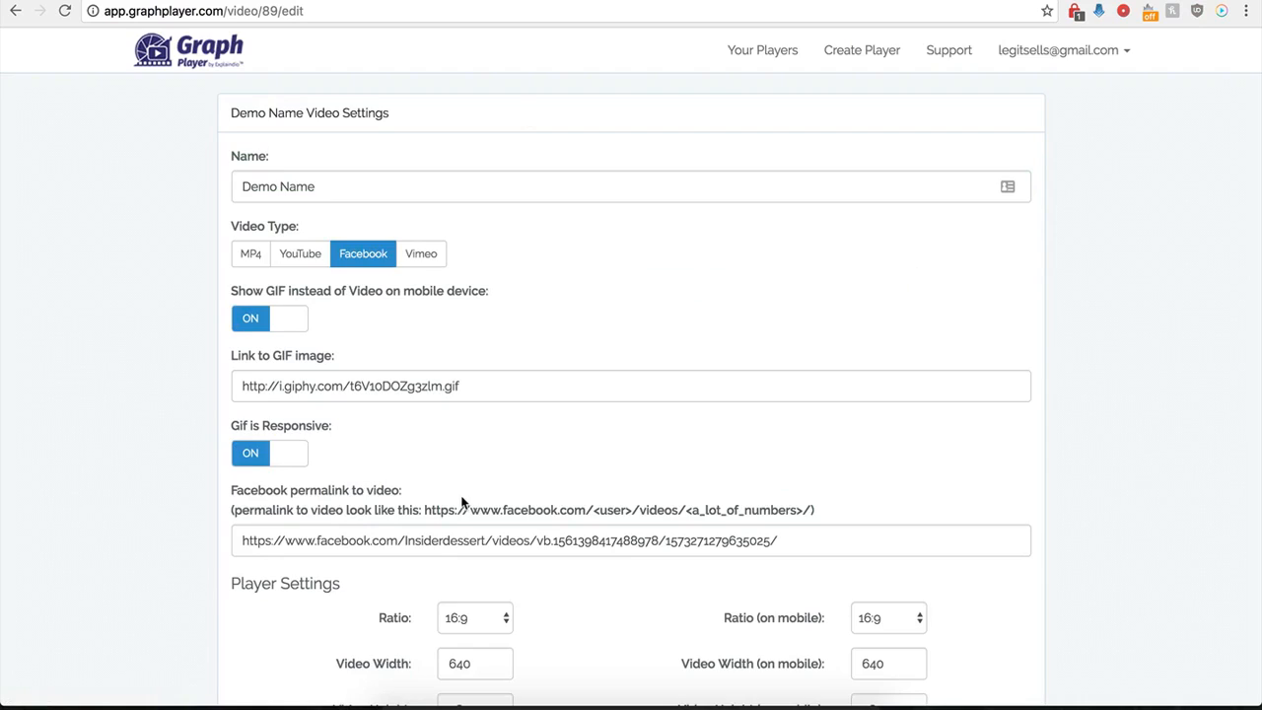
{"action": "scroll", "coordinate": [465, 453], "scroll_direction": "down", "scroll_amount": 9}
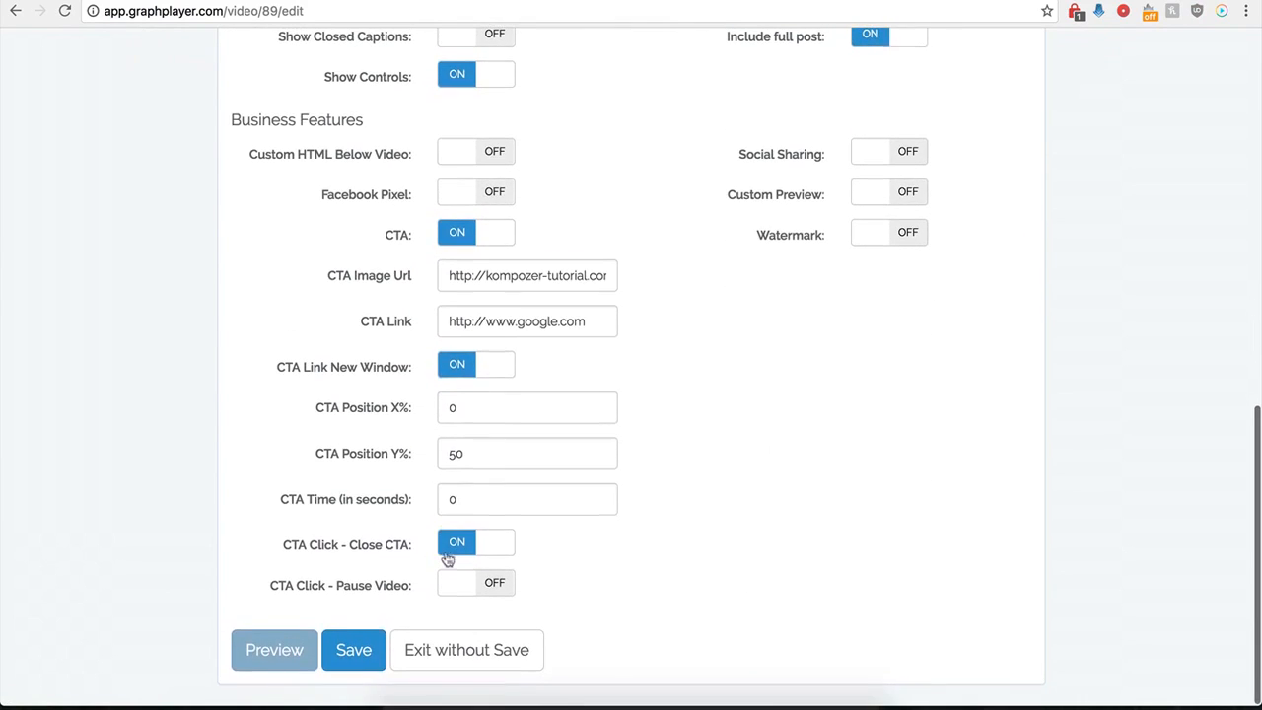
{"action": "left_click", "coordinate": [459, 234]}
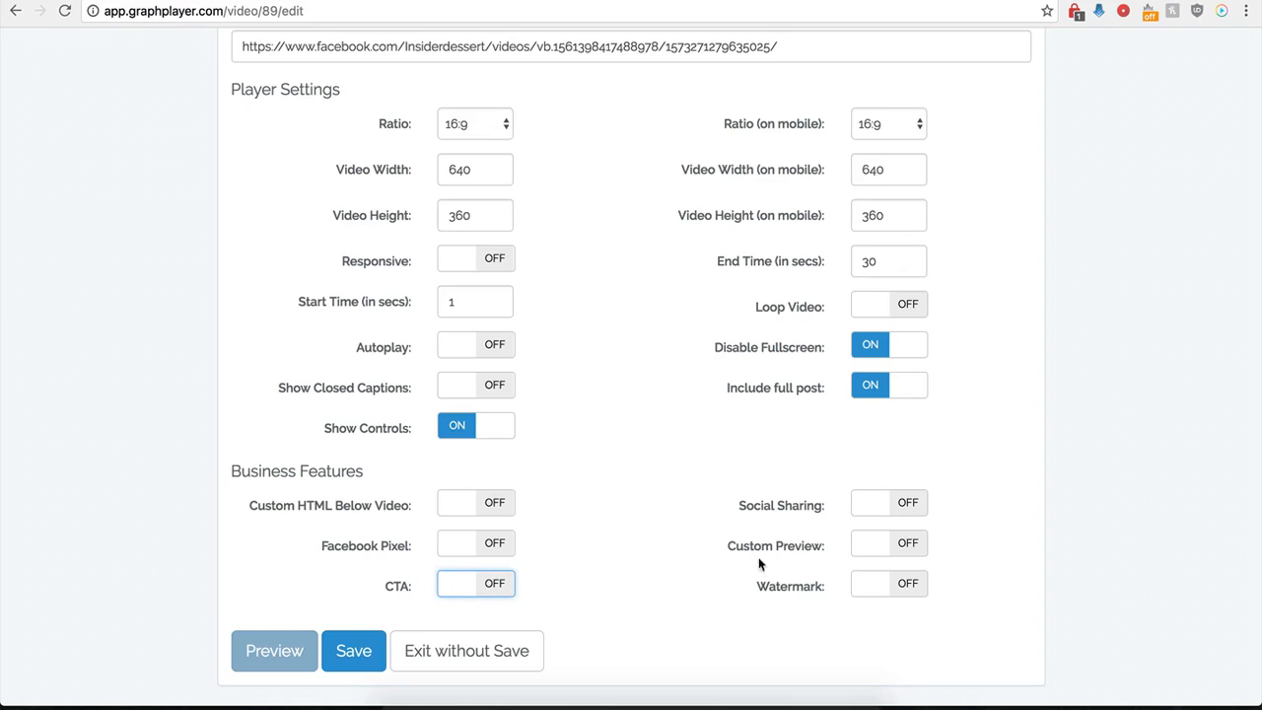
{"action": "left_click", "coordinate": [885, 505]}
{"action": "scroll", "coordinate": [700, 550], "scroll_direction": "down", "scroll_amount": 1}
{"action": "scroll", "coordinate": [699, 550], "scroll_direction": "down", "scroll_amount": 3}
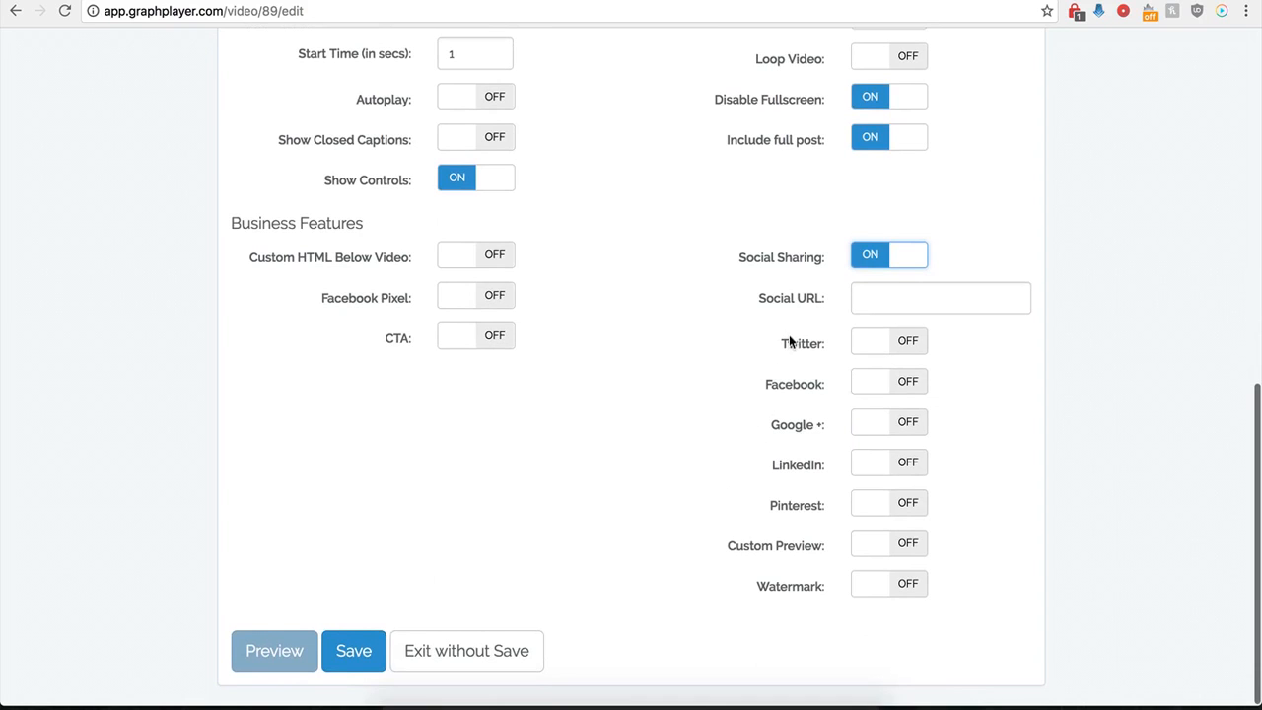
{"action": "left_click", "coordinate": [870, 297]}
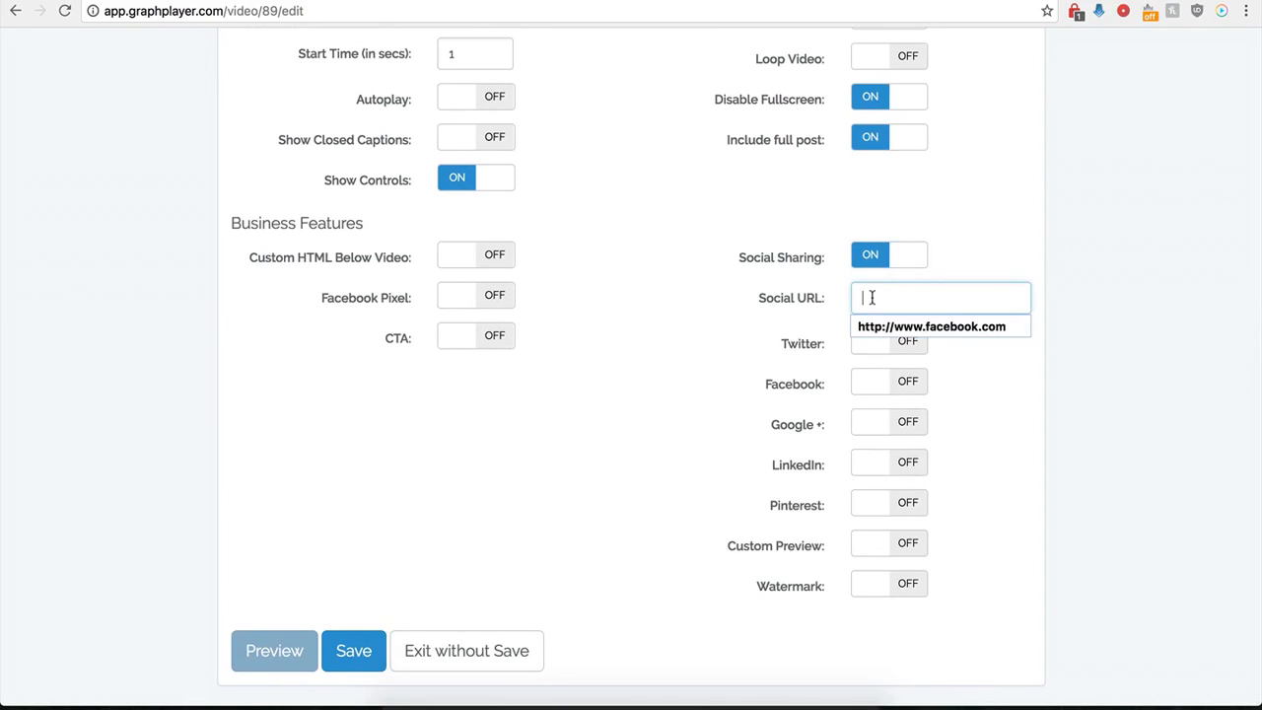
{"action": "left_click", "coordinate": [874, 327]}
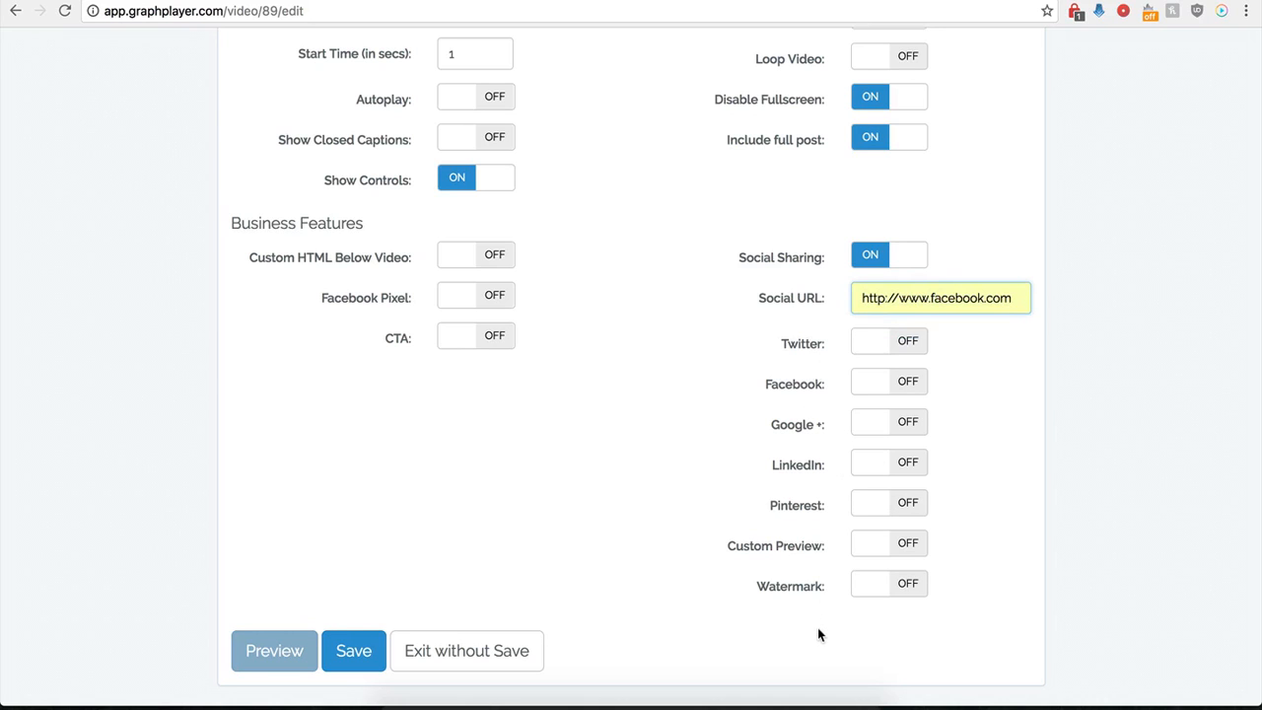
- Enable Twitter sharing with the Twitter Handle "testing" and the Twitter Text "twitter"
{"action": "left_click", "coordinate": [902, 341]}
{"action": "left_click", "coordinate": [882, 413]}
{"action": "left_click", "coordinate": [882, 434]}
{"action": "left_click", "coordinate": [884, 453]}
{"action": "scroll", "coordinate": [775, 455], "scroll_direction": "down", "scroll_amount": 1}
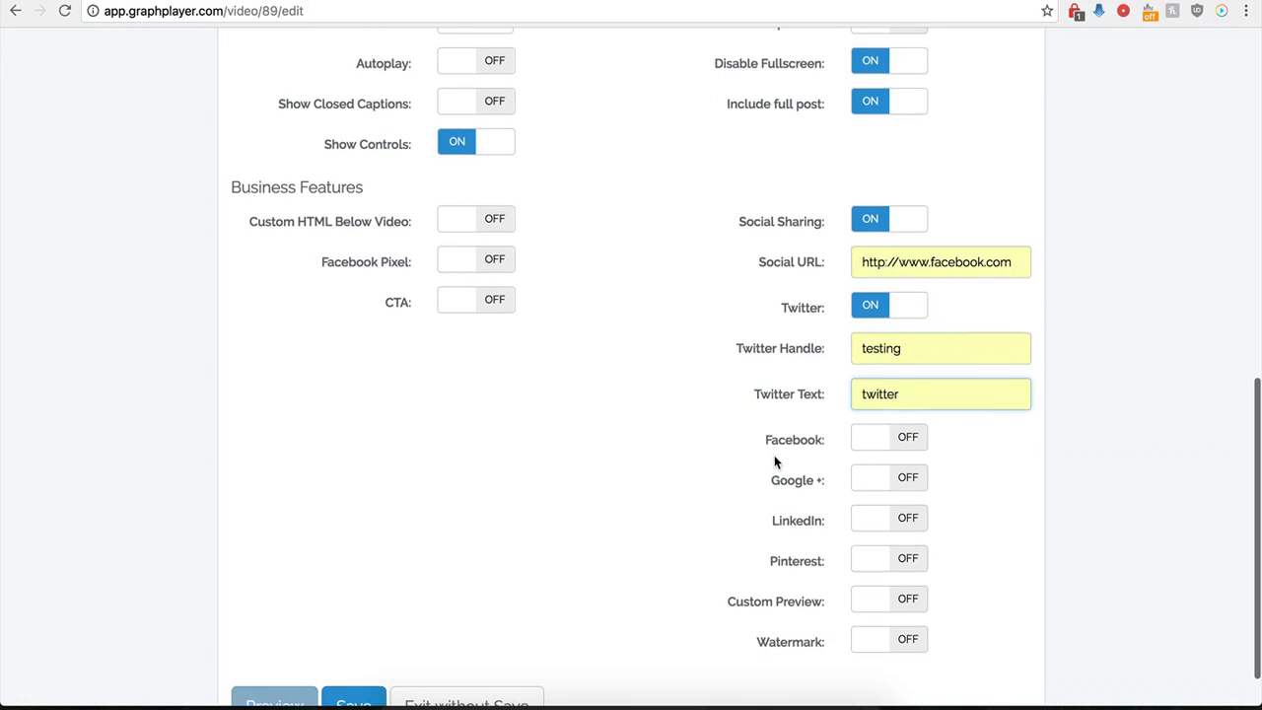
- Enable Facebook, Google + and LinkedIn sharing for the player
{"action": "left_click", "coordinate": [909, 451]}
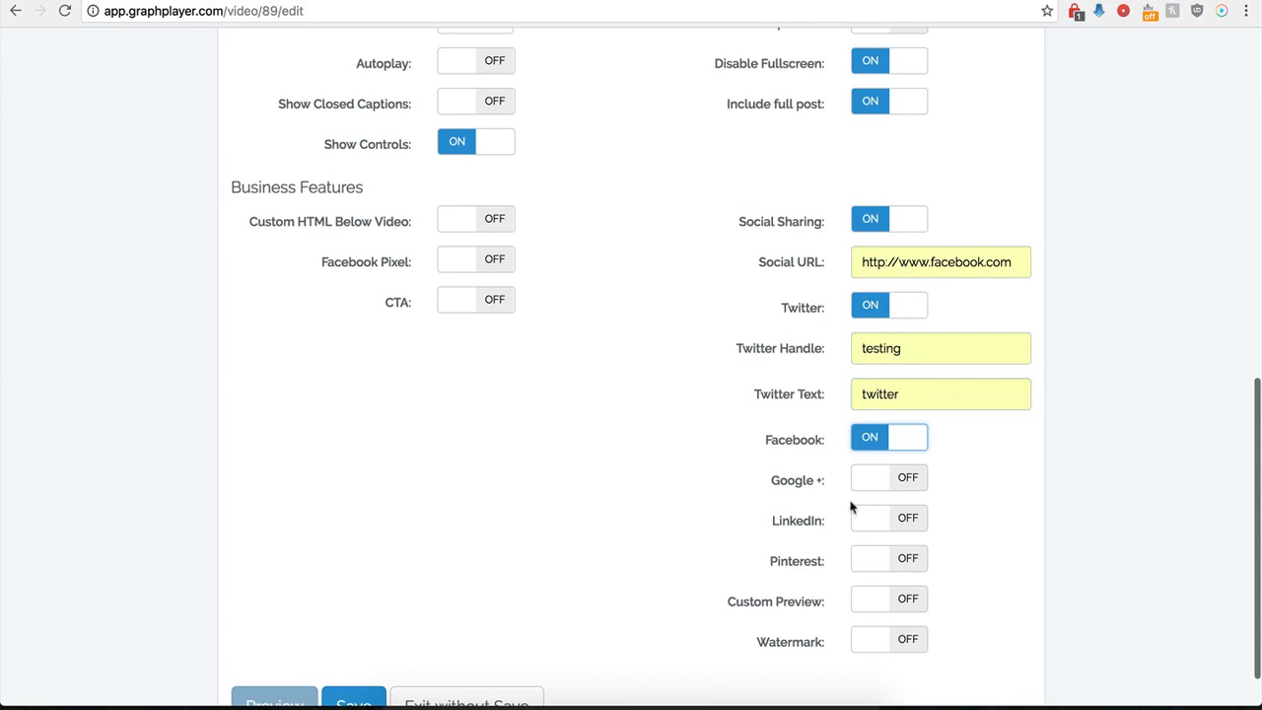
{"action": "left_click", "coordinate": [907, 480]}
{"action": "left_click", "coordinate": [903, 520]}
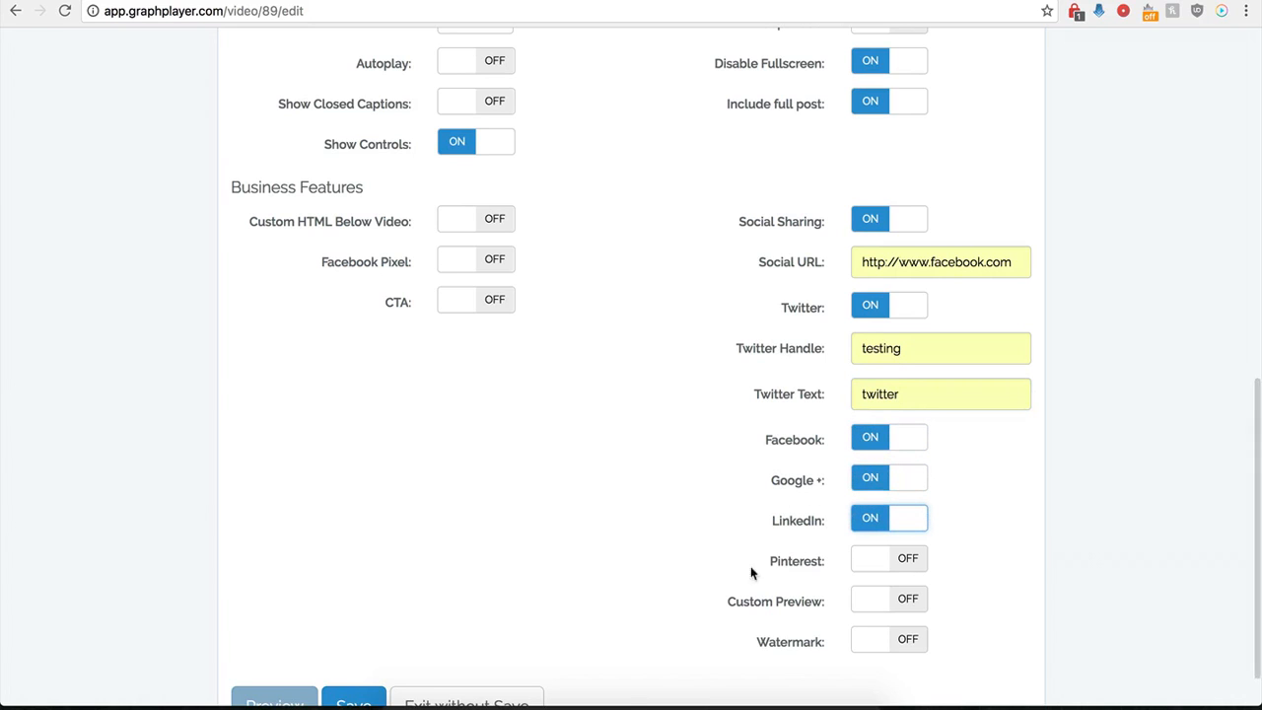
- Save the player and reload the Test page to check the social sharing options
{"action": "scroll", "coordinate": [850, 501], "scroll_direction": "down", "scroll_amount": 2}
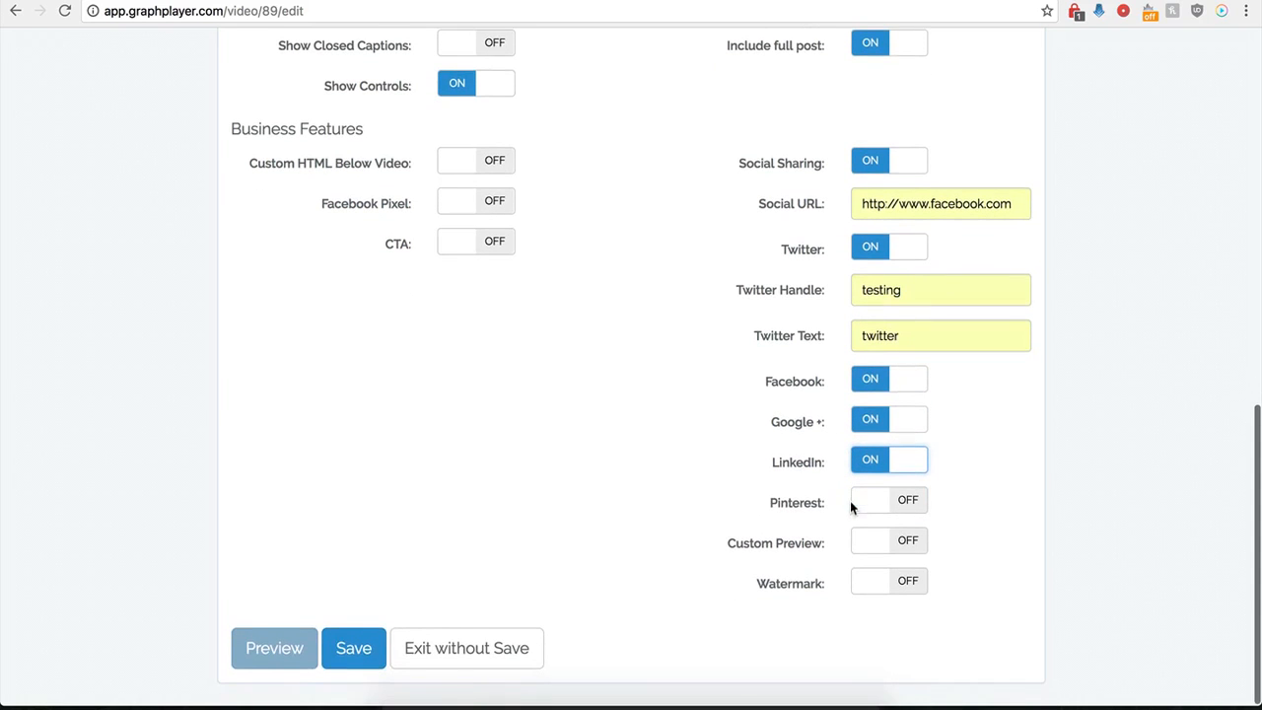
{"action": "left_click", "coordinate": [357, 654]}
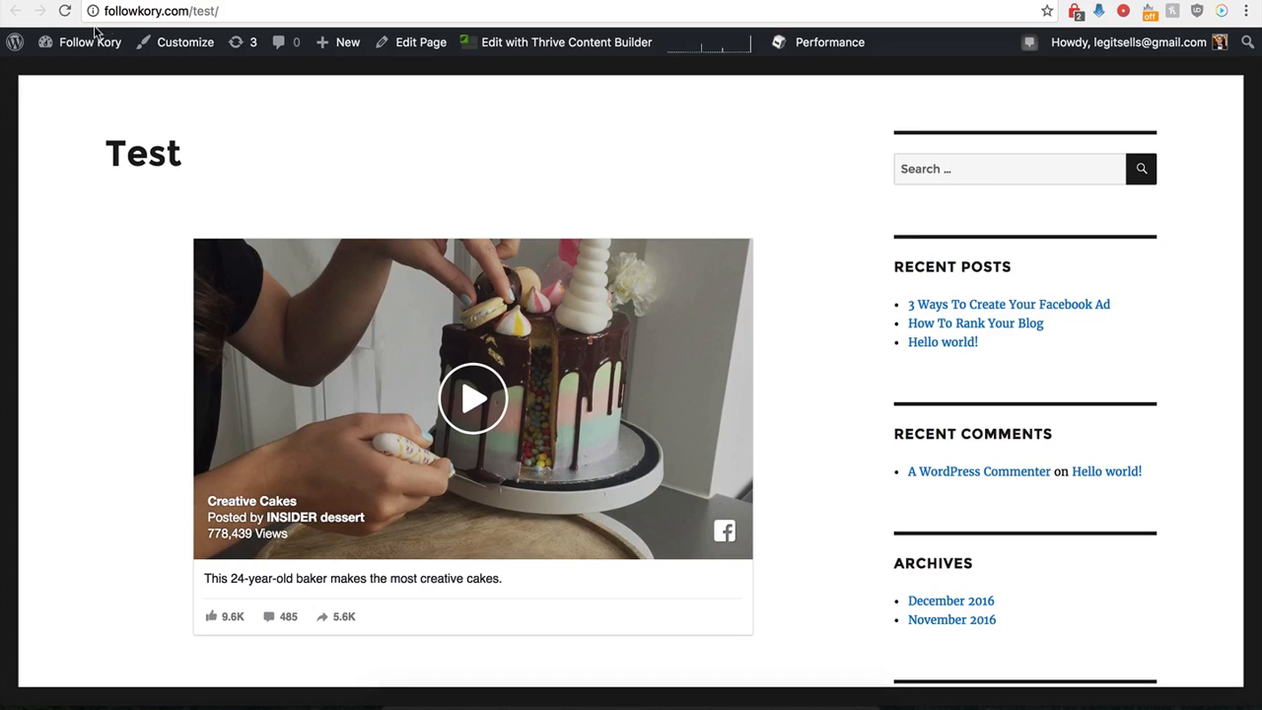
{"action": "left_click", "coordinate": [64, 11]}
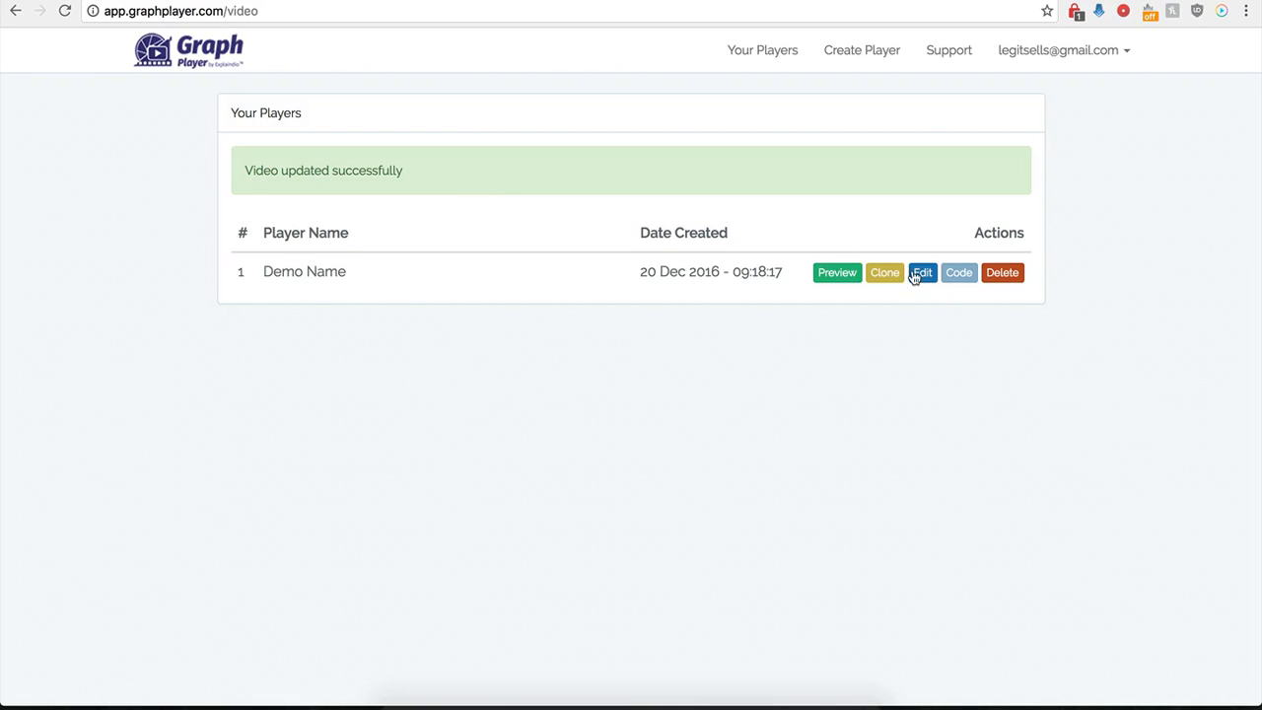
- Open the Demo Name player for editing and turn off Social Sharing
{"action": "left_click", "coordinate": [919, 276]}
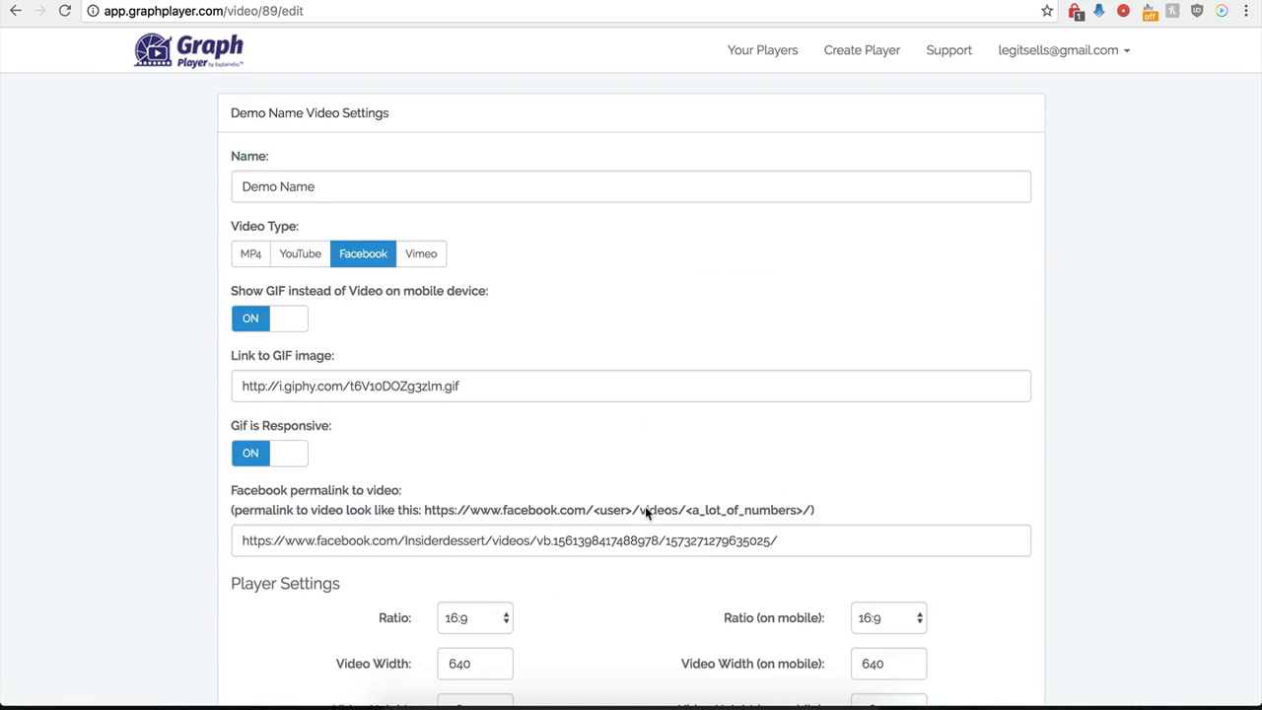
{"action": "scroll", "coordinate": [709, 564], "scroll_direction": "down", "scroll_amount": 8}
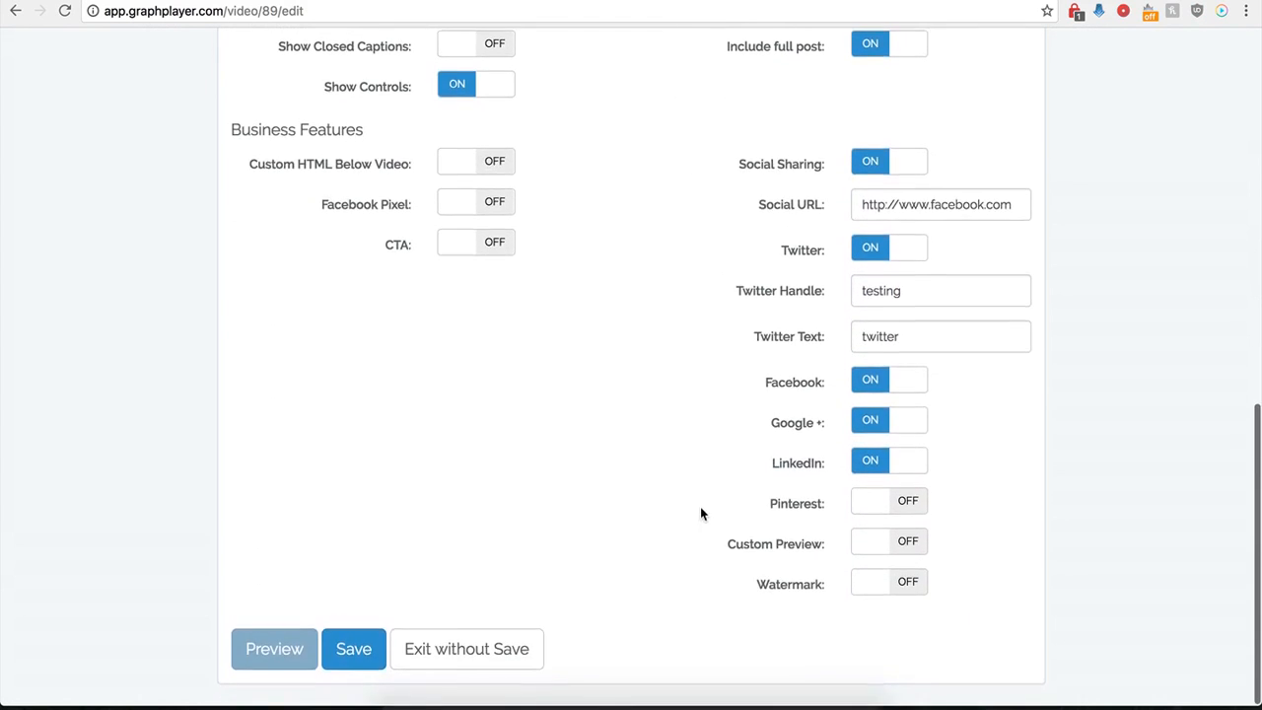
{"action": "left_click", "coordinate": [868, 167]}
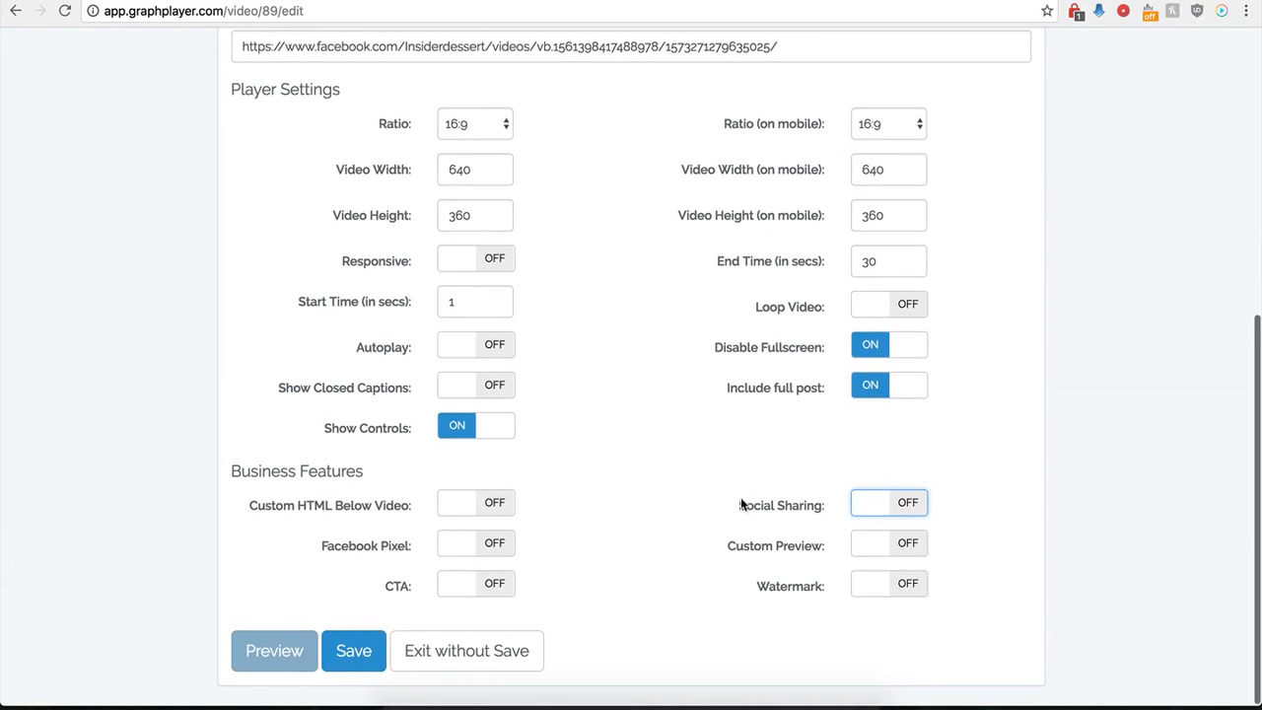
- Enable Custom Preview and paste the copied hdwpro.com image address as the Preview Image URL
{"action": "left_click", "coordinate": [905, 545]}
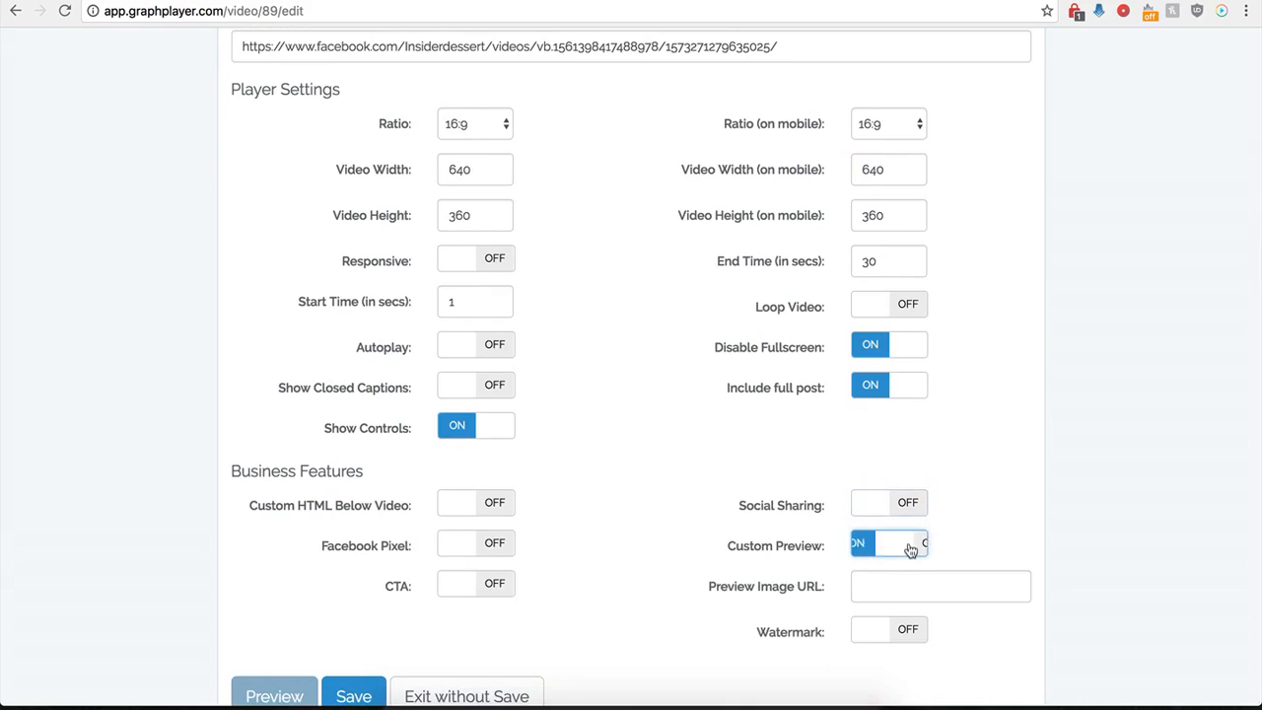
{"action": "left_click", "coordinate": [875, 590]}
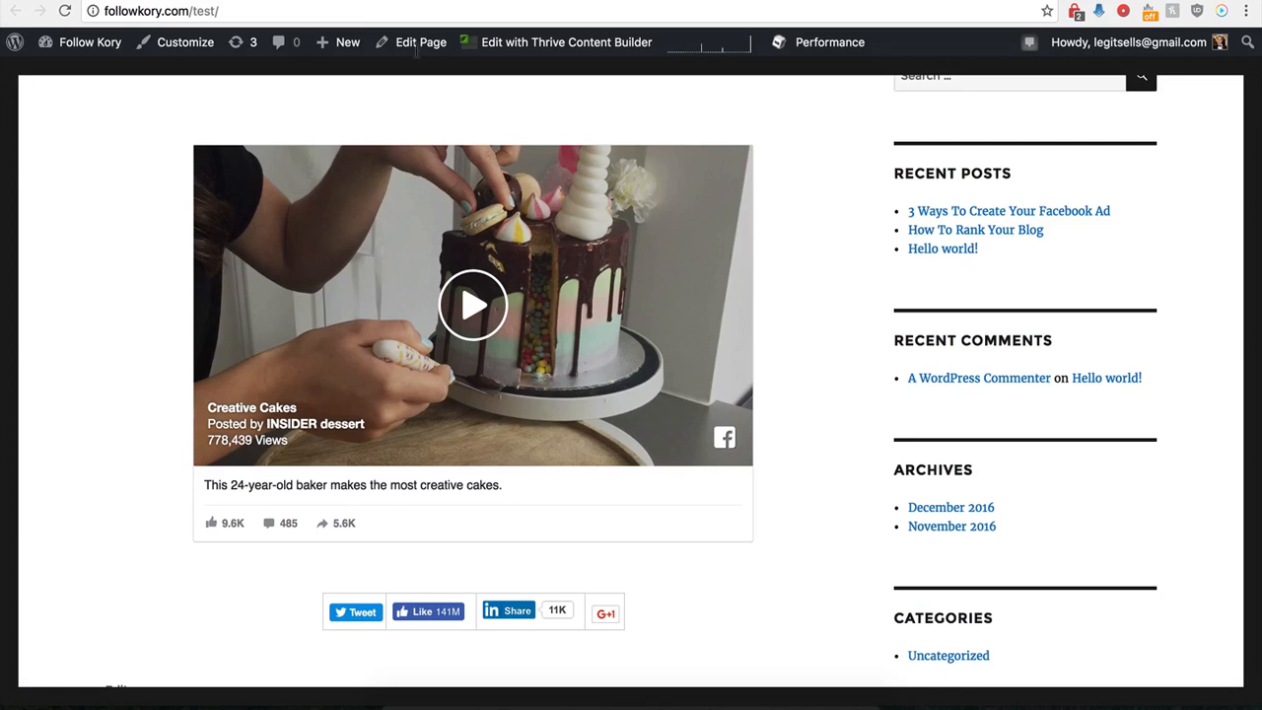
{"action": "scroll", "coordinate": [239, 365], "scroll_direction": "up", "scroll_amount": 1}
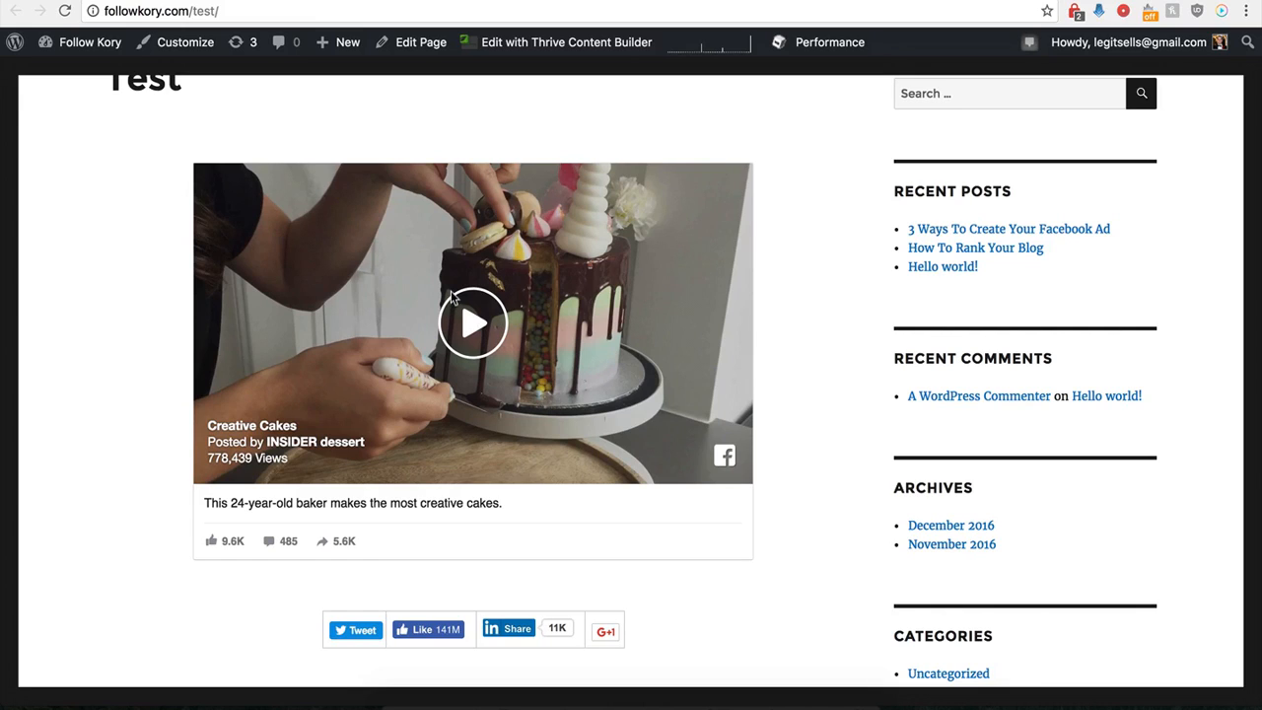
{"action": "scroll", "coordinate": [374, 276], "scroll_direction": "up", "scroll_amount": 1}
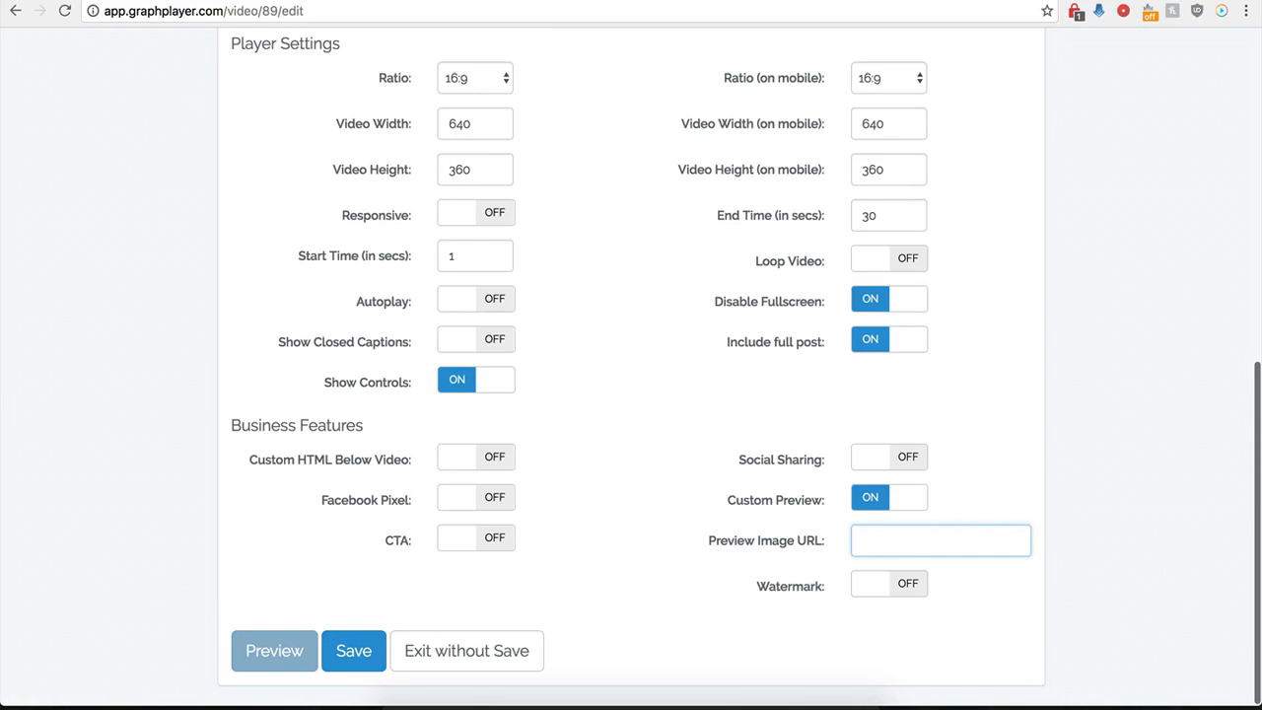
{"action": "left_click", "coordinate": [880, 540]}
{"action": "key", "text": "super+v"}
{"action": "left_click", "coordinate": [746, 536]}
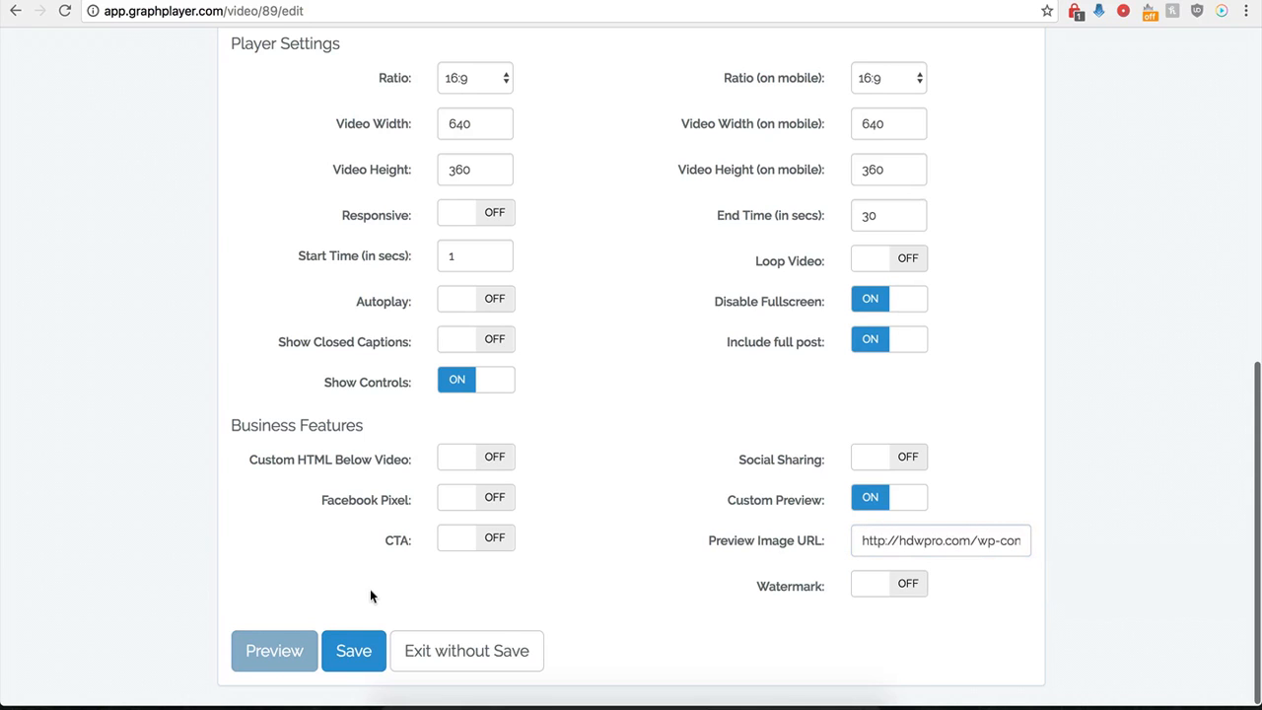
- Save the player and reload the Test page to check the custom preview image
{"action": "left_click", "coordinate": [353, 651]}
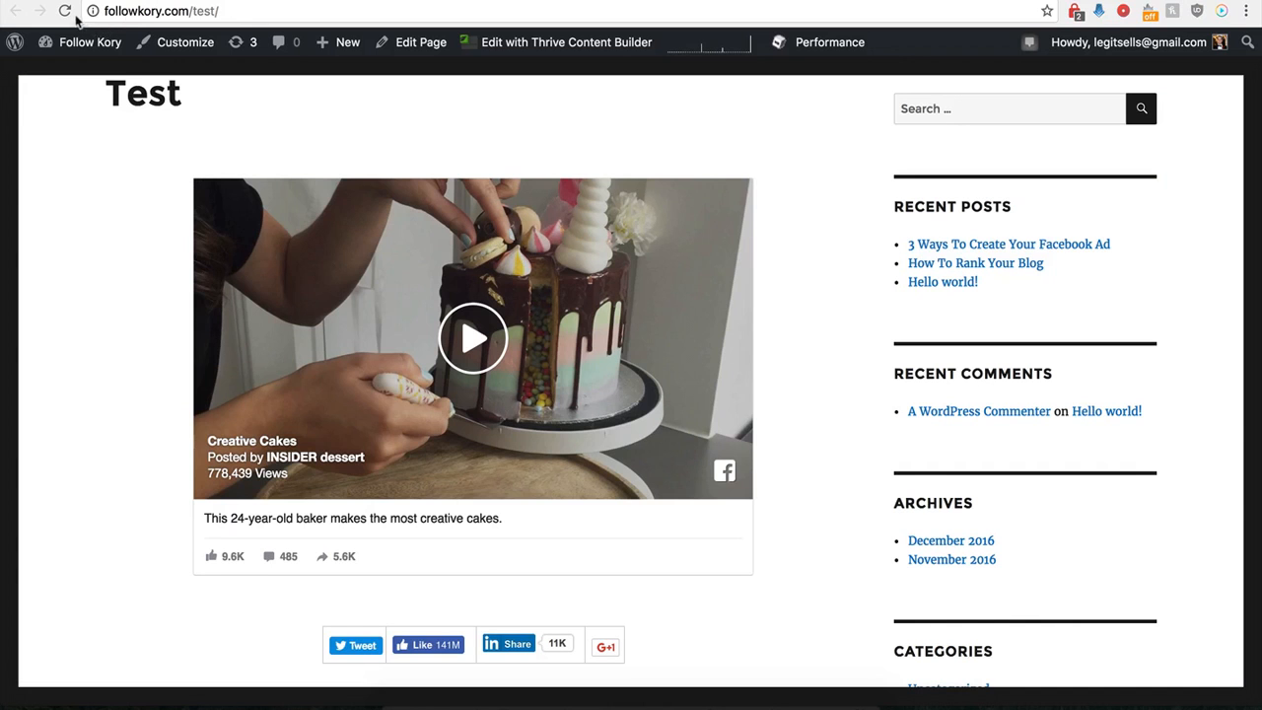
{"action": "left_click", "coordinate": [65, 11]}
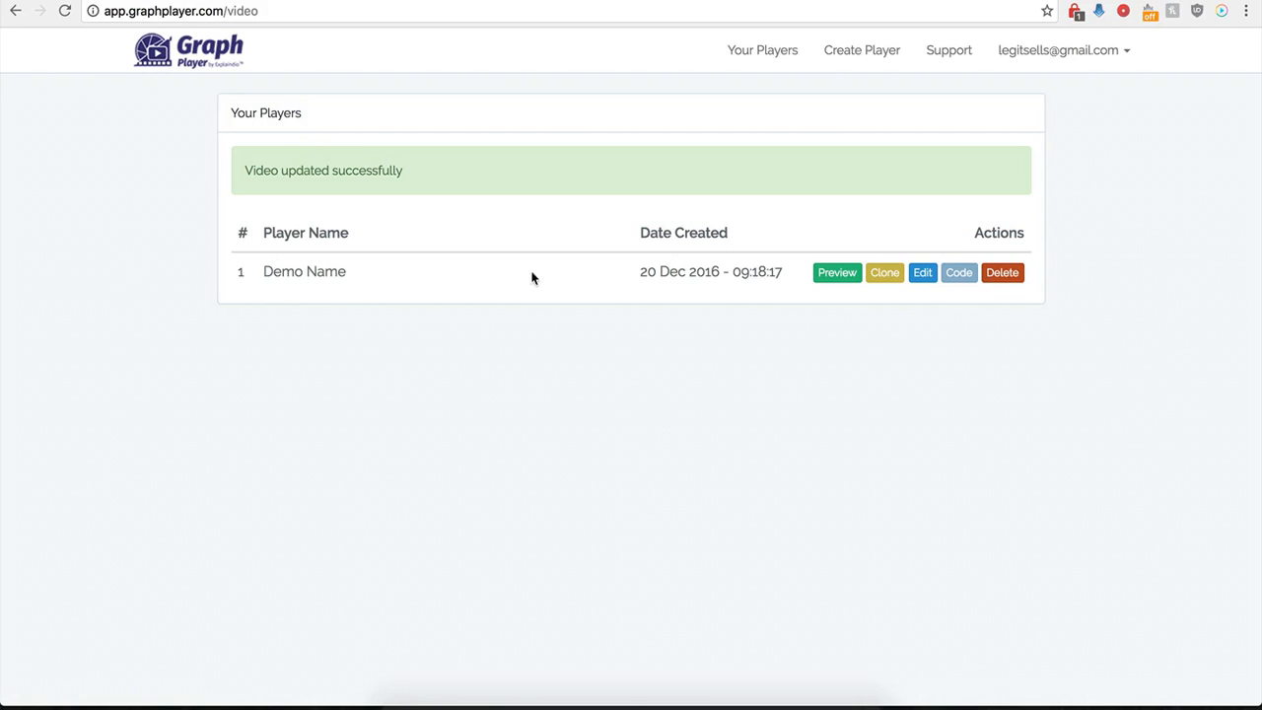
- Reopen the Demo Name player's settings and turn off Custom Preview
{"action": "left_click", "coordinate": [925, 273]}
{"action": "scroll", "coordinate": [753, 489], "scroll_direction": "down", "scroll_amount": 10}
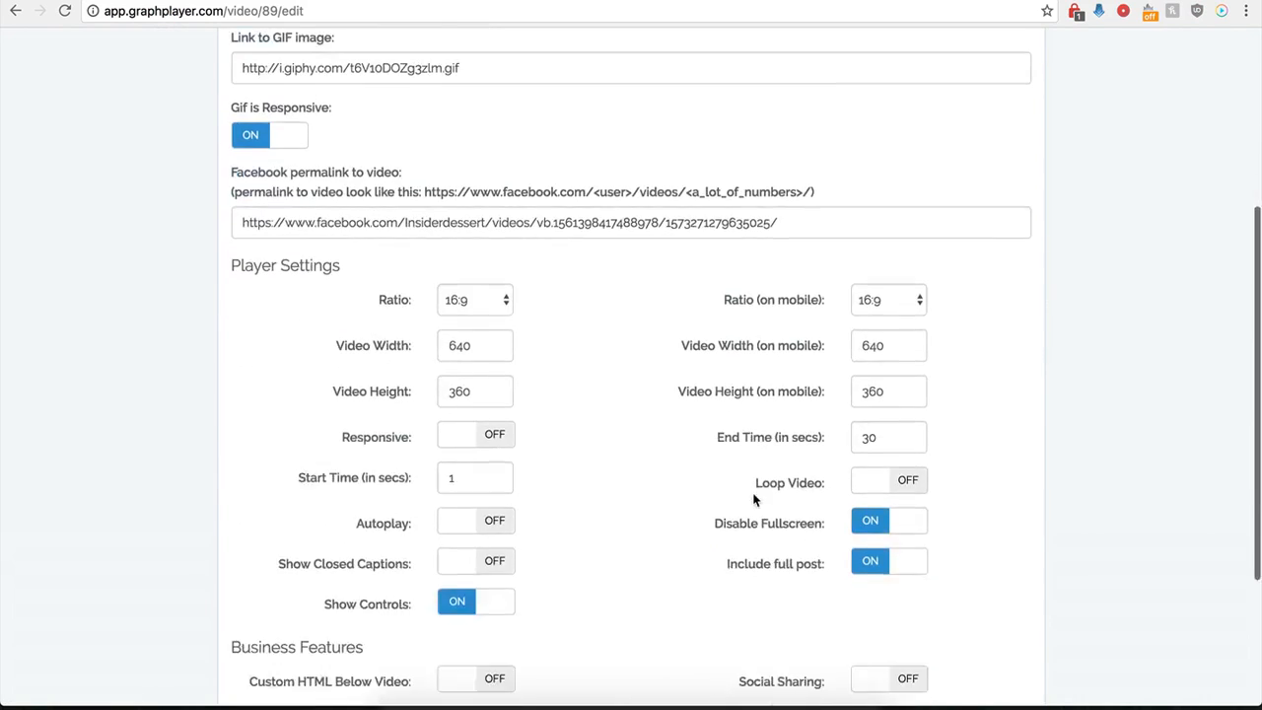
{"action": "left_click", "coordinate": [863, 498]}
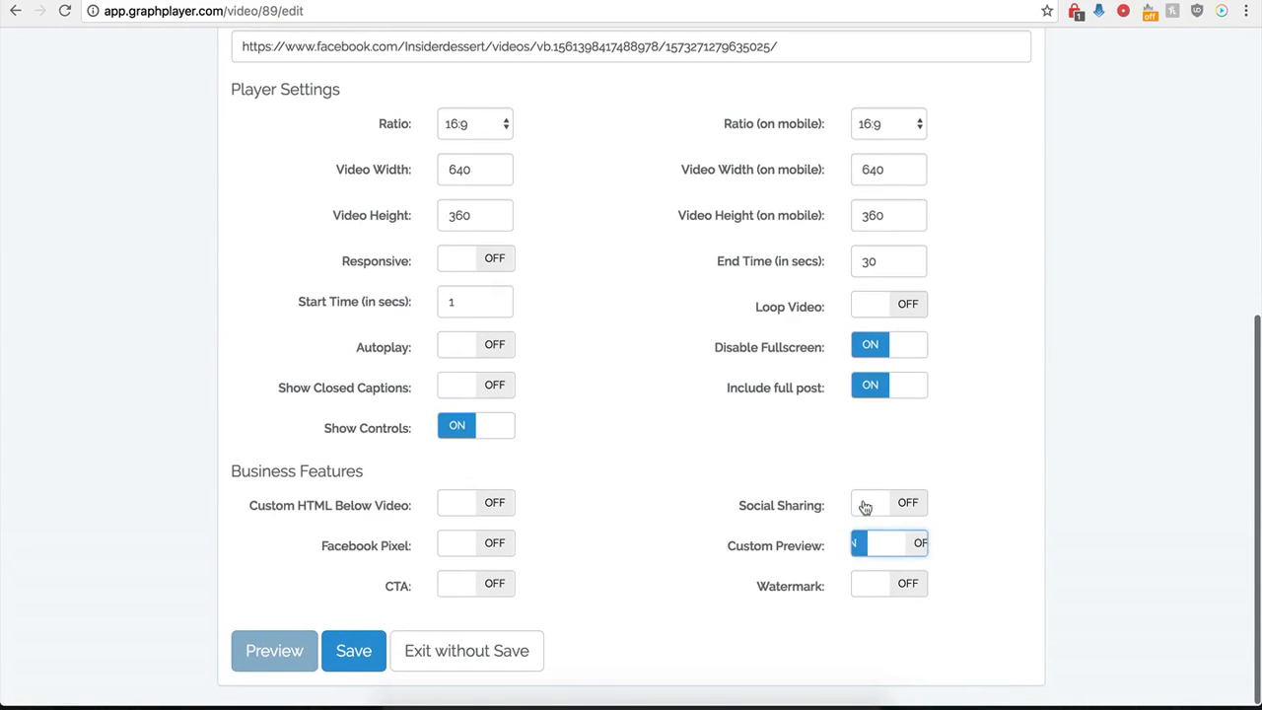
- Turn on Watermark and examine its image URL, link, click behaviour, position, opacity and scale options
{"action": "left_click", "coordinate": [912, 584]}
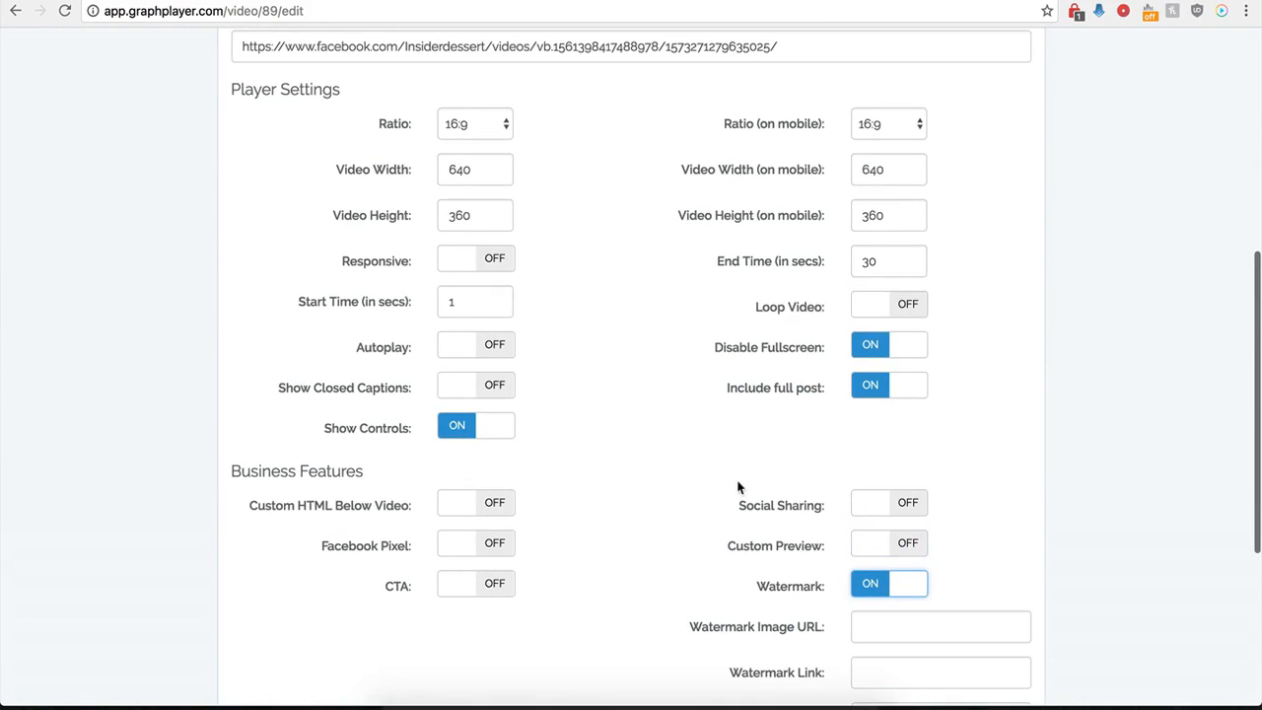
{"action": "scroll", "coordinate": [749, 616], "scroll_direction": "down", "scroll_amount": 1}
{"action": "scroll", "coordinate": [779, 621], "scroll_direction": "down", "scroll_amount": 3}
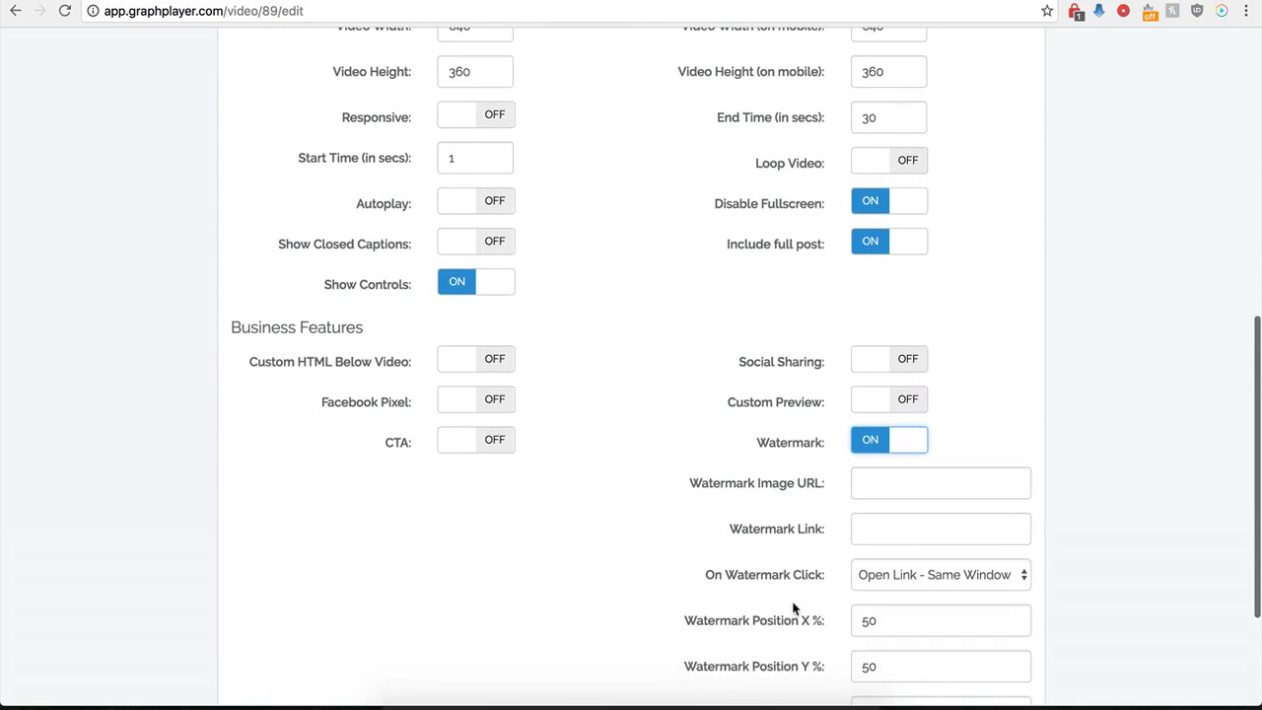
{"action": "left_click", "coordinate": [875, 486]}
{"action": "scroll", "coordinate": [764, 508], "scroll_direction": "down", "scroll_amount": 3}
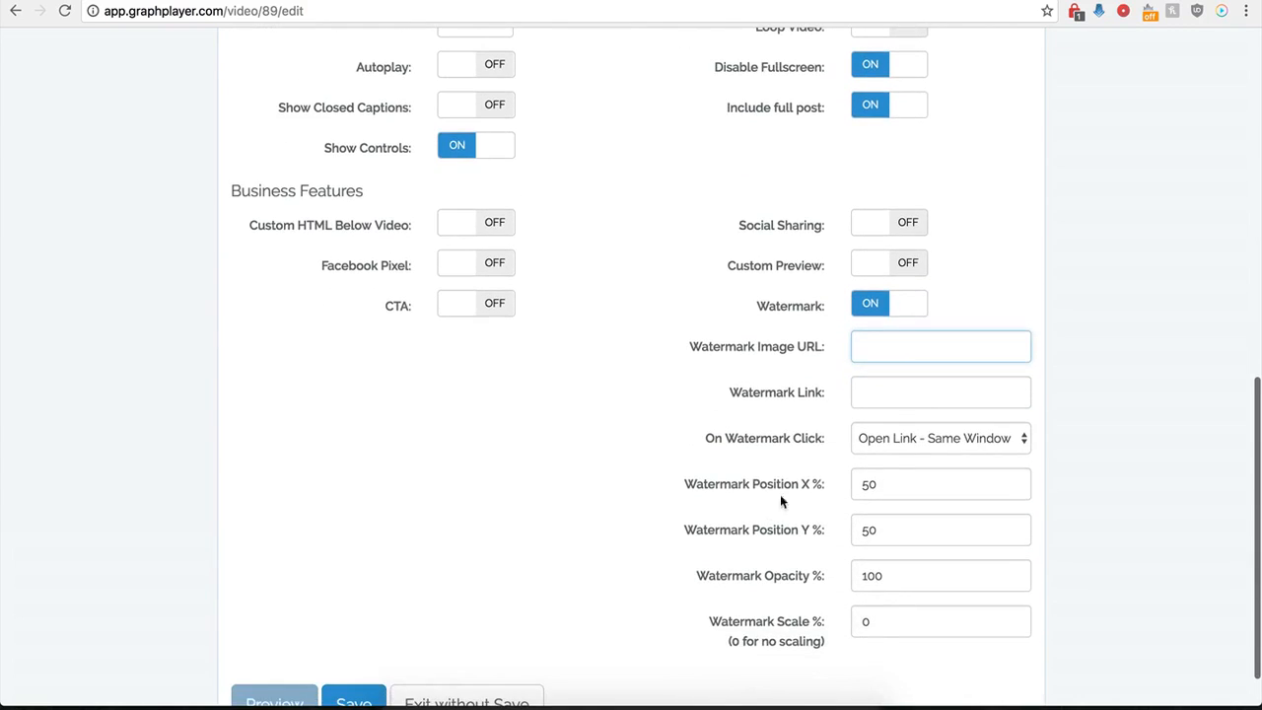
{"action": "left_click", "coordinate": [868, 392]}
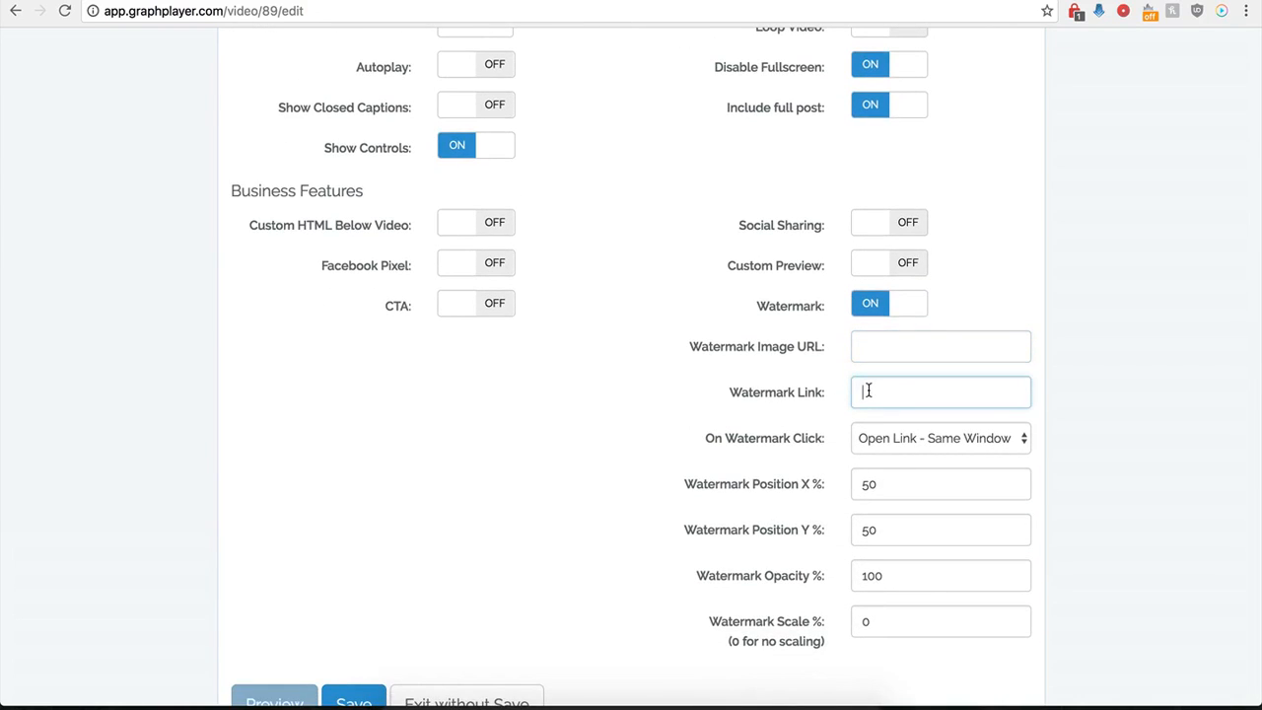
{"action": "left_click", "coordinate": [958, 438]}
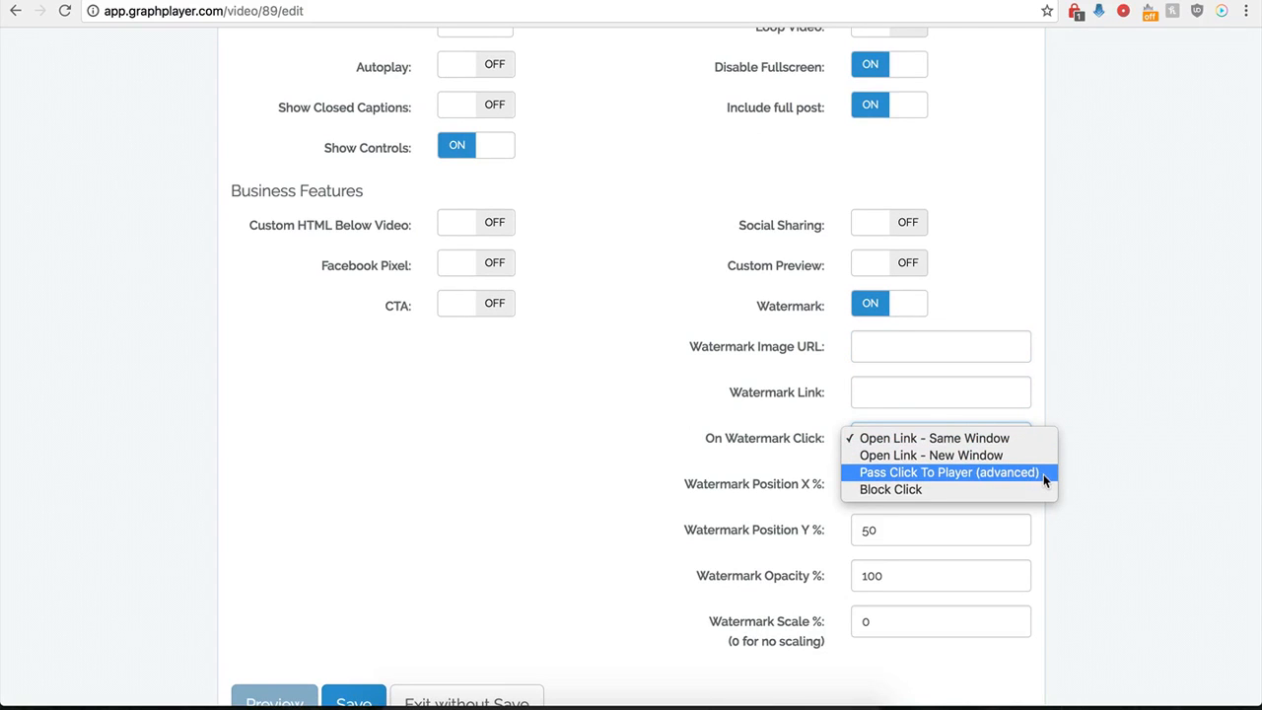
{"action": "left_click", "coordinate": [684, 420]}
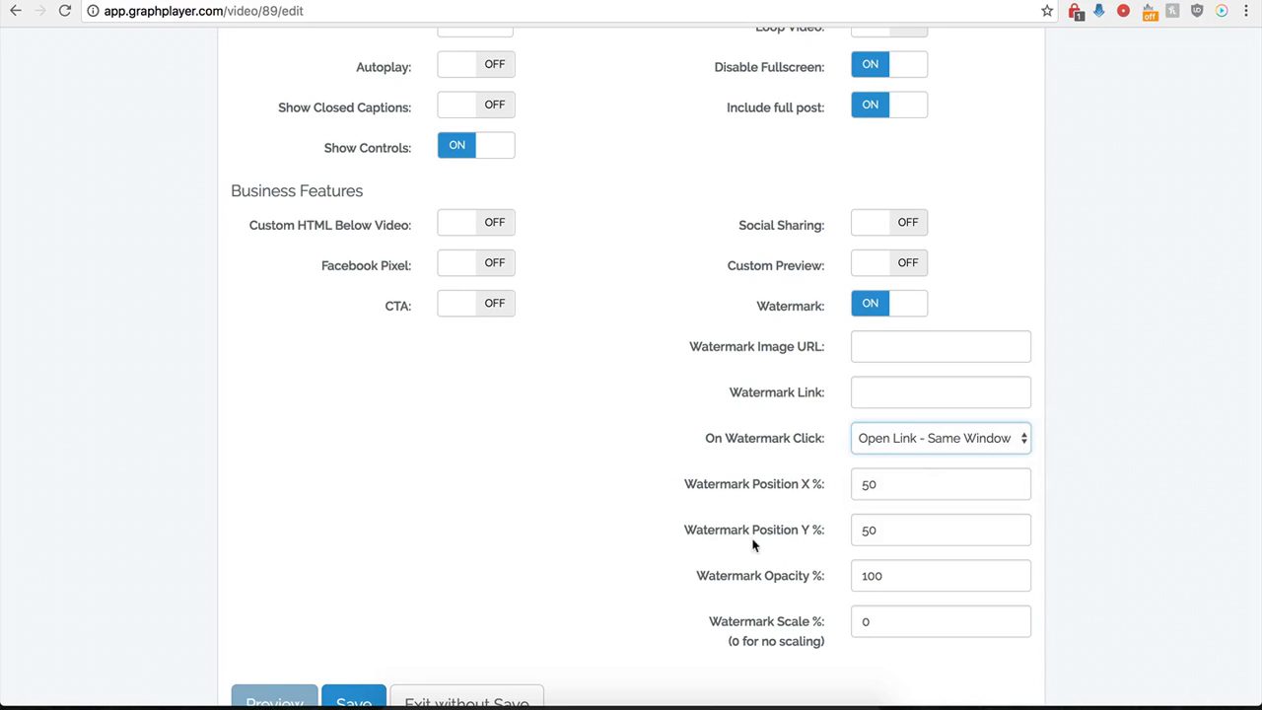
- Turn CTA on briefly to compare its settings with the watermark's, and switch both CTA and Watermark off
{"action": "left_click", "coordinate": [486, 308]}
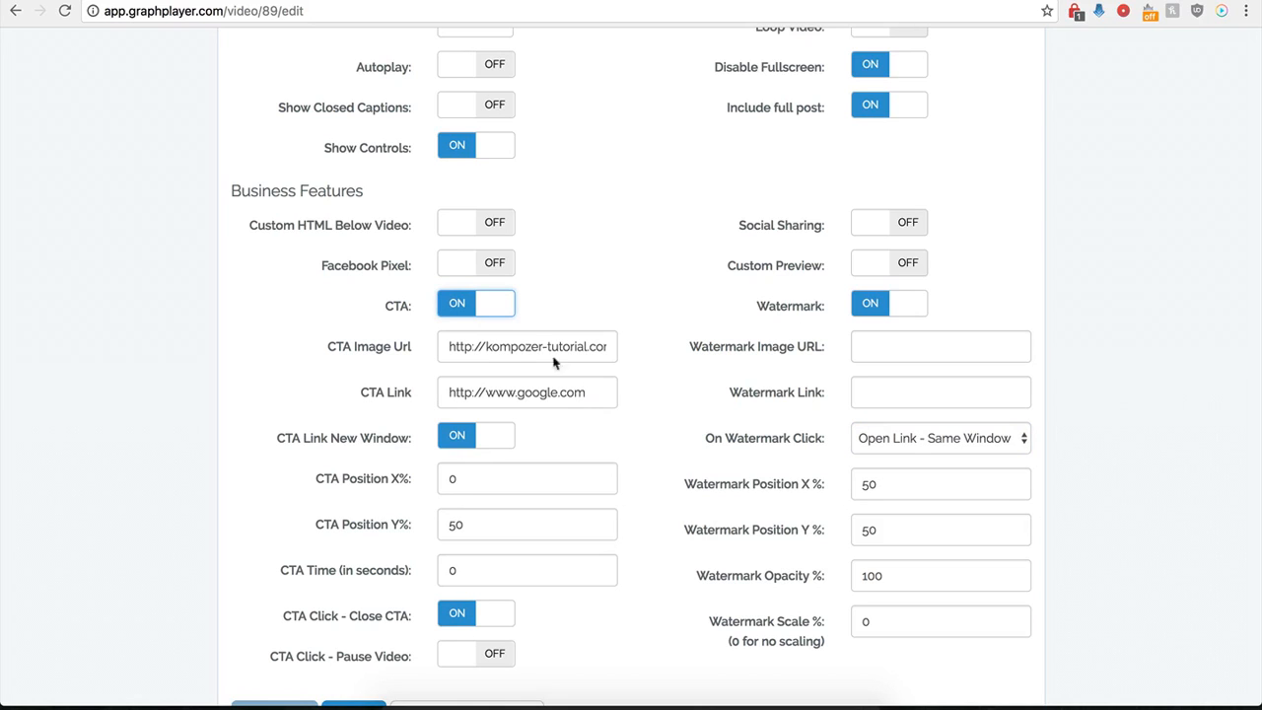
{"action": "left_click", "coordinate": [479, 317]}
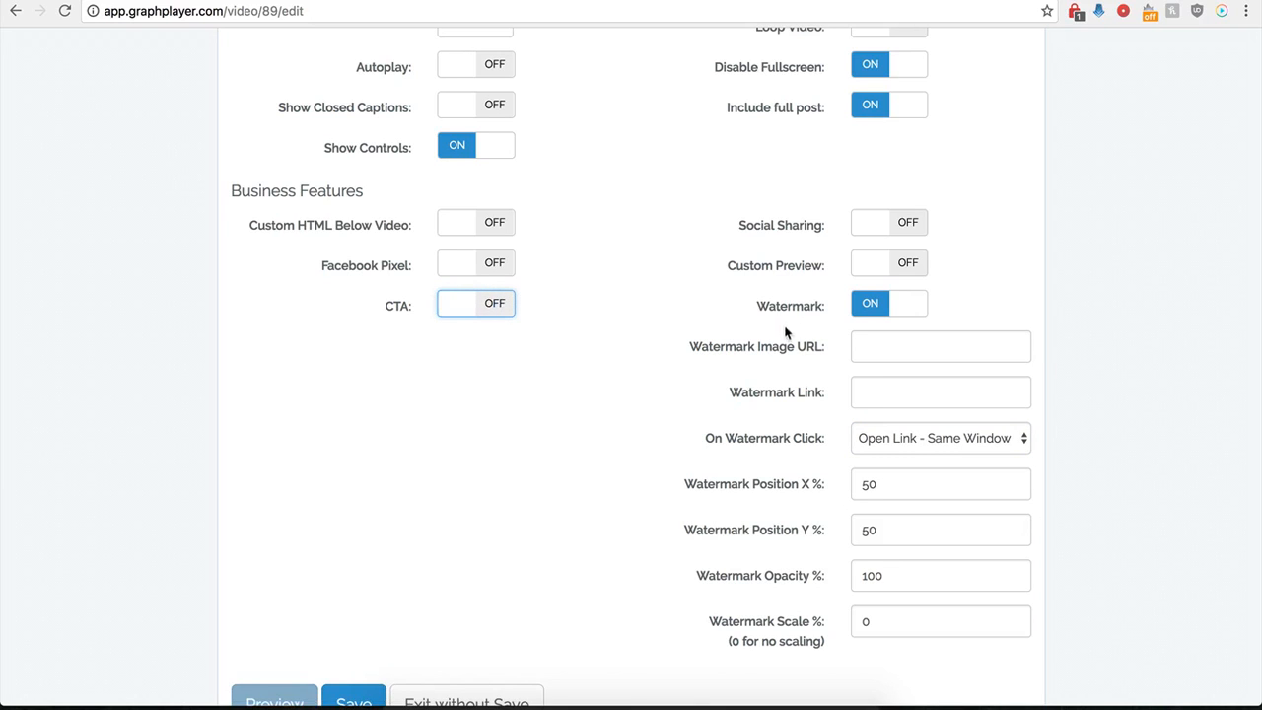
{"action": "left_click", "coordinate": [871, 313]}
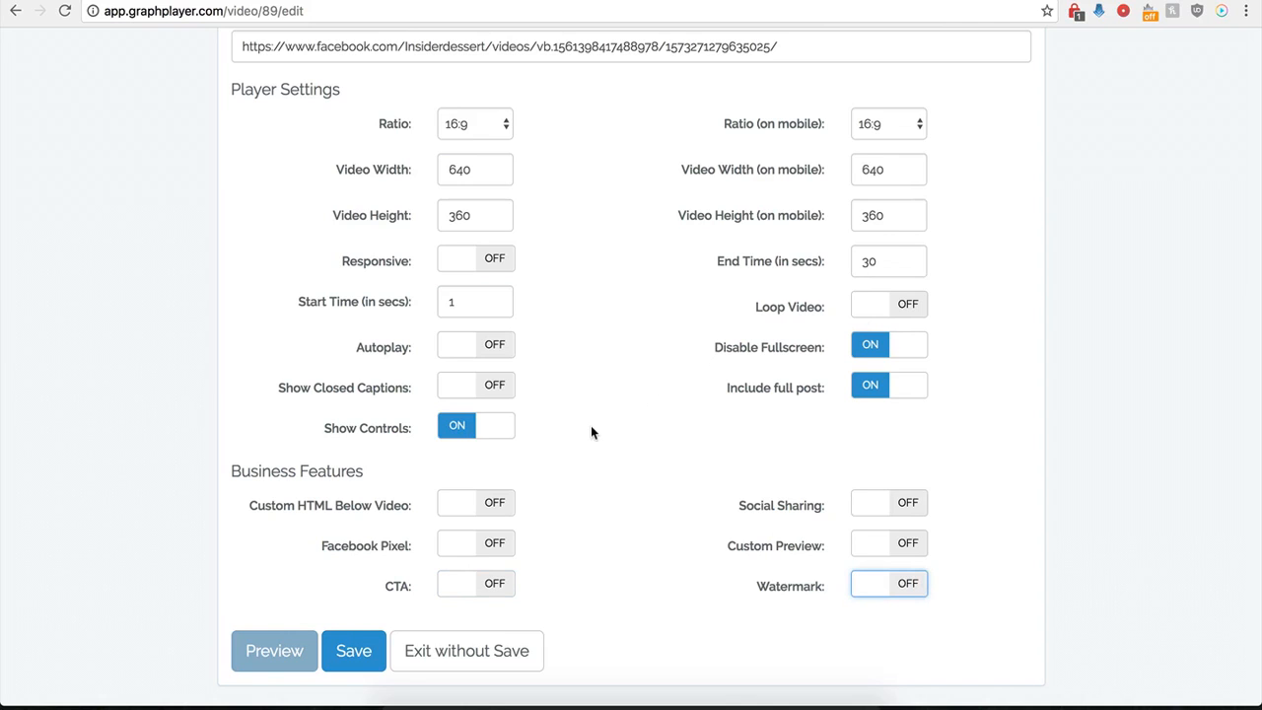